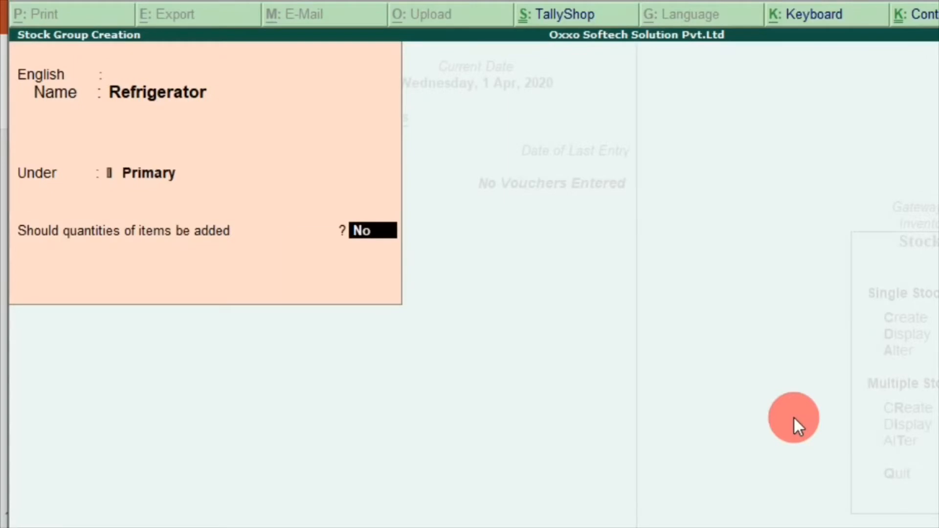
Save the Refrigerator stock group under Primary without adding item quantities, and quit stock group creation
{"action": "key", "text": "Return"}
{"action": "key", "text": "Return"}
{"action": "key", "text": "Escape"}
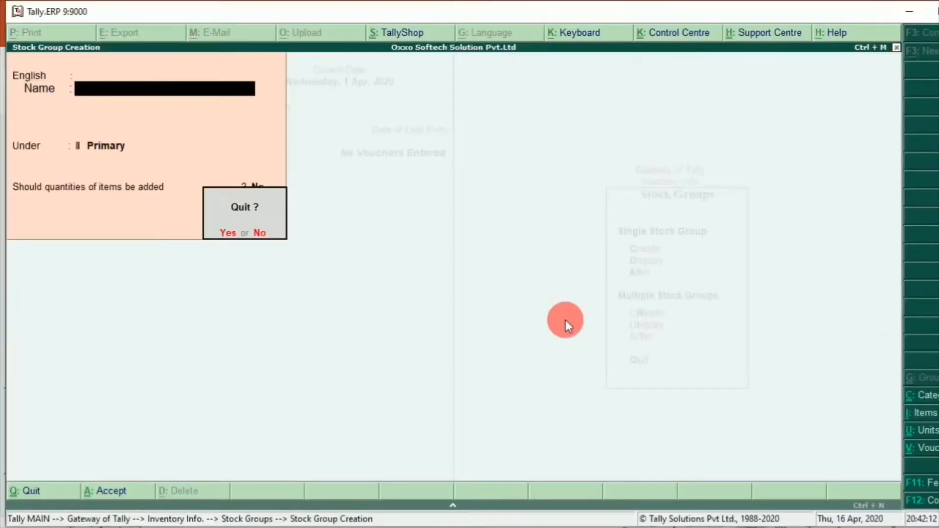
{"action": "key", "text": "Return"}
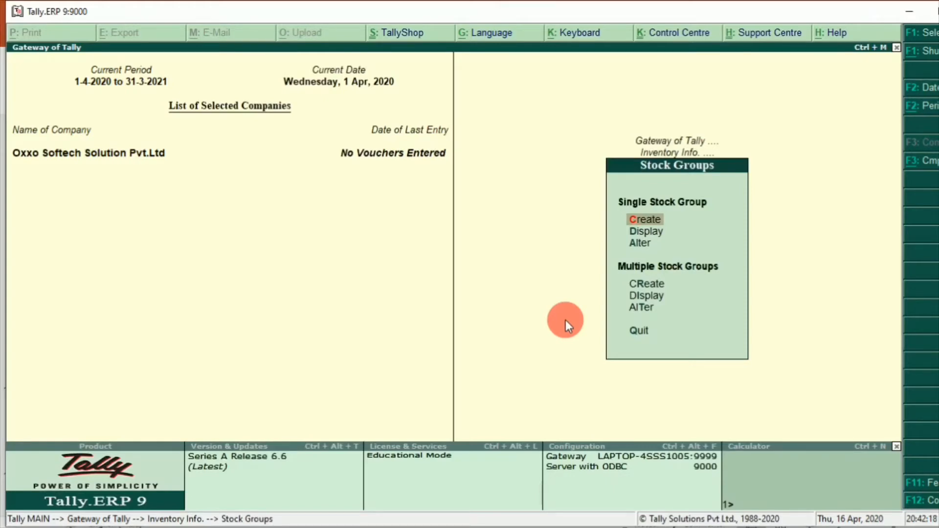
Create a stock category named SONY under Primary, without an alias or additional language
{"action": "key", "text": "Escape"}
{"action": "key", "text": "Down"}
{"action": "key", "text": "Return"}
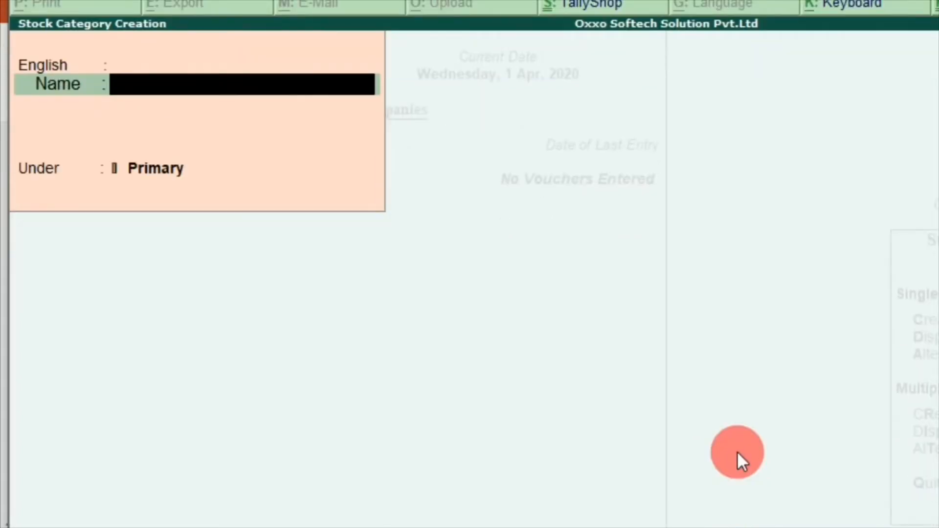
{"action": "type", "text": "SONY"}
{"action": "key", "text": "Return"}
{"action": "key", "text": "Return"}
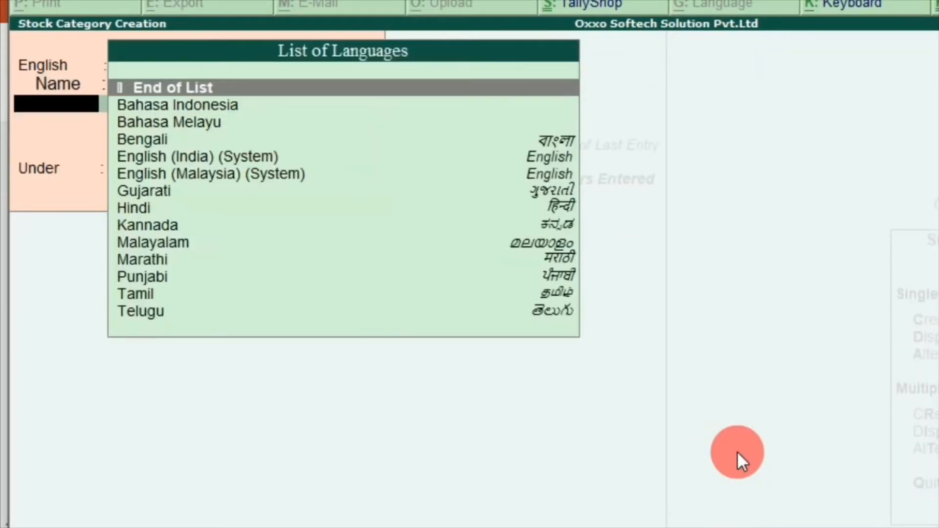
{"action": "key", "text": "Return"}
{"action": "key", "text": "Return"}
{"action": "key", "text": "Return"}
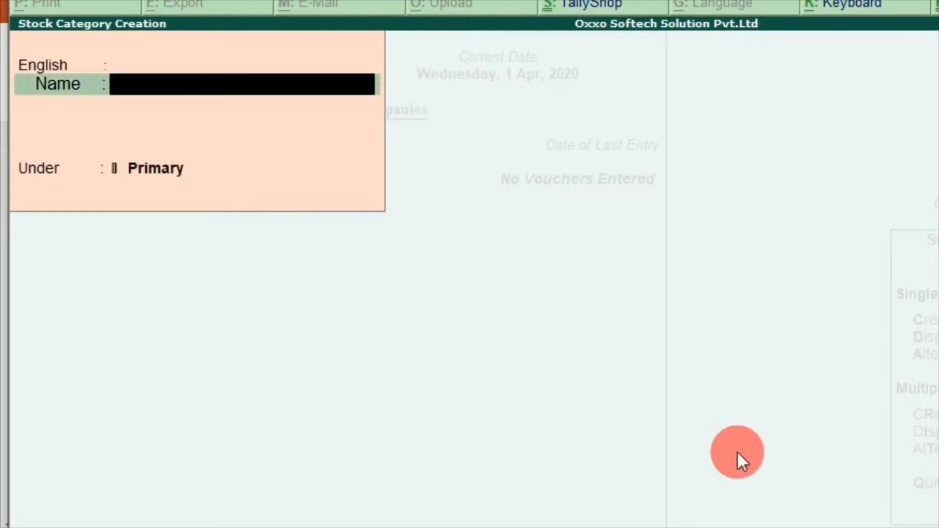
Create a stock category named Samsung under Primary
{"action": "type", "text": "Samsung"}
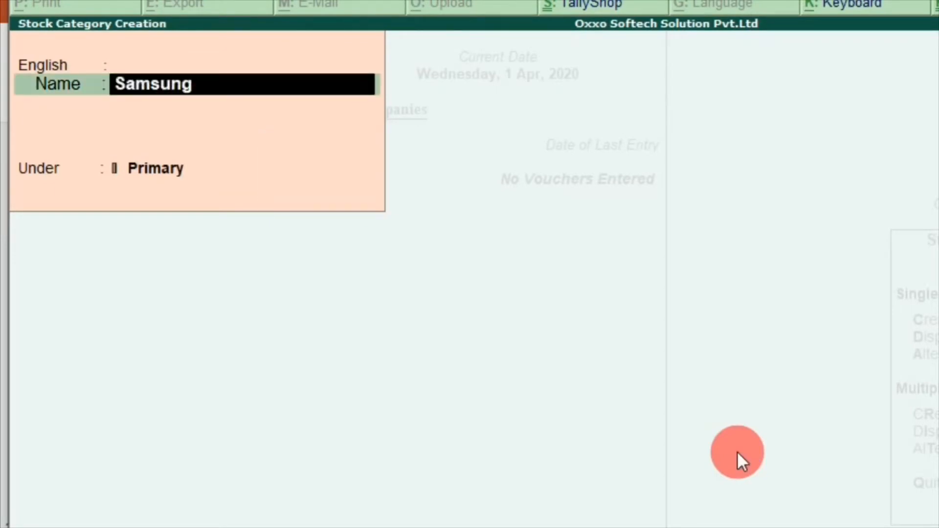
{"action": "key", "text": "Return"}
{"action": "key", "text": "Return"}
{"action": "key", "text": "Return"}
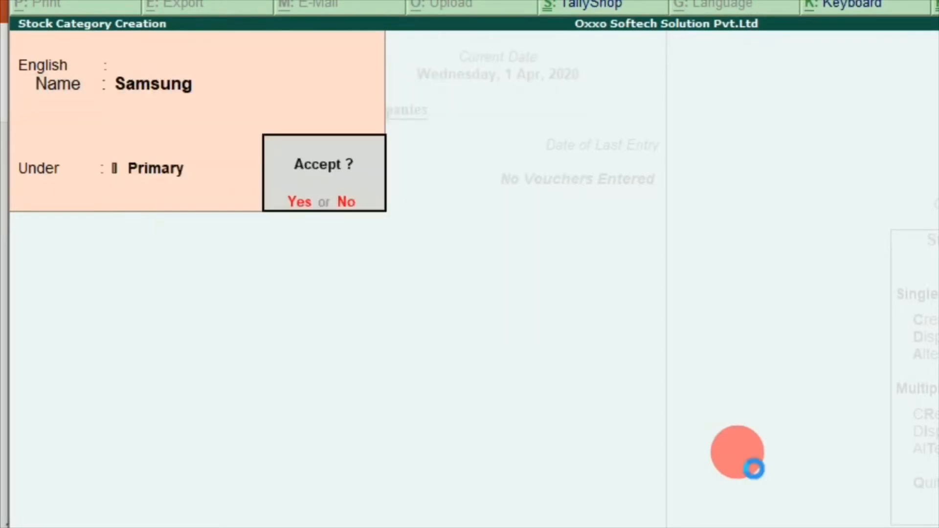
{"action": "key", "text": "Return"}
Create a stock category named LG under Primary and quit stock category creation
{"action": "type", "text": "LG"}
{"action": "key", "text": "Return"}
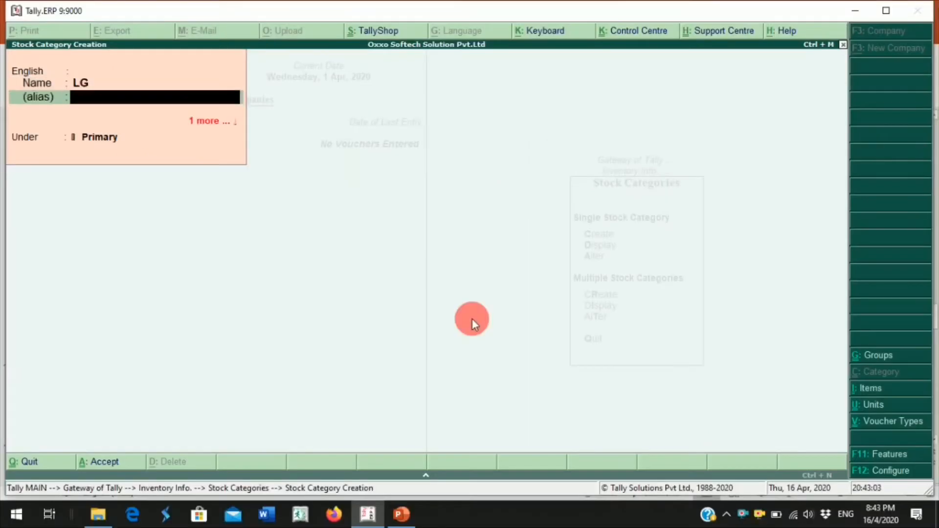
{"action": "key", "text": "Return"}
{"action": "key", "text": "Return"}
{"action": "key", "text": "Return"}
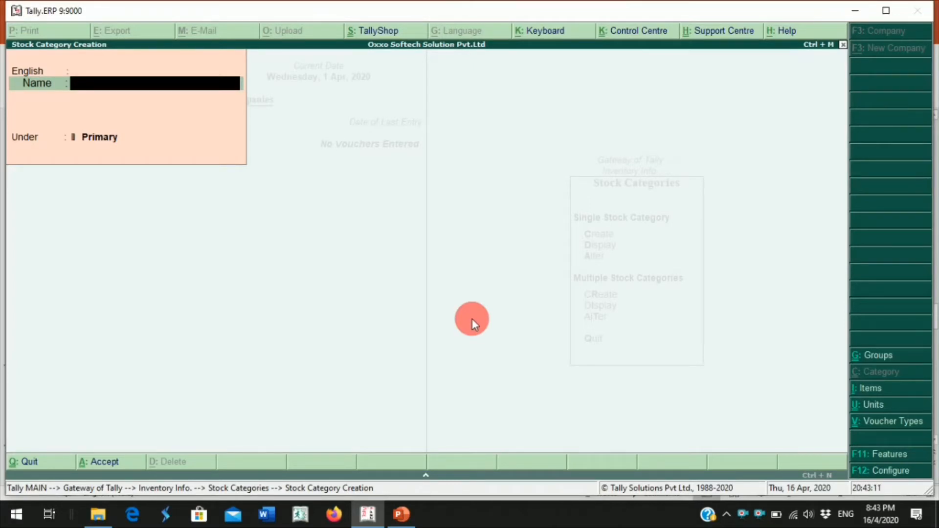
{"action": "key", "text": "Escape"}
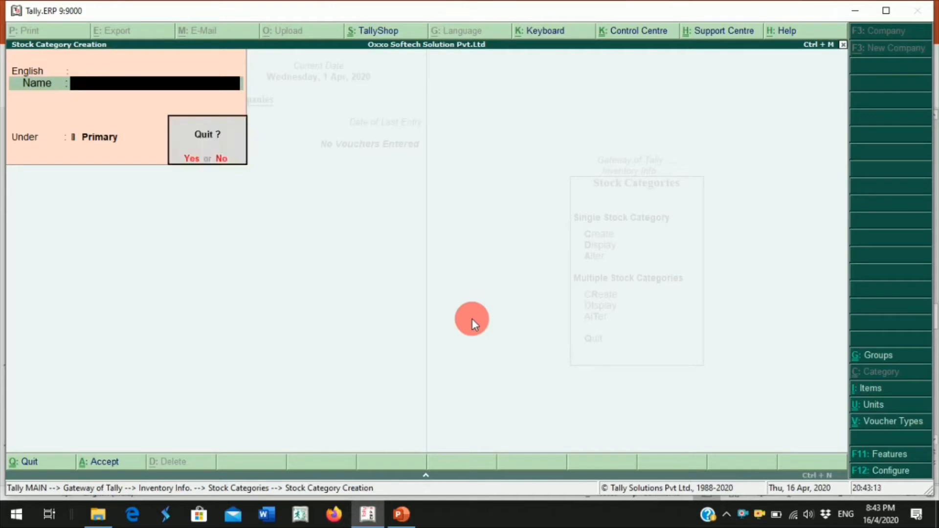
{"action": "key", "text": "Return"}
Start a new single stock item named Sony LED TV 32 Inch
{"action": "key", "text": "Escape"}
{"action": "key", "text": "Down"}
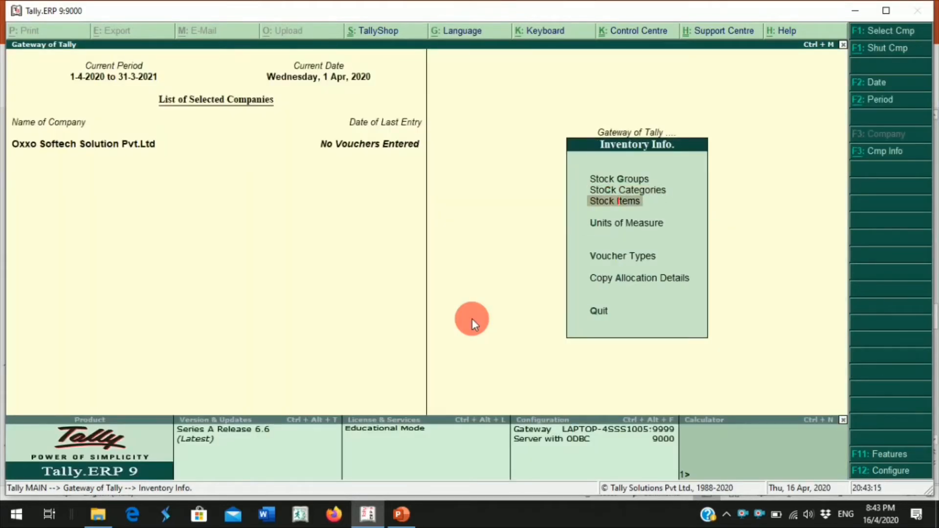
{"action": "key", "text": "Return"}
{"action": "key", "text": "Return"}
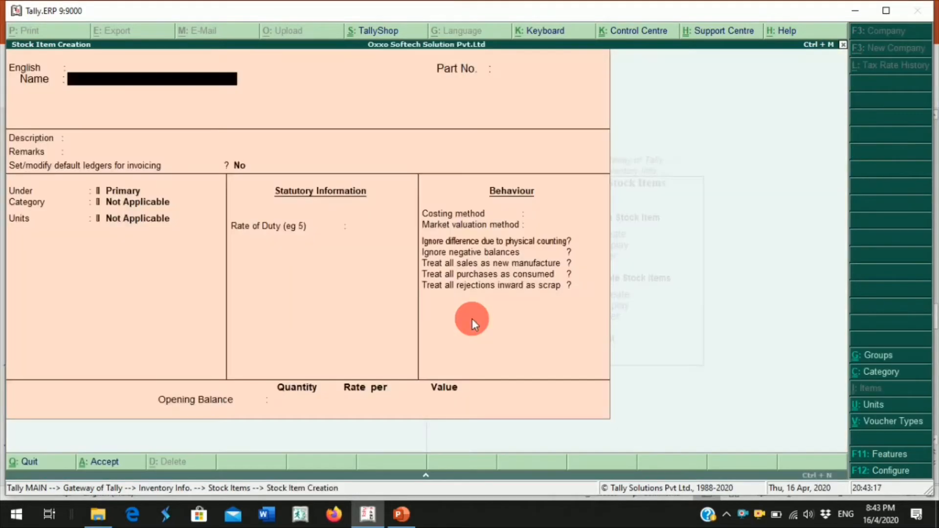
{"action": "type", "text": "Sony LED TV"}
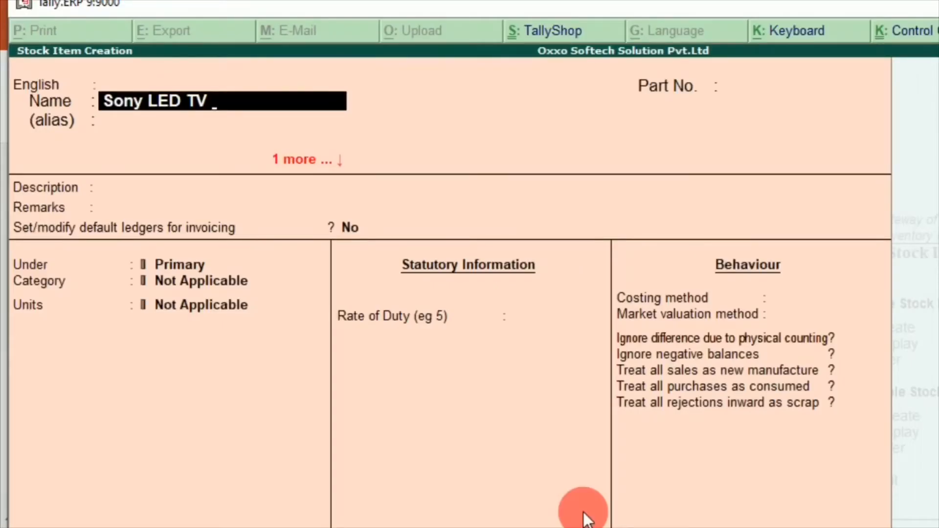
{"action": "type", "text": " 32 Inch"}
{"action": "key", "text": "Return"}
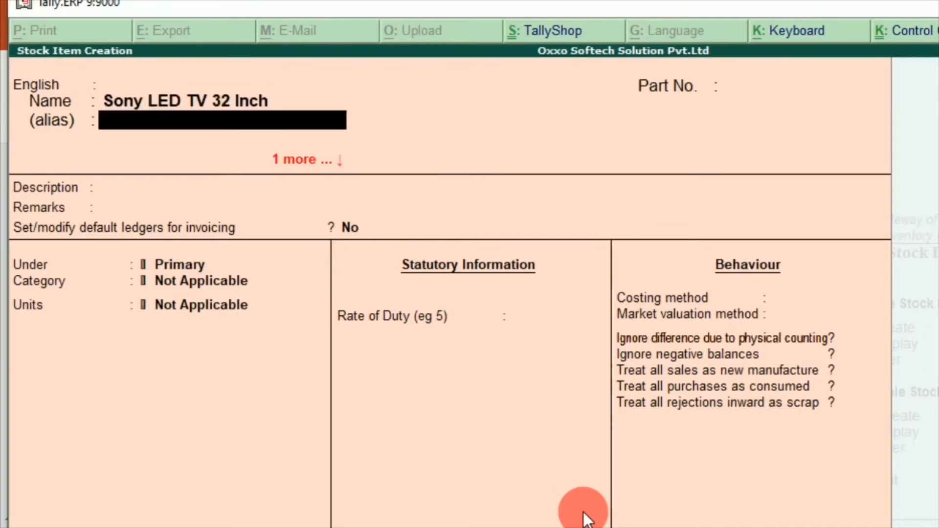
Give the stock item the alias 001, without adding a name in another language
{"action": "type", "text": "01"}
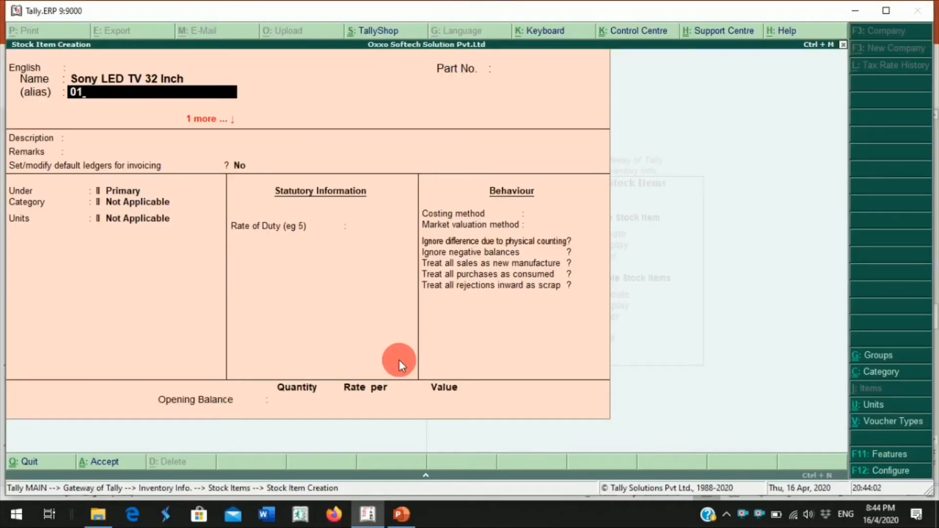
{"action": "key", "text": "BackSpace"}
{"action": "type", "text": "01"}
{"action": "key", "text": "Return"}
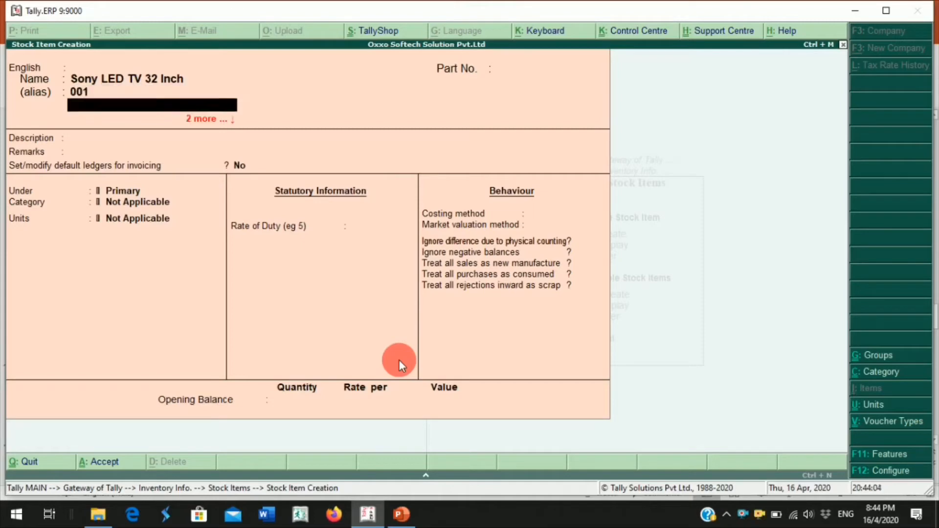
{"action": "key", "text": "Return"}
{"action": "key", "text": "Return"}
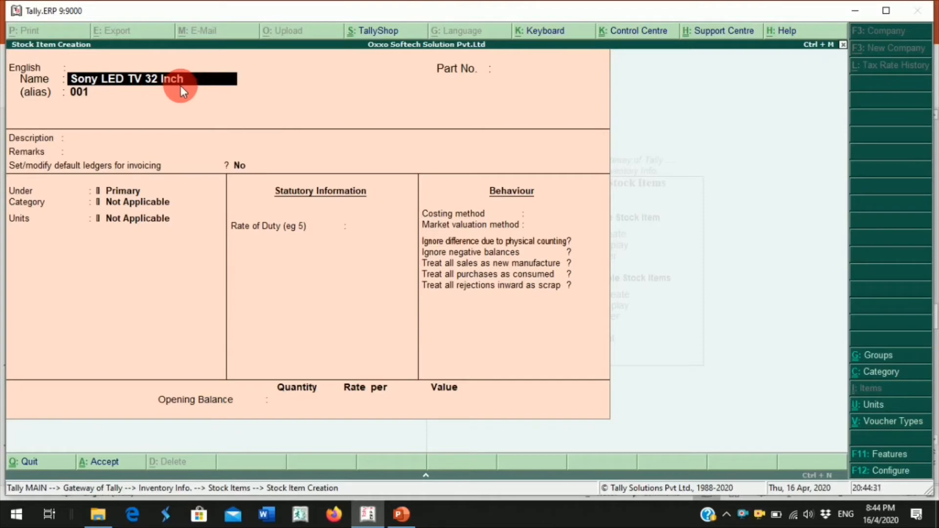
{"action": "key", "text": "Return"}
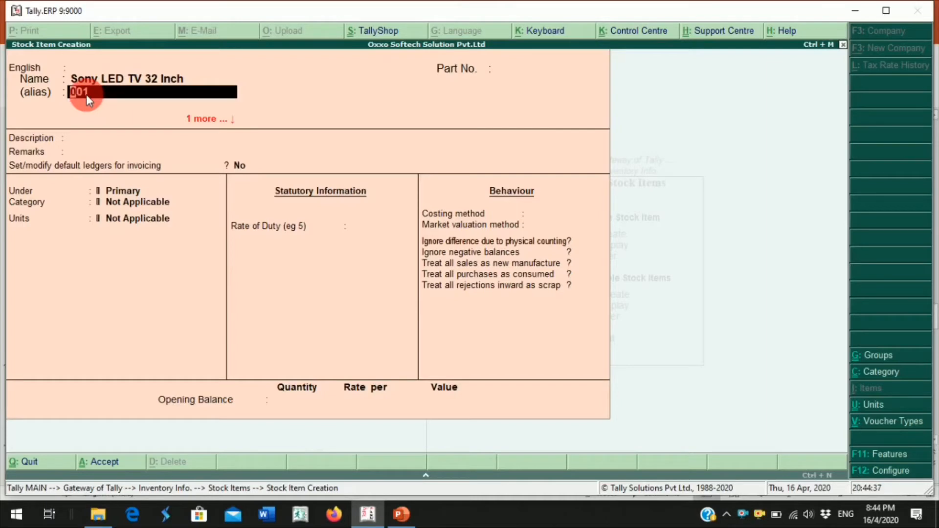
{"action": "key", "text": "Return"}
{"action": "key", "text": "Return"}
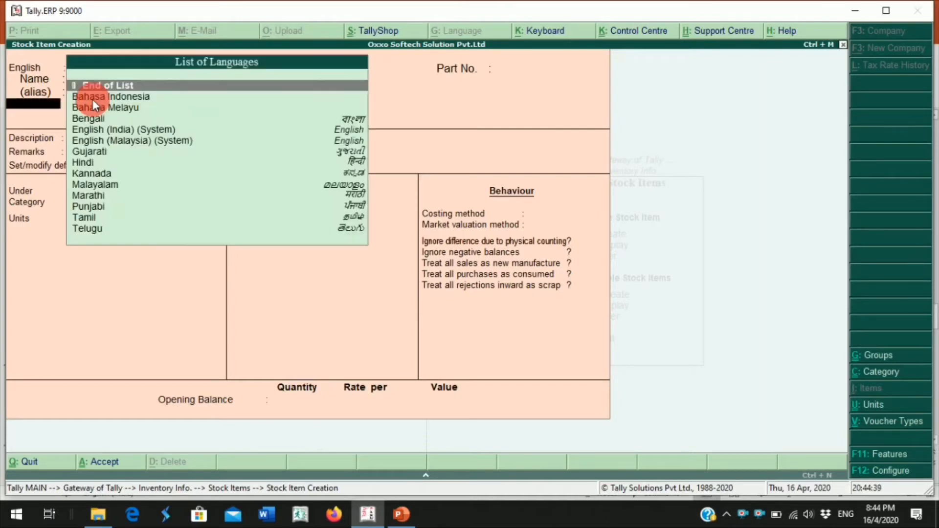
{"action": "key", "text": "Return"}
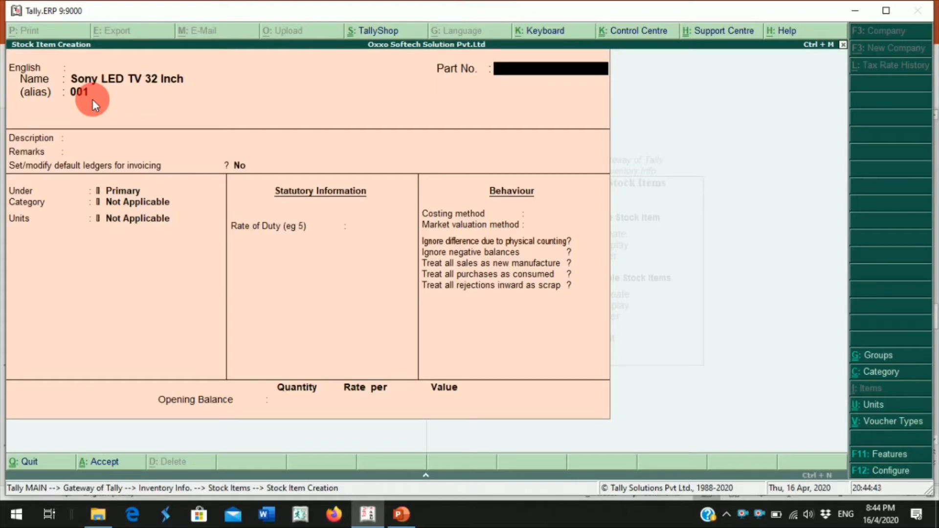
Set the stock item's part number to 00001 and leave its additional part number aliases empty
{"action": "type", "text": "00001"}
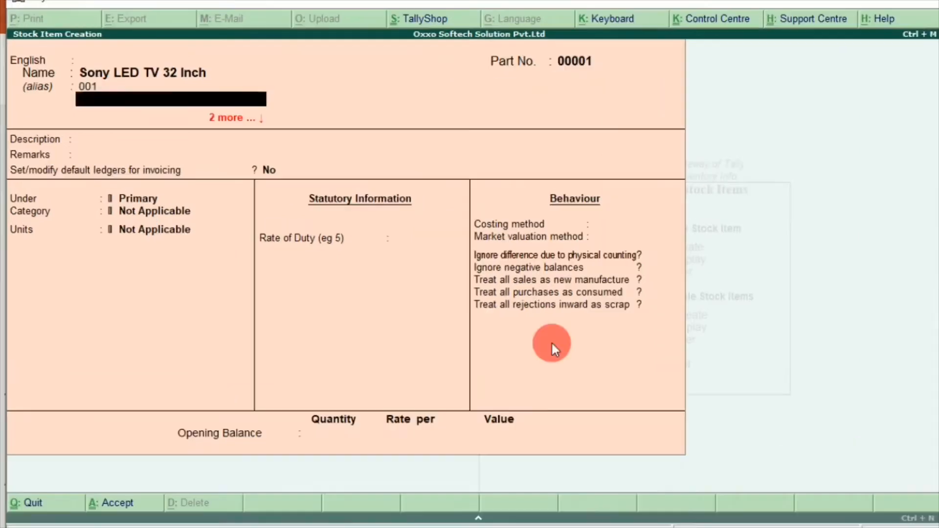
{"action": "key", "text": "Return"}
{"action": "key", "text": "Return"}
{"action": "key", "text": "Return"}
{"action": "key", "text": "Return"}
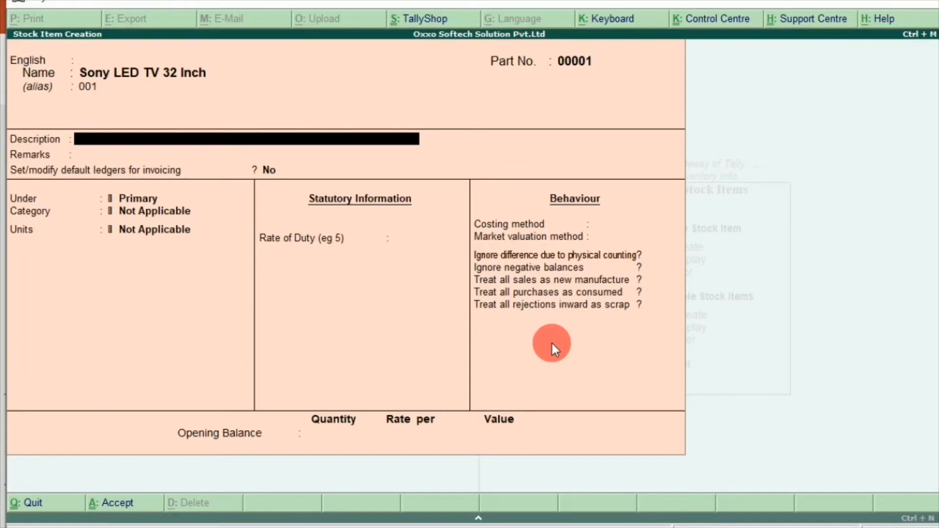
Describe the stock item as SONY LED TV, leaving the remarks empty and default ledgers for invoicing at No
{"action": "type", "text": "SONY LED TV"}
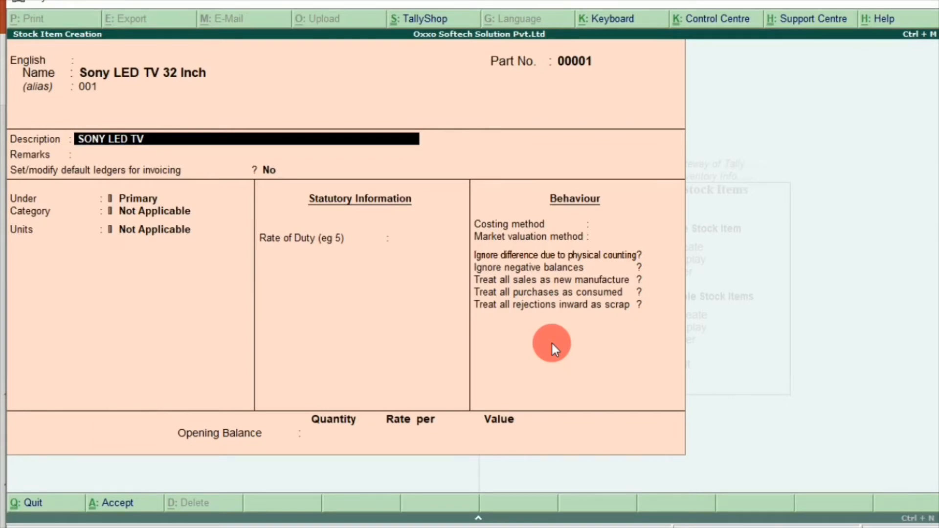
{"action": "key", "text": "Return"}
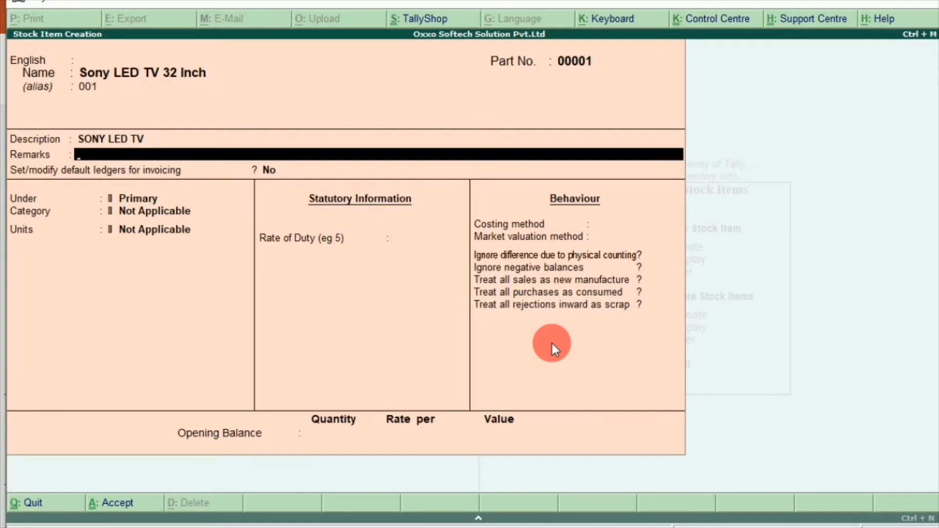
{"action": "key", "text": "Return"}
{"action": "key", "text": "Return"}
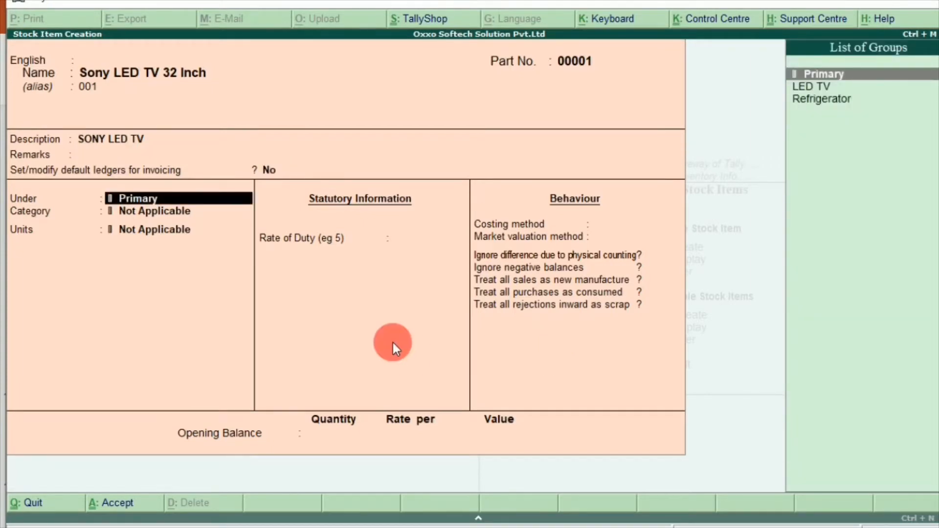
Place the stock item under the LED TV group and assign it to the SONY category
{"action": "key", "text": "Down"}
{"action": "key", "text": "Return"}
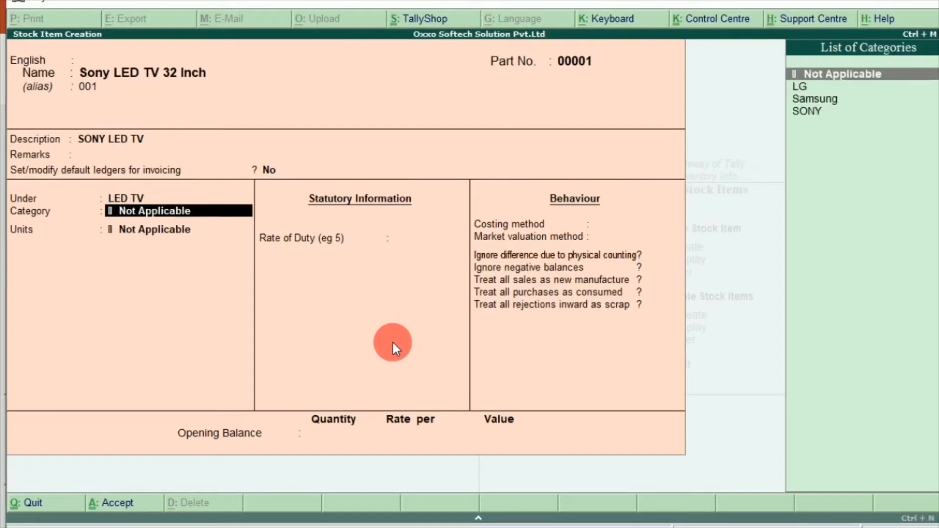
{"action": "key", "text": "Down"}
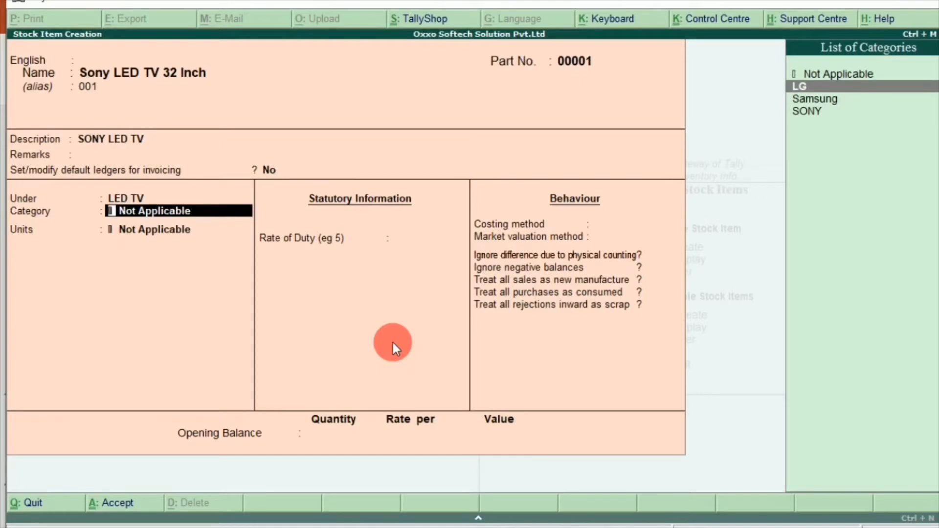
{"action": "key", "text": "Down"}
{"action": "key", "text": "Down"}
{"action": "key", "text": "Return"}
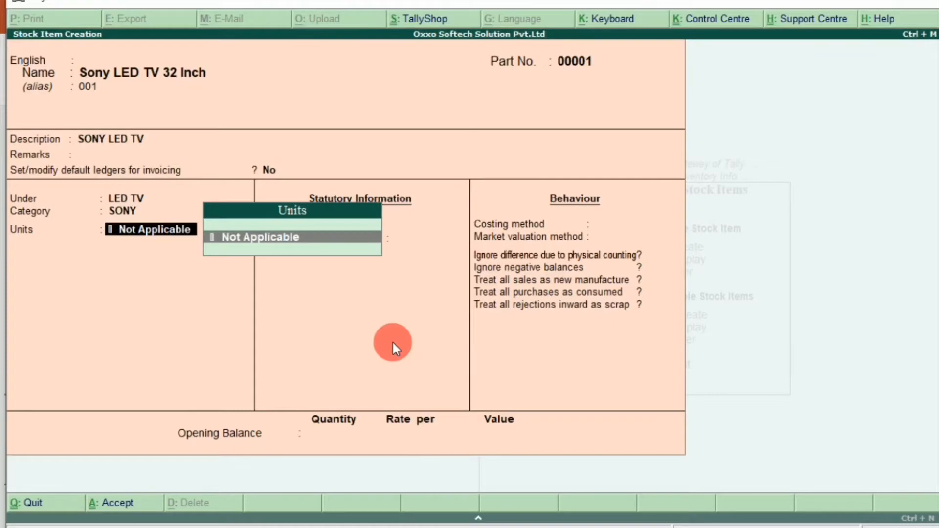
Create a simple unit with the symbol PCS and 0 decimal places for the stock item
{"action": "key", "text": "alt+c"}
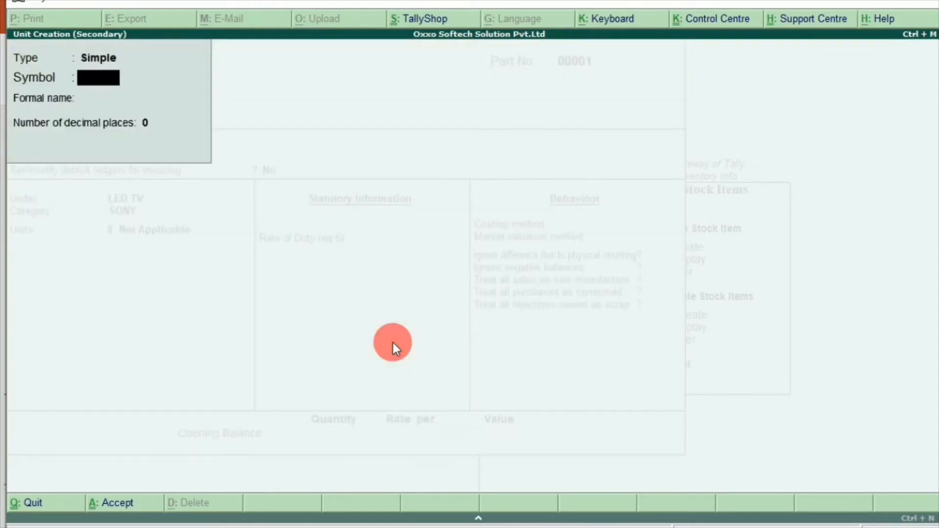
{"action": "type", "text": "PCS"}
{"action": "key", "text": "Return"}
{"action": "key", "text": "Return"}
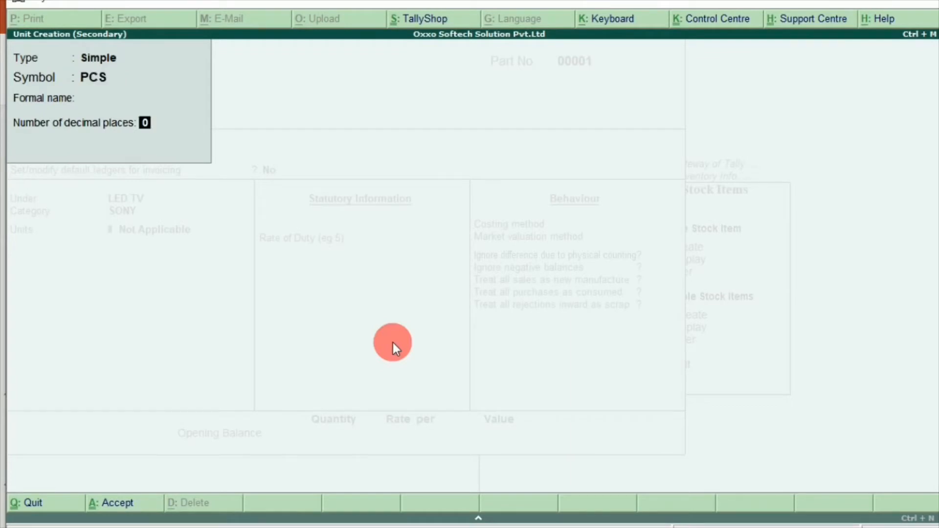
{"action": "key", "text": "Return"}
{"action": "key", "text": "Return"}
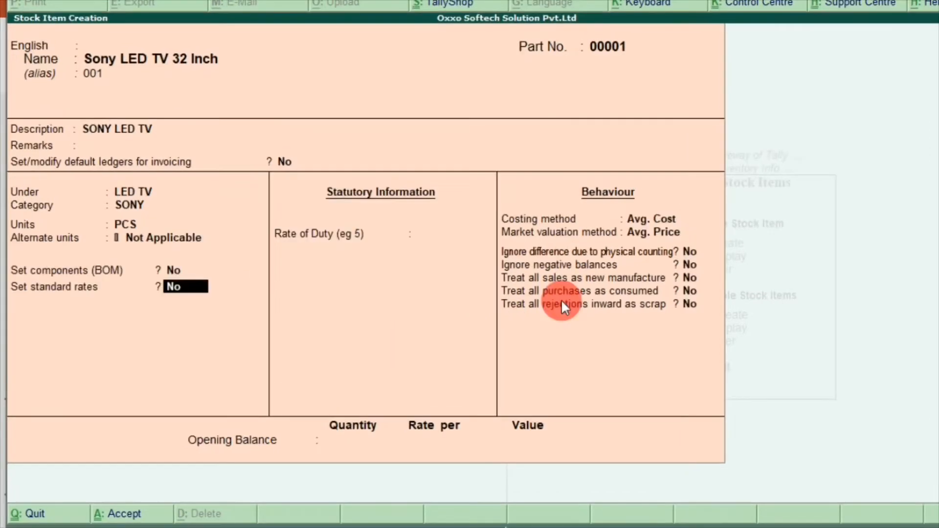
{"action": "key", "text": "BackSpace"}
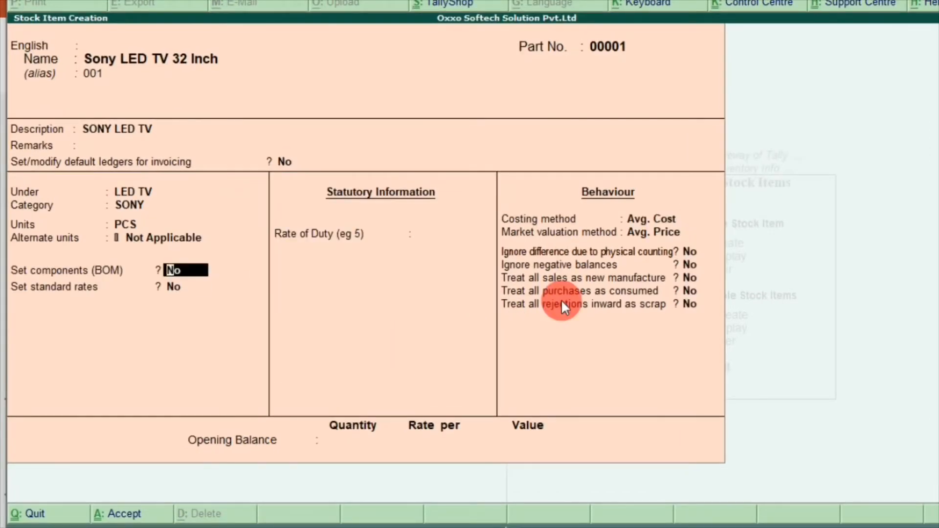
{"action": "key", "text": "BackSpace"}
{"action": "key", "text": "Return"}
{"action": "key", "text": "Return"}
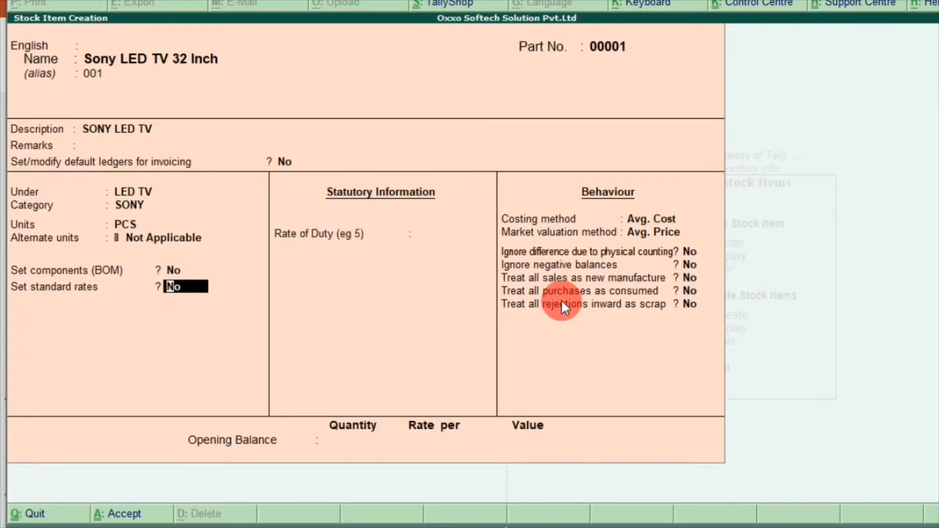
{"action": "key", "text": "BackSpace"}
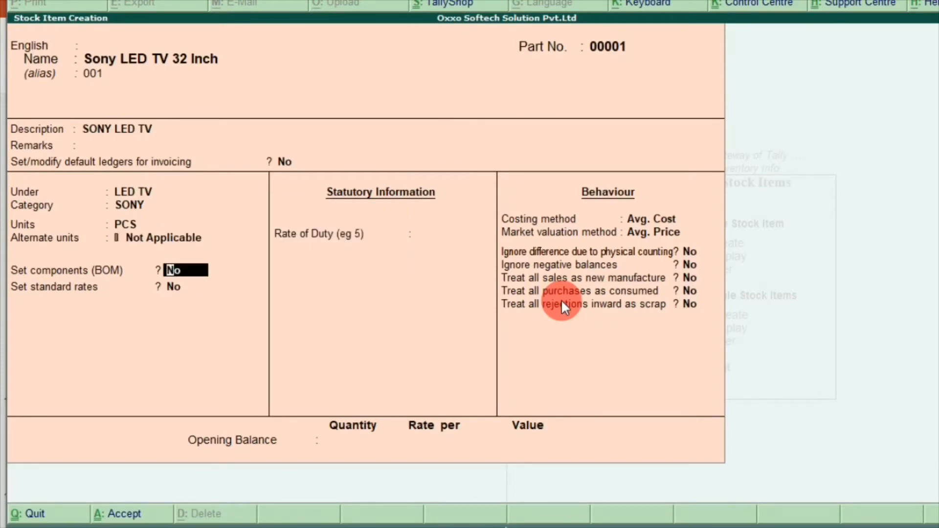
{"action": "key", "text": "BackSpace"}
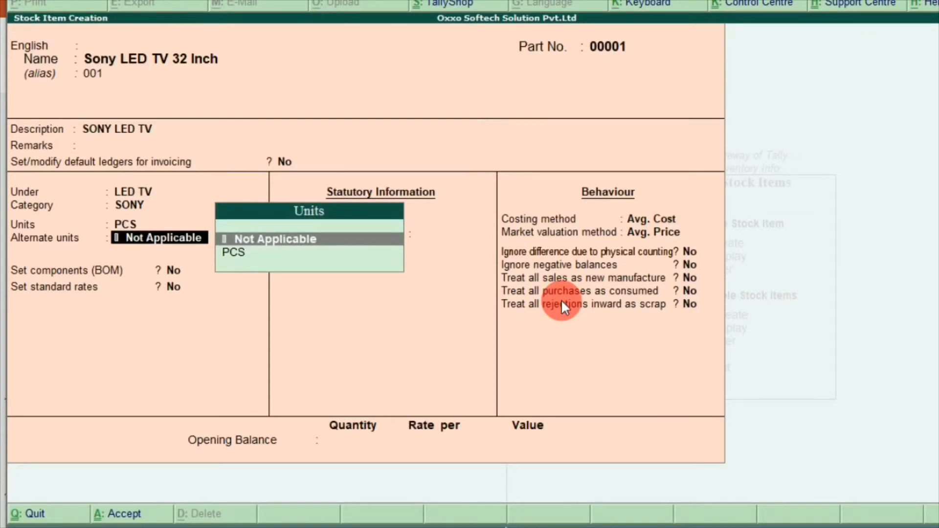
Leave alternate units Not Applicable and components at No, and enable standard rates with a standard cost of 10000 per PCS from 1-Apr-2020
{"action": "key", "text": "Return"}
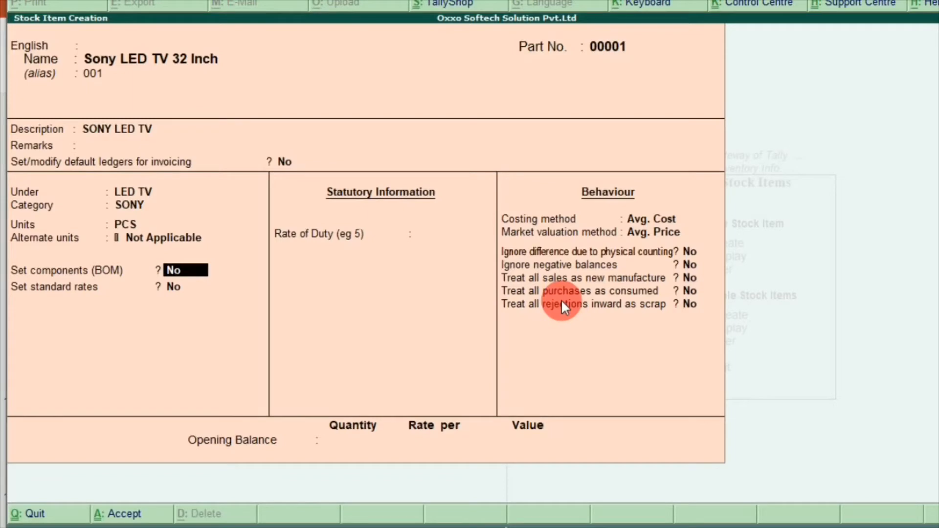
{"action": "key", "text": "Return"}
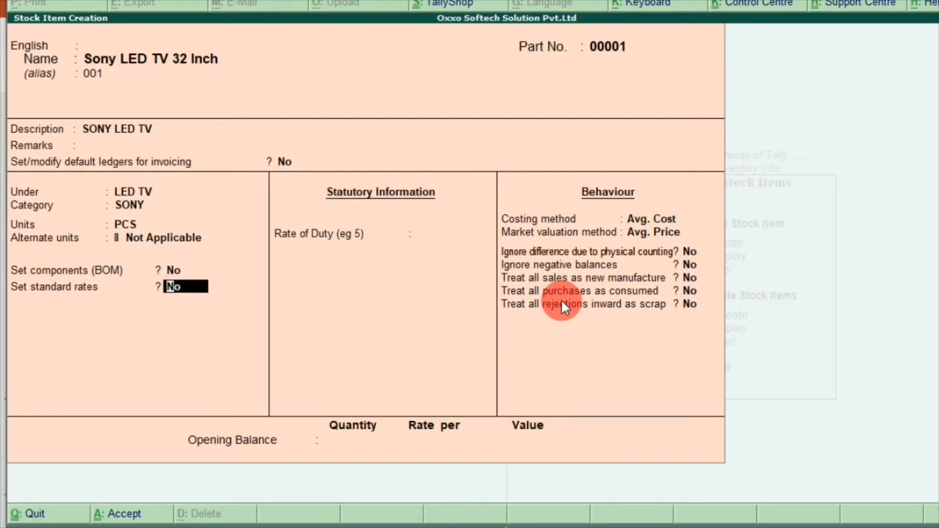
{"action": "type", "text": "y"}
{"action": "key", "text": "Return"}
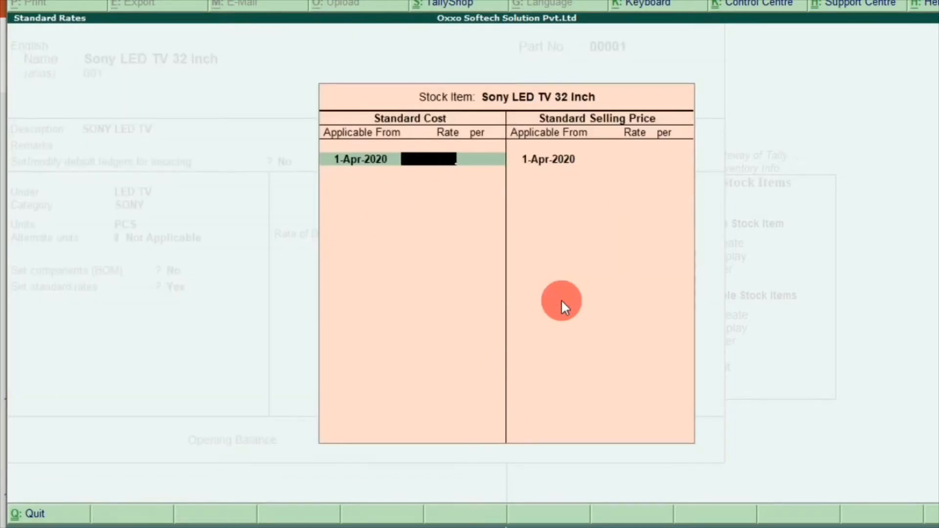
{"action": "type", "text": "10000"}
{"action": "key", "text": "Return"}
{"action": "key", "text": "Return"}
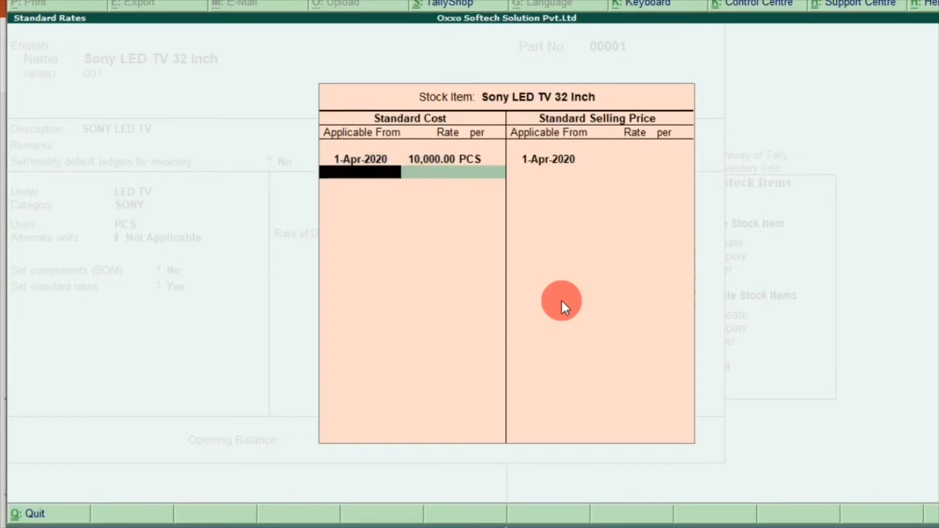
Set the item's standard selling price to 12000 per PCS from 1-Apr-2020 and close the standard rates
{"action": "key", "text": "Return"}
{"action": "key", "text": "Return"}
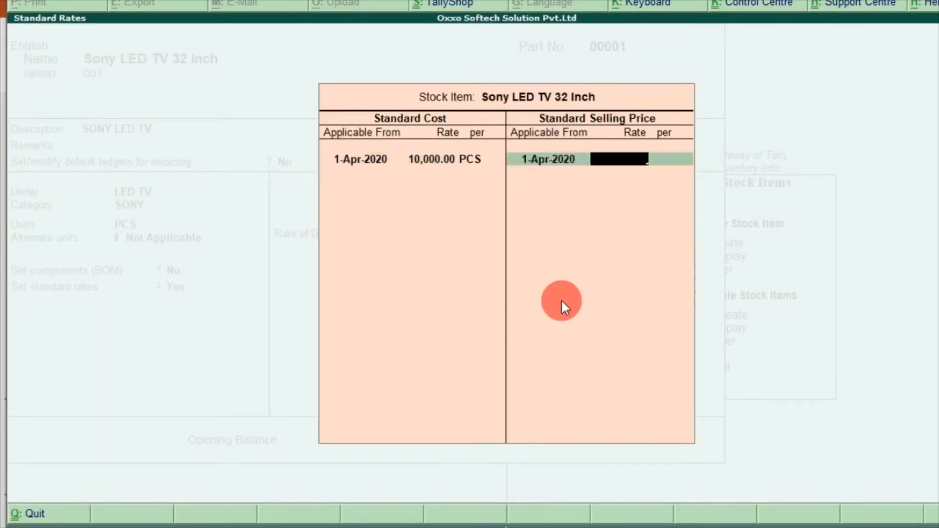
{"action": "type", "text": "12000"}
{"action": "key", "text": "Return"}
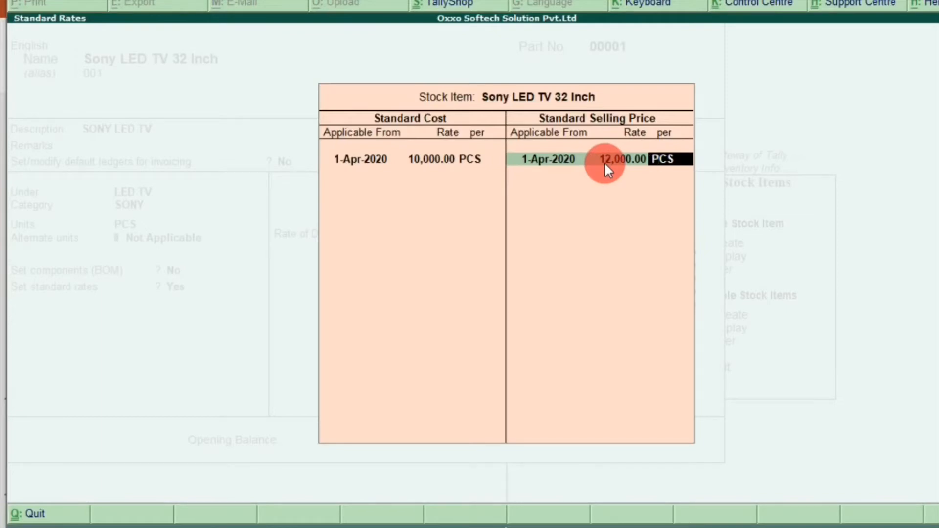
{"action": "key", "text": "Return"}
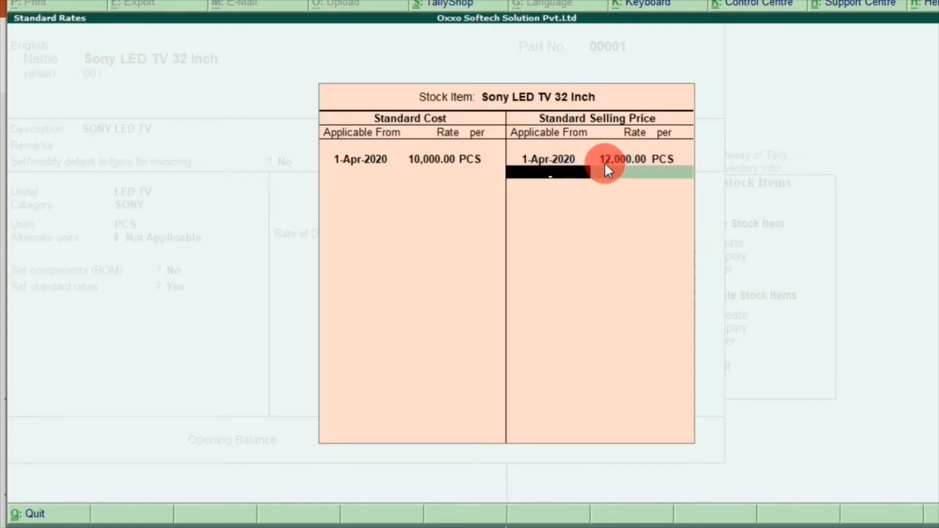
{"action": "key", "text": "Return"}
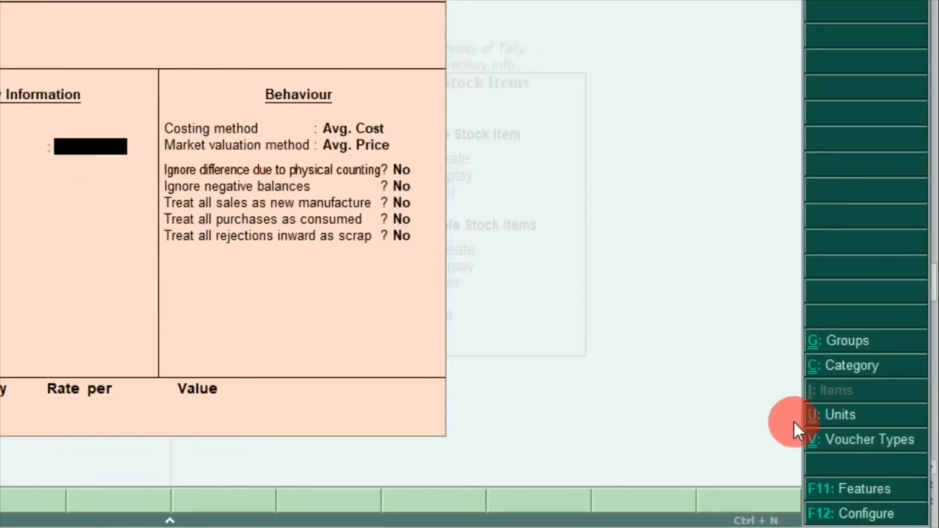
Enable Goods and Services Tax (GST) in the company's statutory and taxation features
{"action": "left_click", "coordinate": [850, 489]}
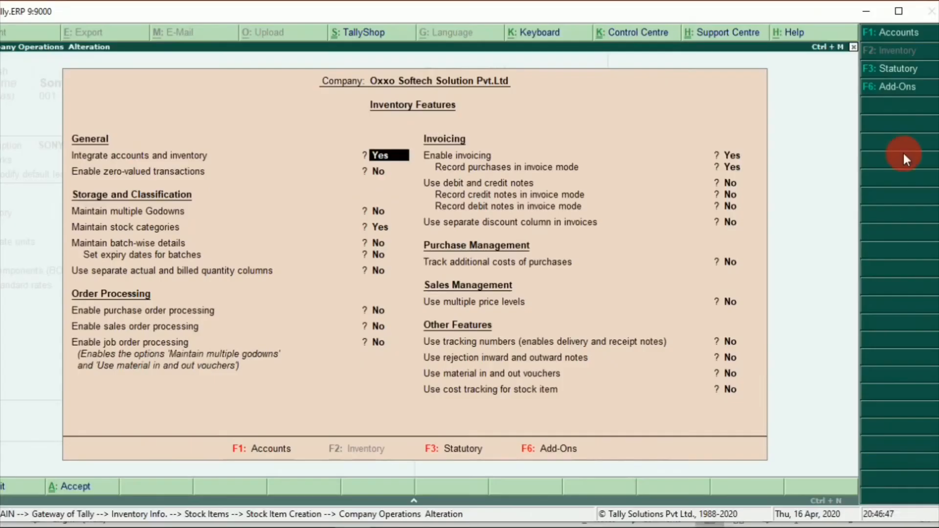
{"action": "left_click", "coordinate": [901, 122]}
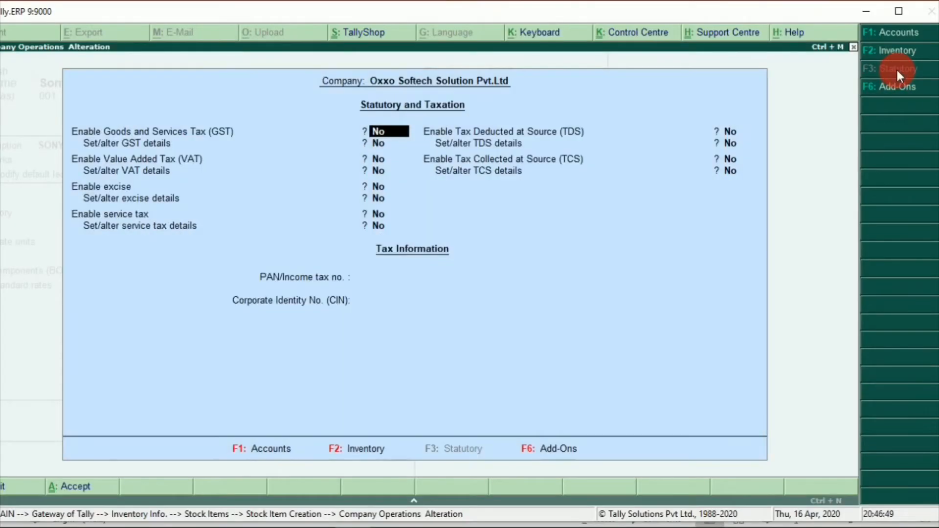
{"action": "type", "text": "y"}
{"action": "key", "text": "Return"}
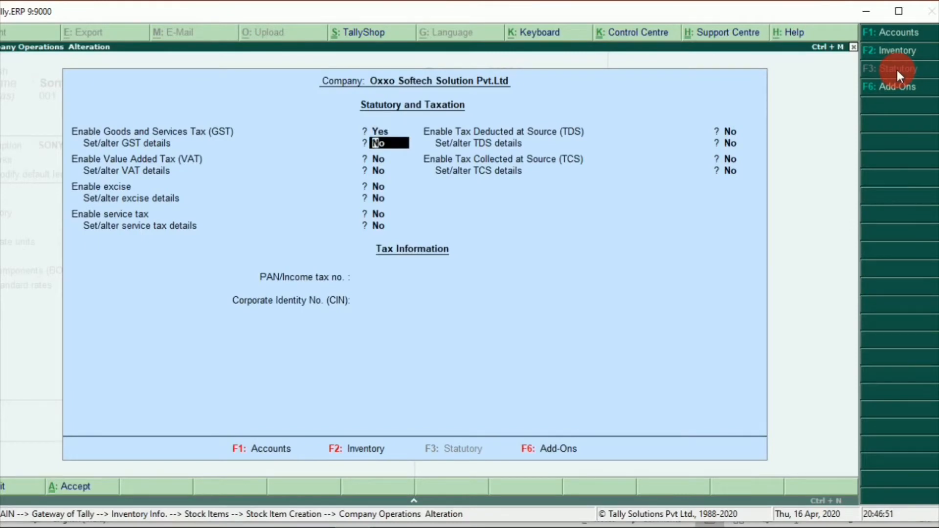
Set the company's GST details with state Delhi and Regular registration, keep the other defaults and save the features
{"action": "type", "text": "y"}
{"action": "key", "text": "Return"}
{"action": "key", "text": "Return"}
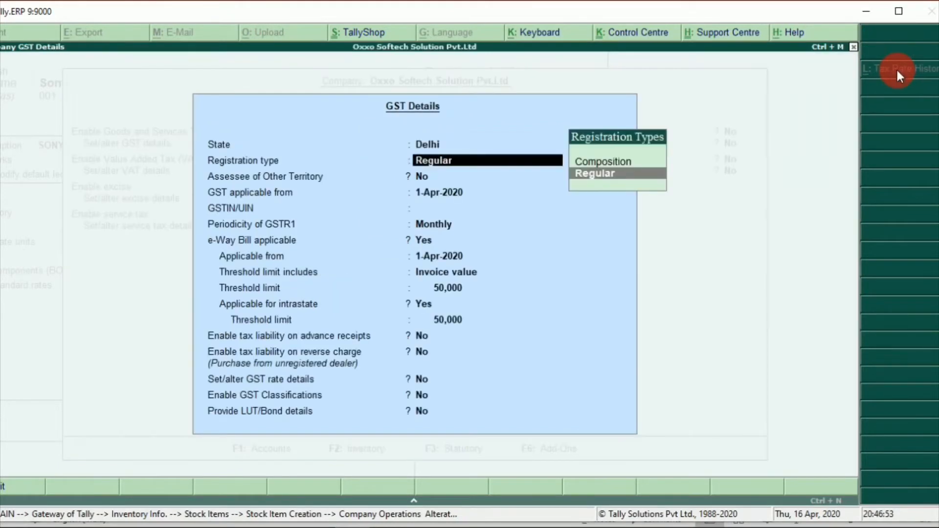
{"action": "key", "text": "ctrl+a"}
{"action": "key", "text": "ctrl+a"}
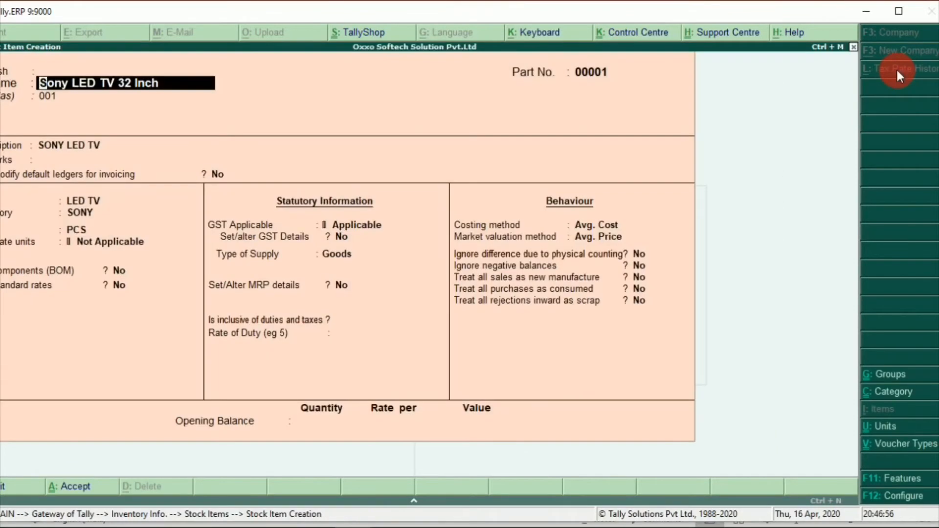
Keep the stock item's entered general details, leave GST as Applicable and open the item's GST details
{"action": "key", "text": "Return"}
{"action": "key", "text": "Return"}
{"action": "key", "text": "Return"}
{"action": "key", "text": "Return"}
{"action": "key", "text": "Return"}
{"action": "key", "text": "Return"}
{"action": "key", "text": "Return"}
{"action": "key", "text": "Return"}
{"action": "key", "text": "Return"}
{"action": "key", "text": "Return"}
{"action": "key", "text": "Return"}
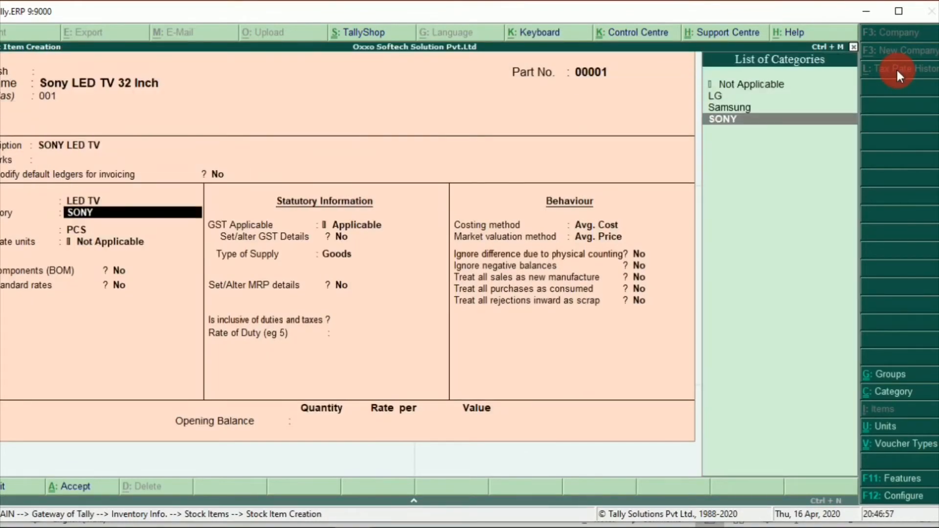
{"action": "key", "text": "Return"}
{"action": "key", "text": "Return"}
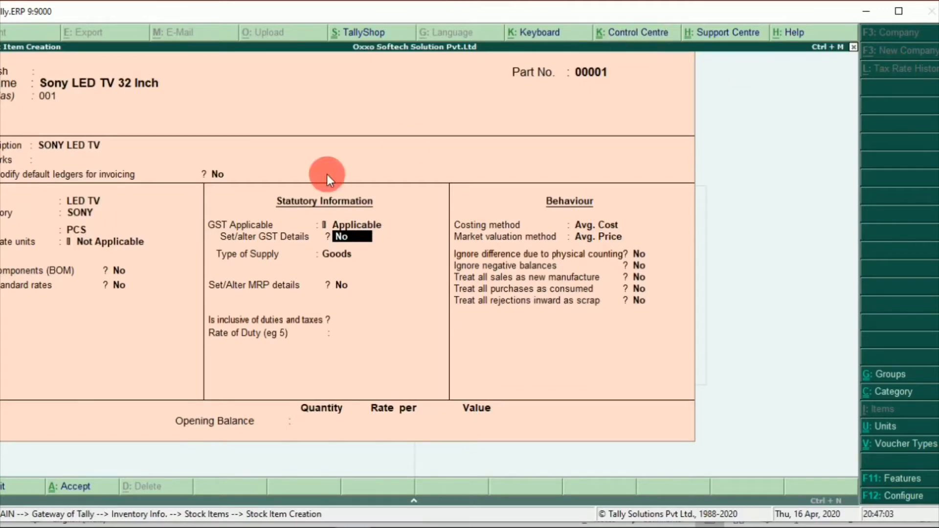
{"action": "key", "text": "y"}
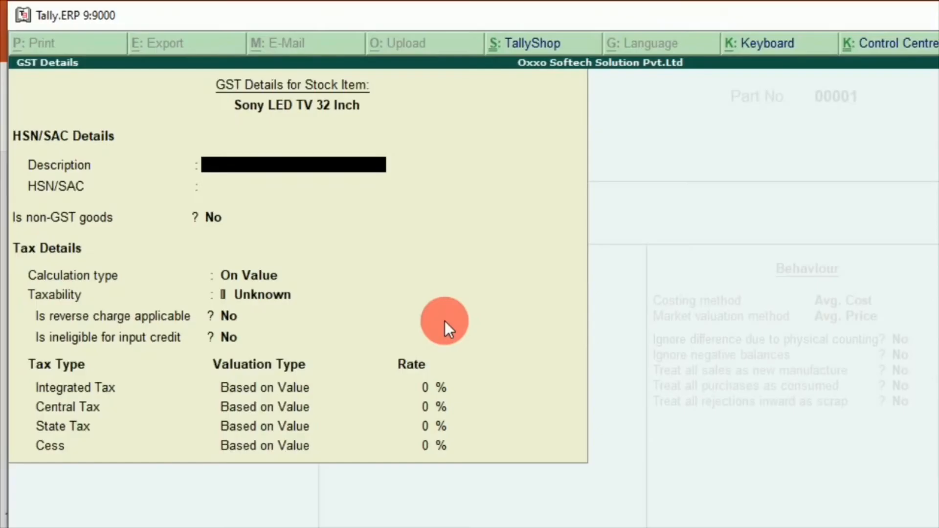
Set the HSN/SAC code to 8877 with no description, keep non-GST goods at No and calculate tax On Value
{"action": "key", "text": "Return"}
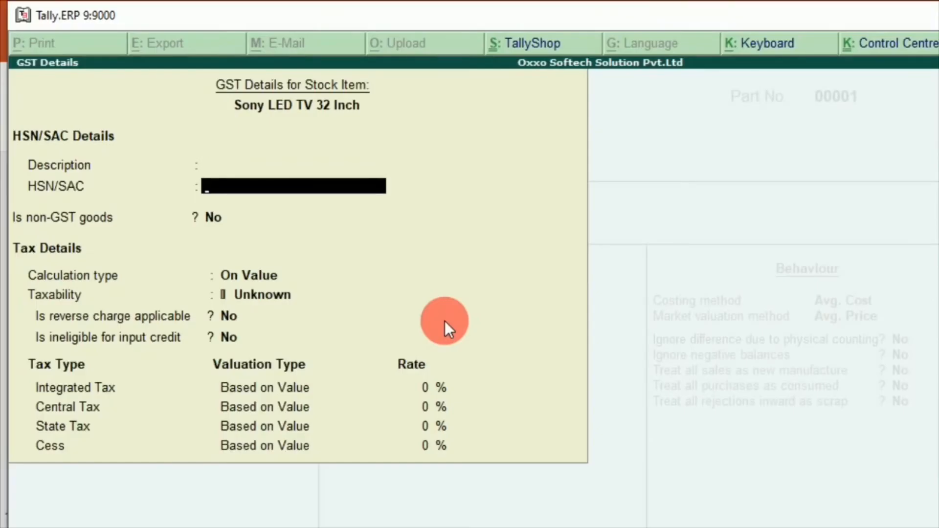
{"action": "type", "text": "8877"}
{"action": "key", "text": "Return"}
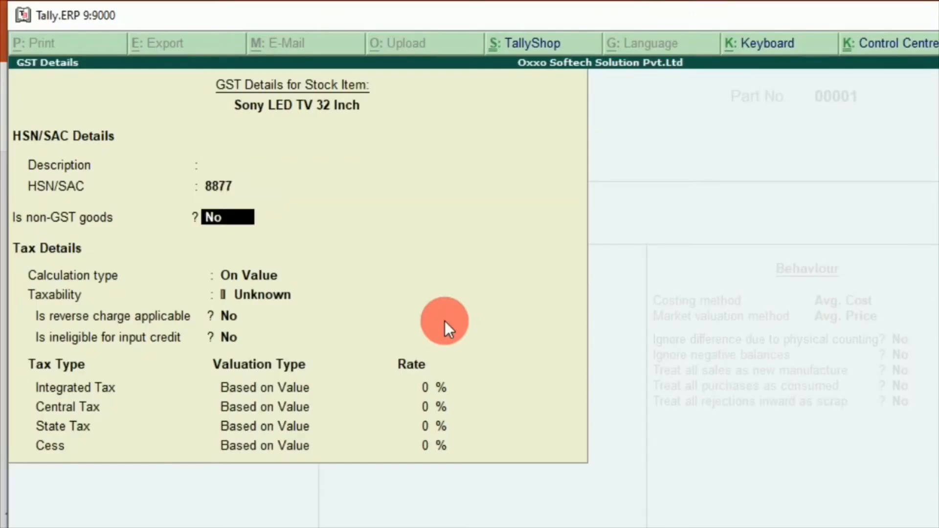
{"action": "key", "text": "Return"}
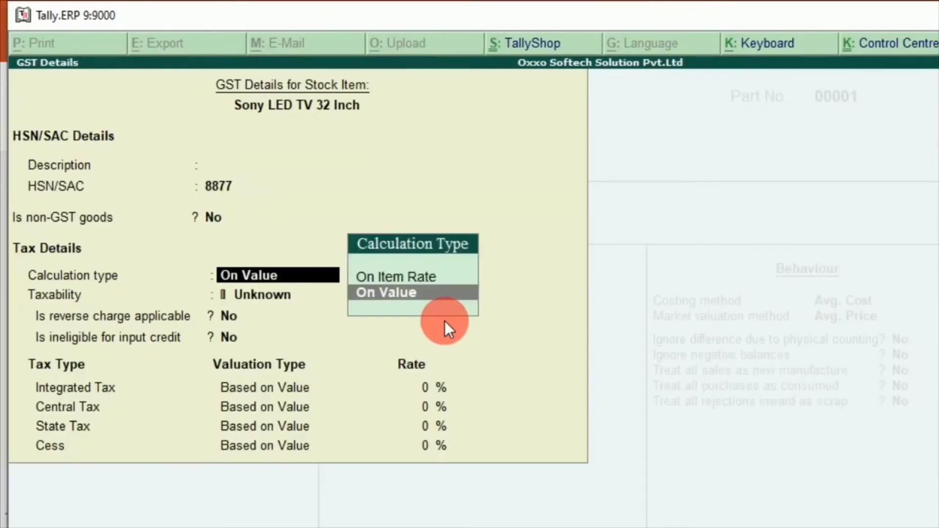
{"action": "left_click", "coordinate": [413, 297]}
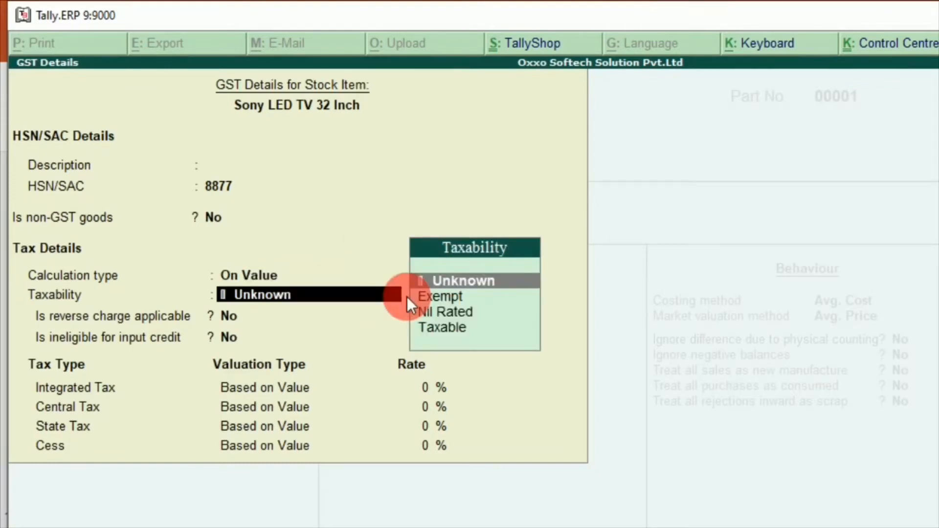
Set the item's taxability to Taxable, with reverse charge and input credit ineligibility both at No
{"action": "key", "text": "Down"}
{"action": "key", "text": "Down"}
{"action": "key", "text": "Down"}
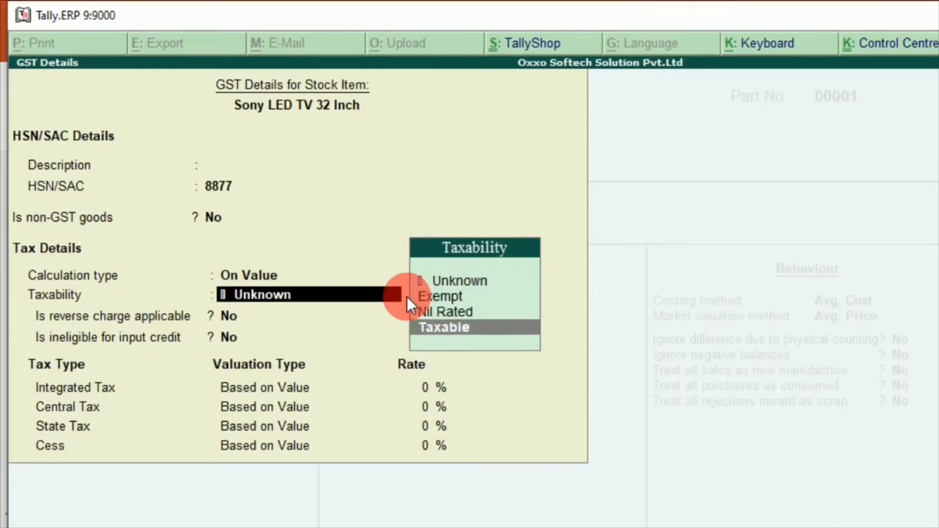
{"action": "key", "text": "Return"}
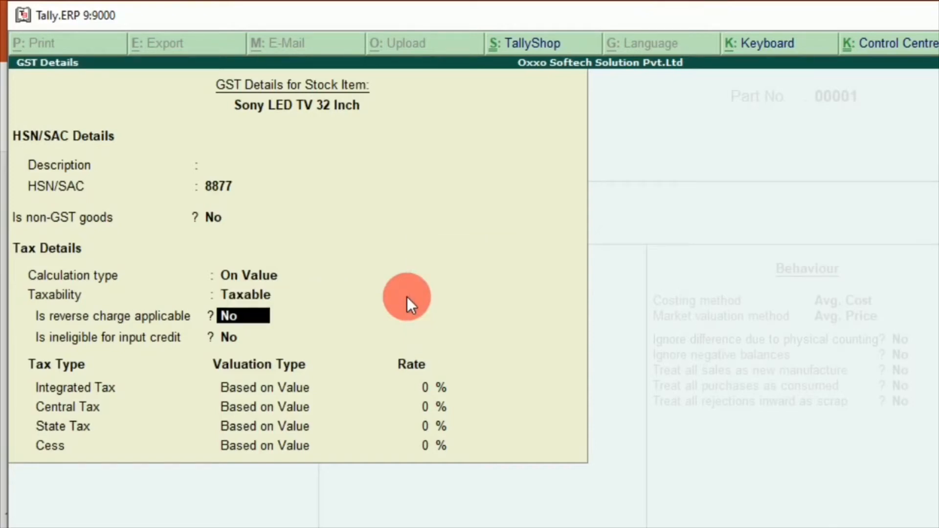
{"action": "key", "text": "Return"}
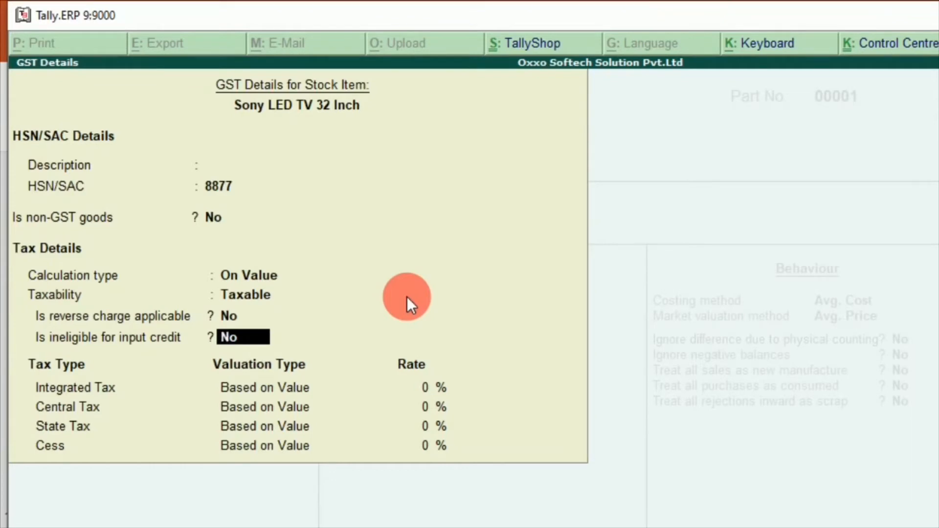
{"action": "key", "text": "Return"}
Set the integrated tax rate to 18 %, accept the derived central and state rates and keep cess at 0 %
{"action": "type", "text": "18"}
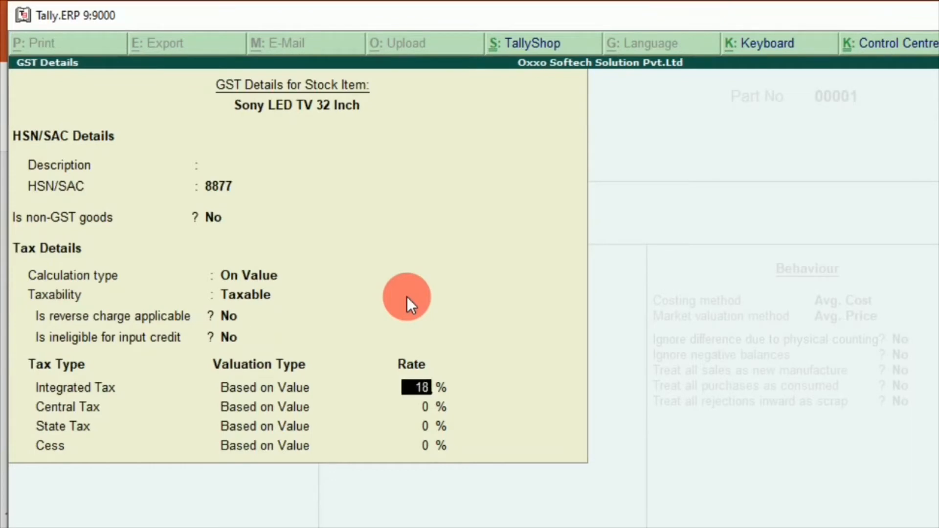
{"action": "key", "text": "Return"}
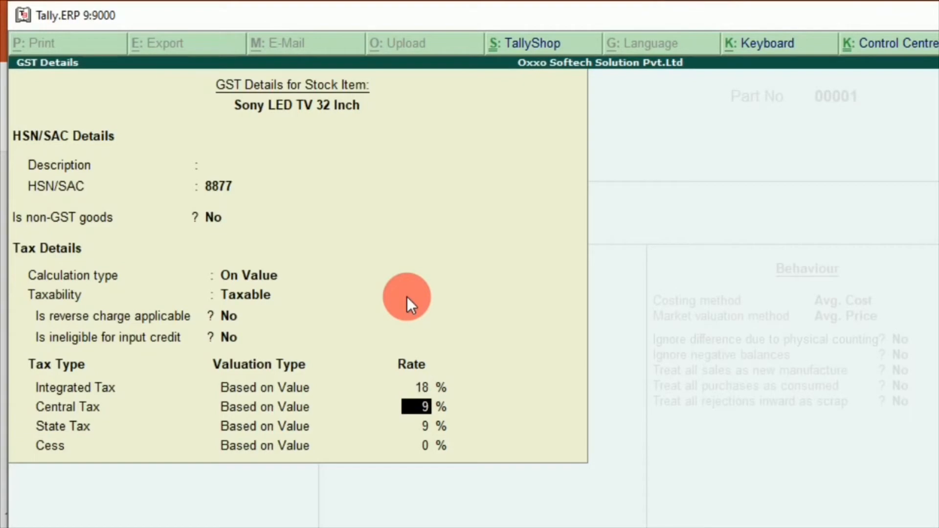
{"action": "key", "text": "Return"}
{"action": "key", "text": "Return"}
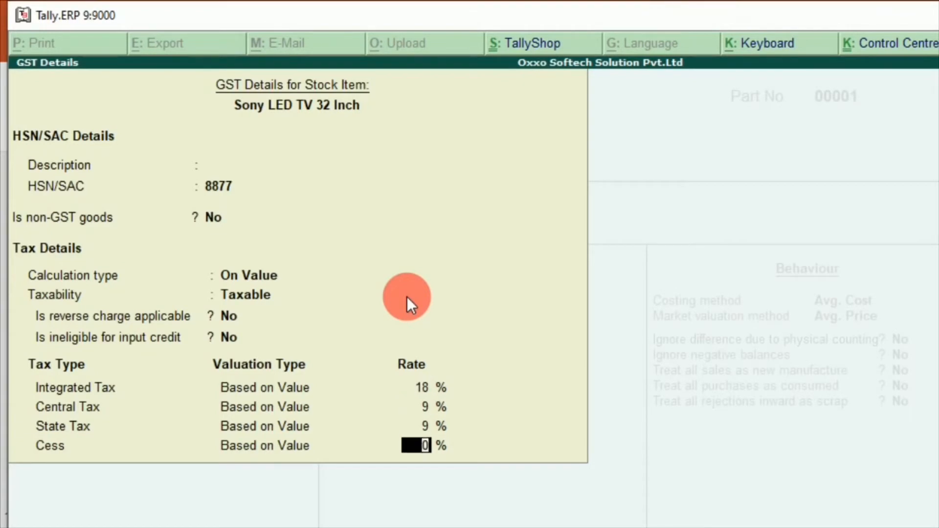
{"action": "key", "text": "Return"}
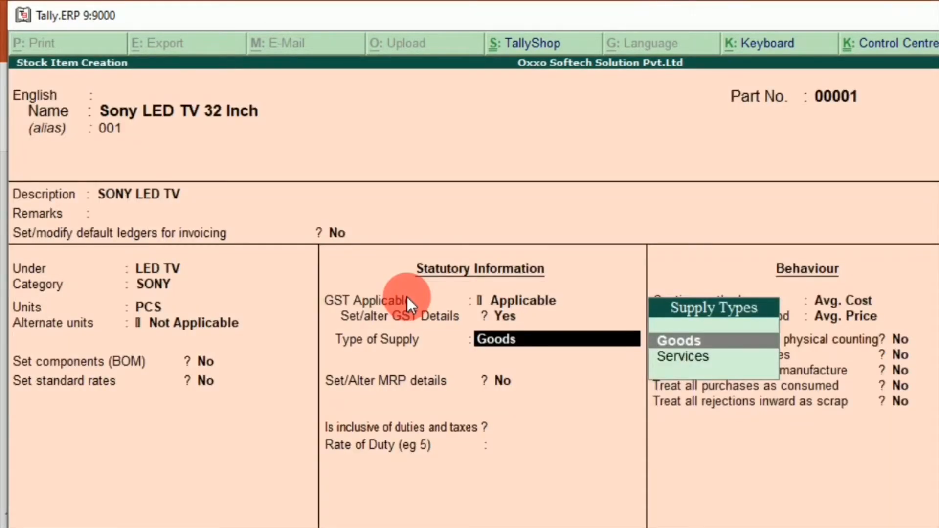
Keep the supply type as Goods and set the item's MRP rate to 14000, leaving both MRP options at No
{"action": "key", "text": "Return"}
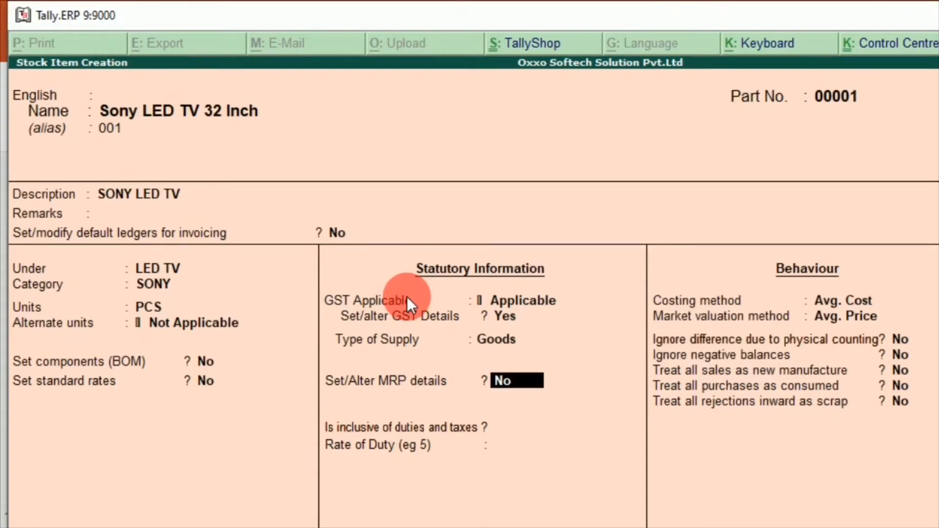
{"action": "key", "text": "y"}
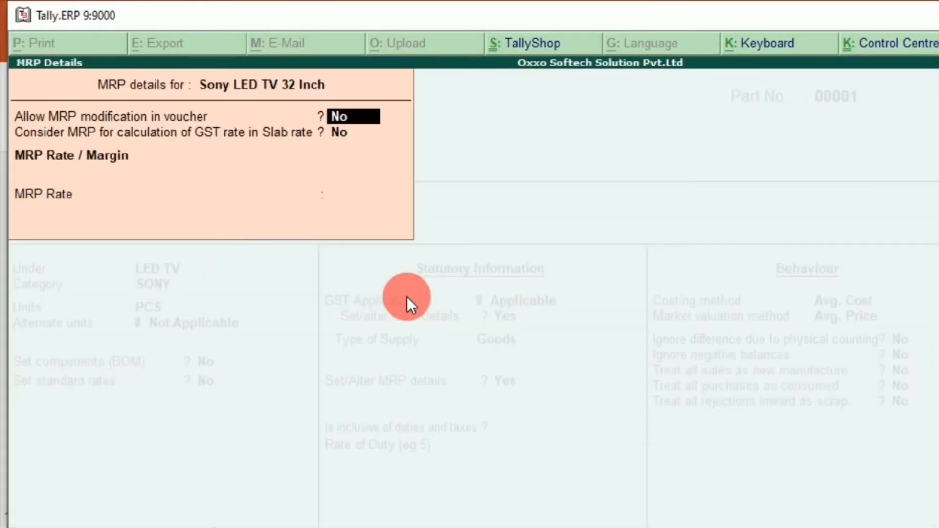
{"action": "key", "text": "Return"}
{"action": "key", "text": "Return"}
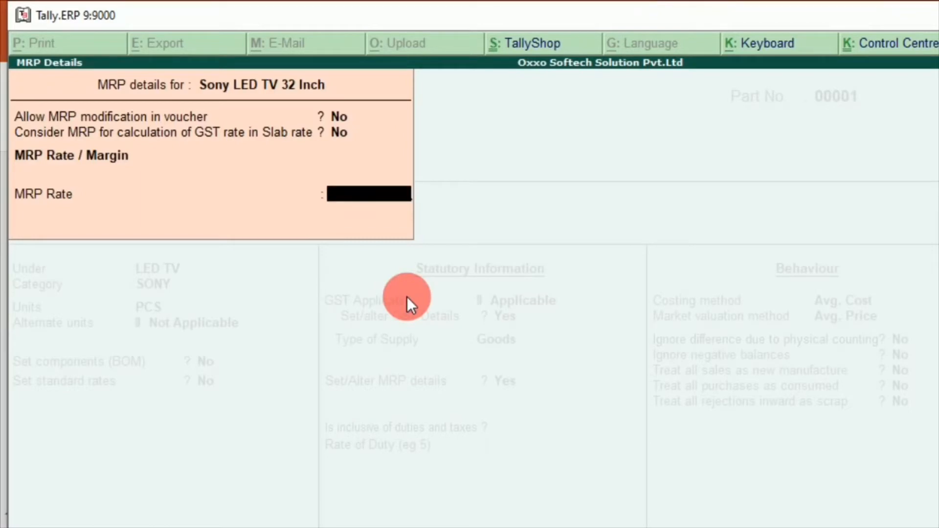
{"action": "type", "text": "13"}
{"action": "key", "text": "BackSpace"}
{"action": "type", "text": "49"}
{"action": "key", "text": "BackSpace"}
{"action": "type", "text": "000"}
{"action": "key", "text": "Return"}
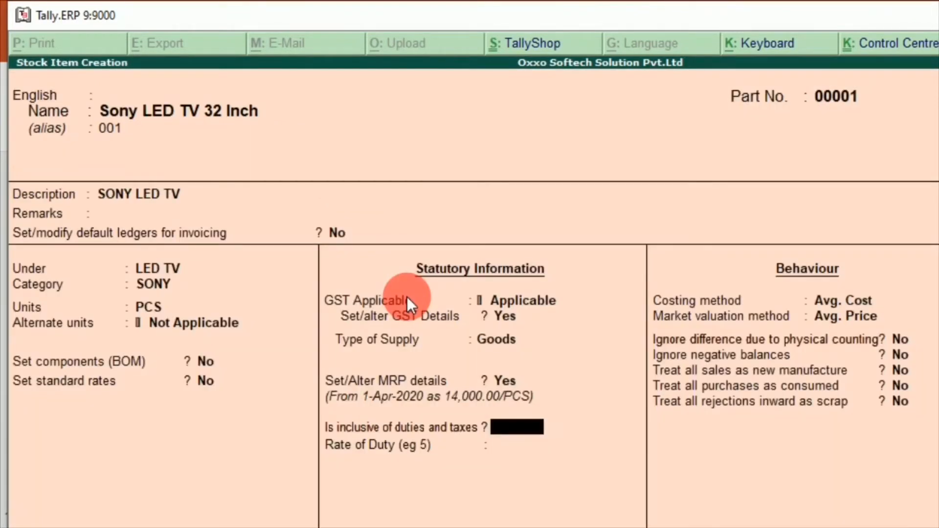
Accept the default duty settings and behaviour options with Avg. Cost and Avg. Price, and leave the opening balance empty
{"action": "key", "text": "Return"}
{"action": "key", "text": "Return"}
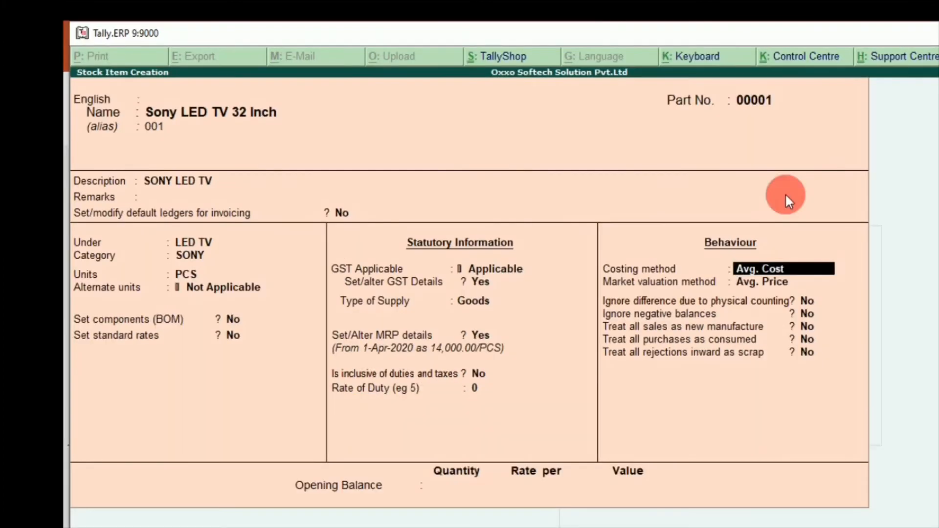
{"action": "key", "text": "Return"}
{"action": "key", "text": "Return"}
{"action": "key", "text": "Return"}
{"action": "key", "text": "Return"}
{"action": "key", "text": "Return"}
{"action": "key", "text": "Return"}
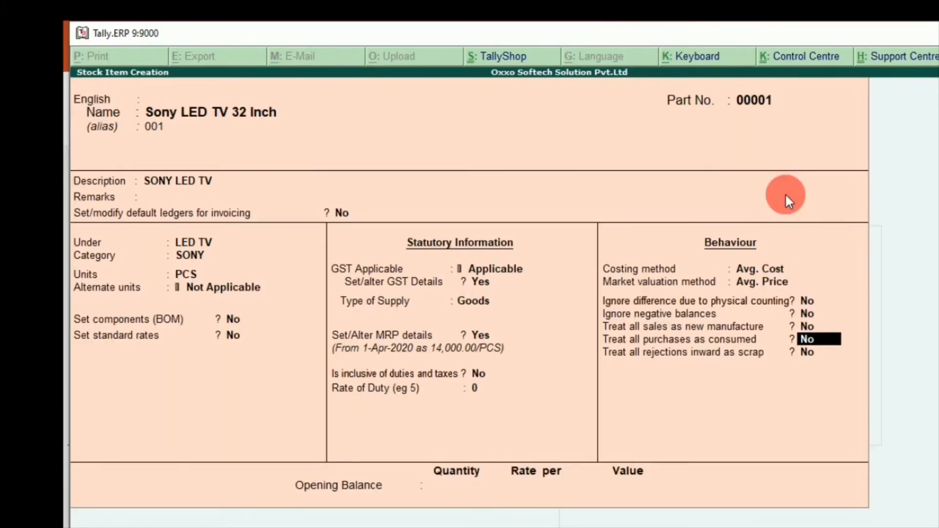
{"action": "key", "text": "Return"}
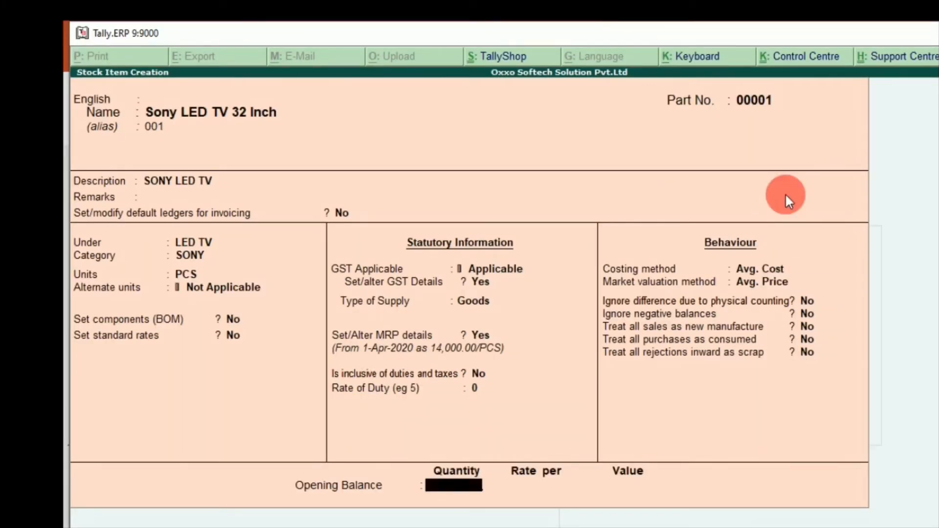
{"action": "key", "text": "Return"}
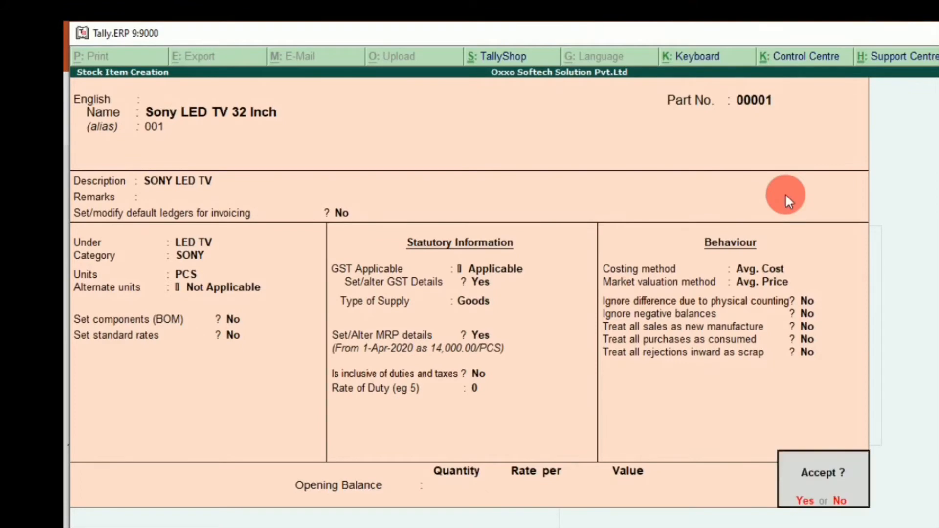
Save the stock item Sony LED TV 32 Inch
{"action": "key", "text": "Return"}
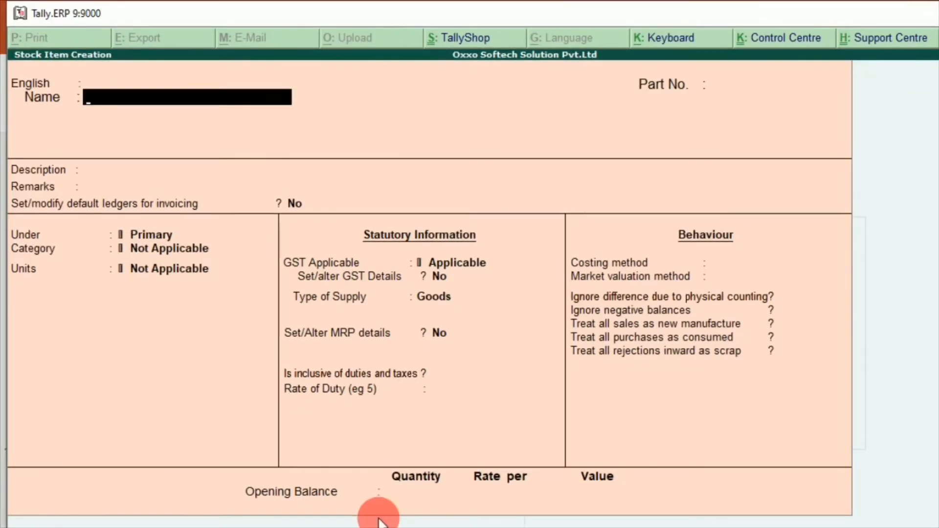
{"action": "type", "text": "SONY 45"}
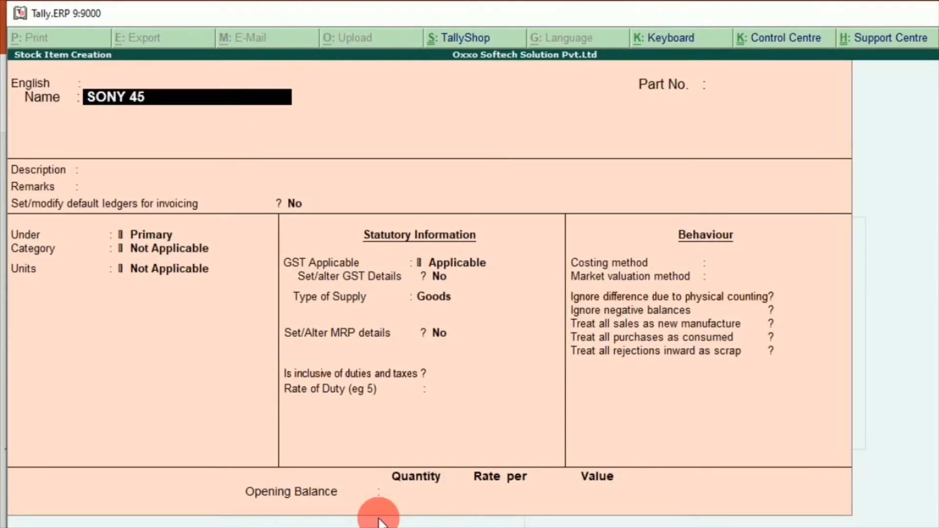
{"action": "type", "text": " INCH"}
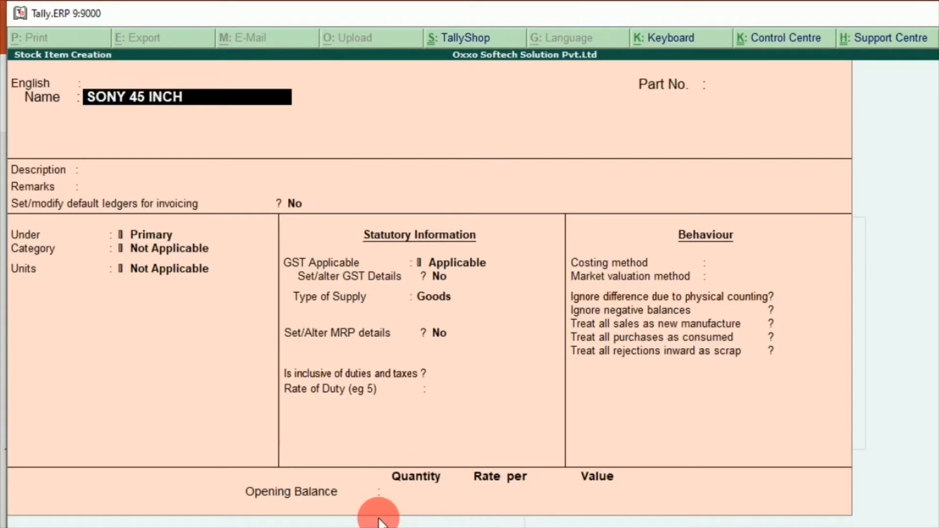
{"action": "key", "text": "Return"}
{"action": "key", "text": "BackSpace"}
{"action": "key", "text": "BackSpace"}
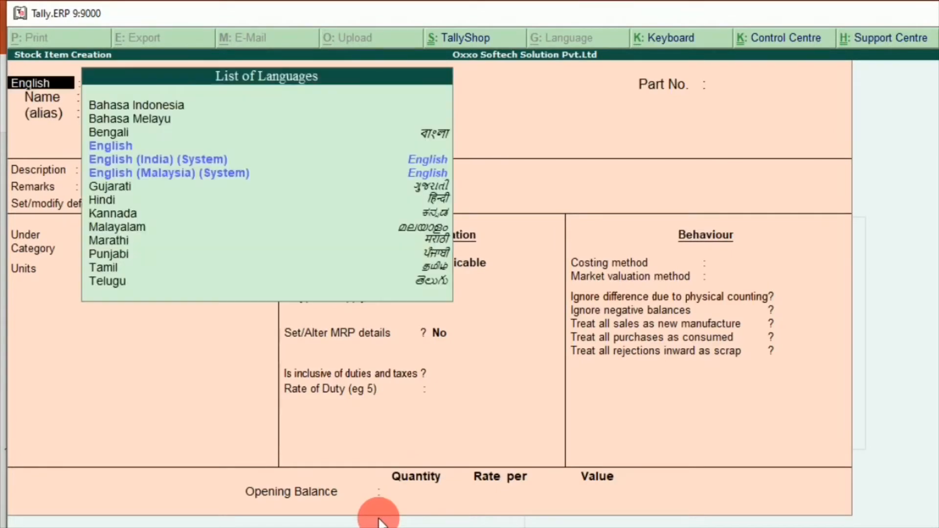
{"action": "key", "text": "Return"}
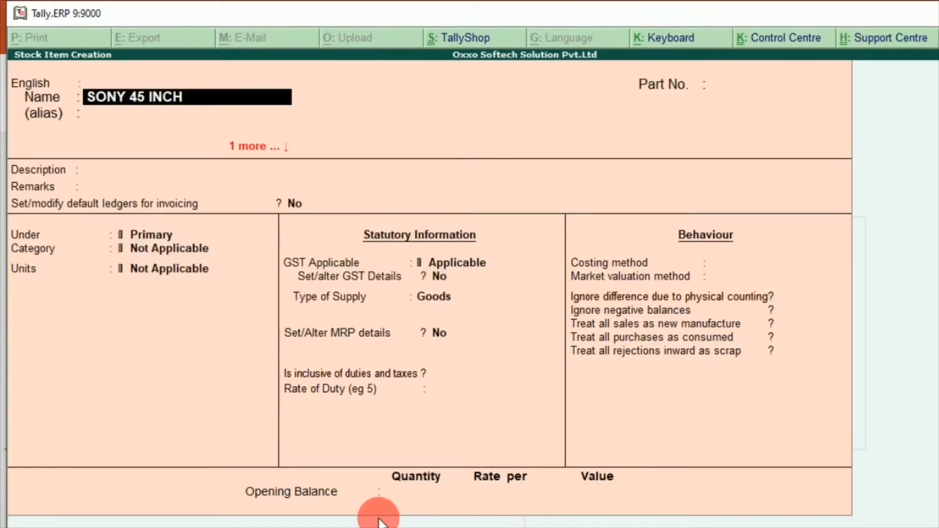
Name the new stock item Sony 45 inch LED Tv
{"action": "type", "text": "Sony 3"}
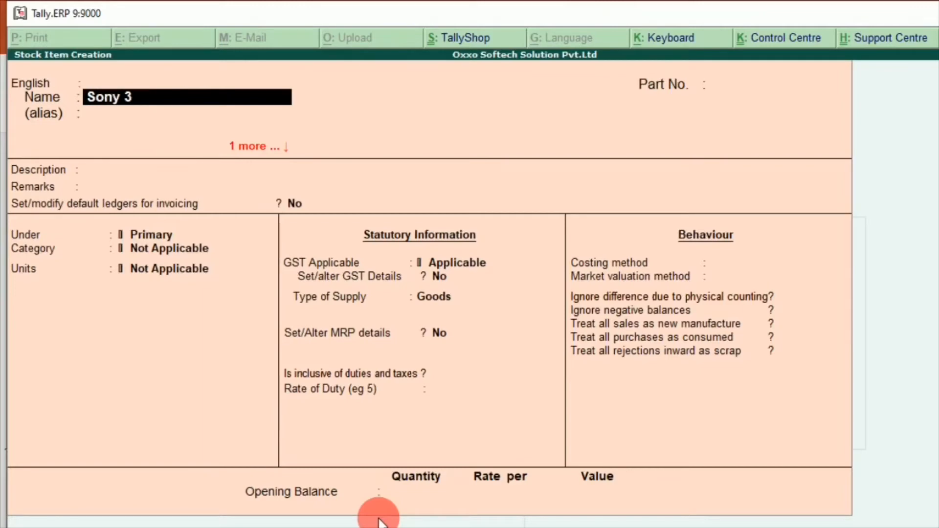
{"action": "key", "text": "BackSpace"}
{"action": "type", "text": "45 inch K"}
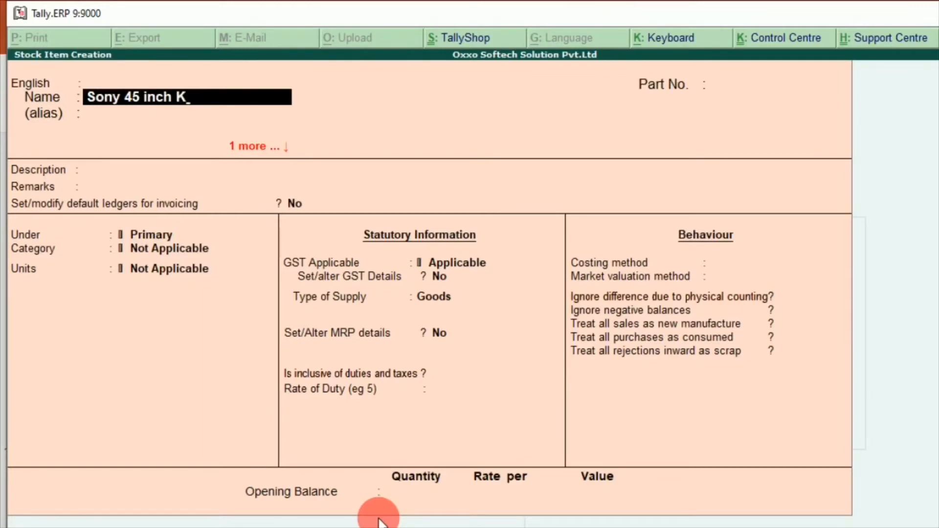
{"action": "key", "text": "BackSpace"}
{"action": "type", "text": "LED Tv"}
{"action": "key", "text": "Return"}
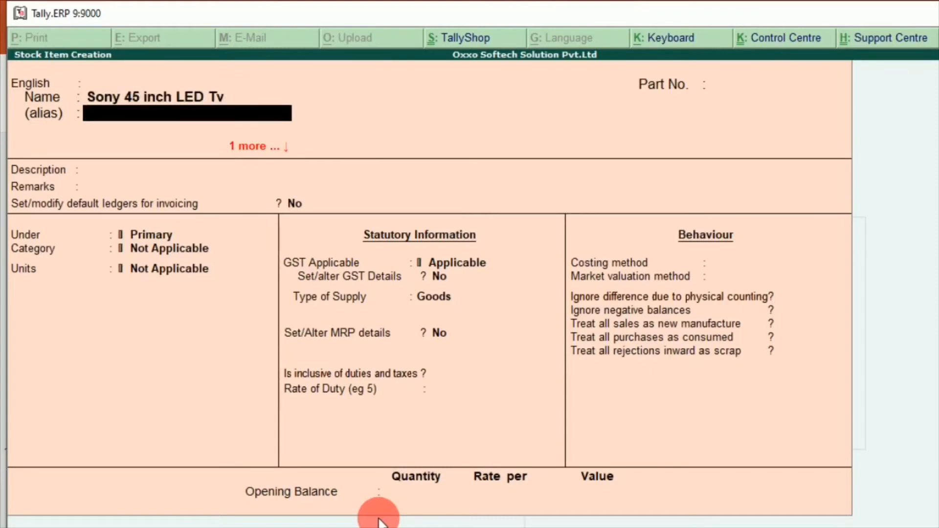
Give the Sony 45 inch item the alias 002 and the part number 99999999
{"action": "type", "text": "001"}
{"action": "key", "text": "BackSpace"}
{"action": "type", "text": "2"}
{"action": "key", "text": "Return"}
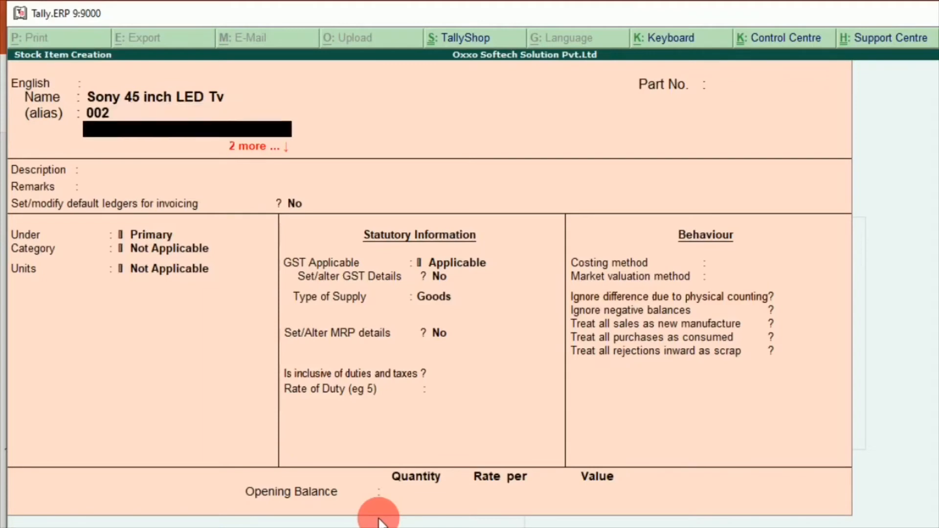
{"action": "key", "text": "Return"}
{"action": "key", "text": "Return"}
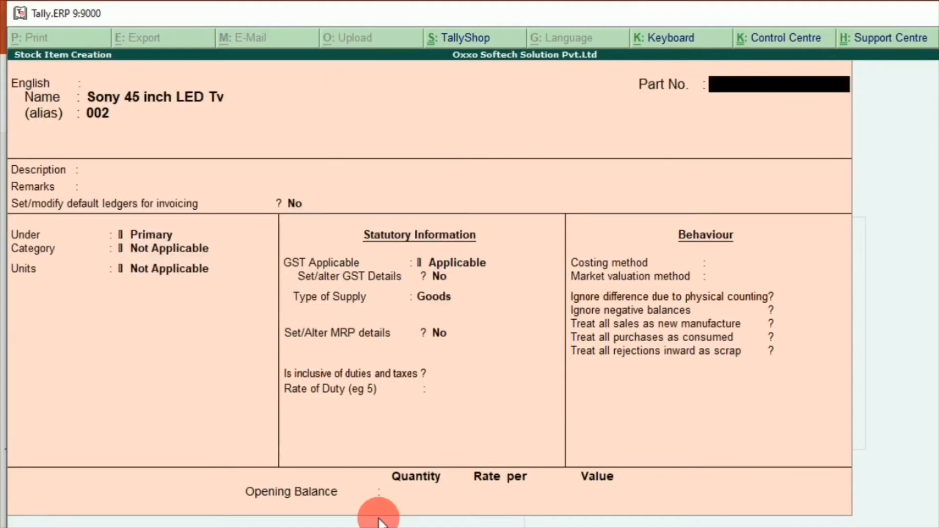
{"action": "type", "text": "99999999"}
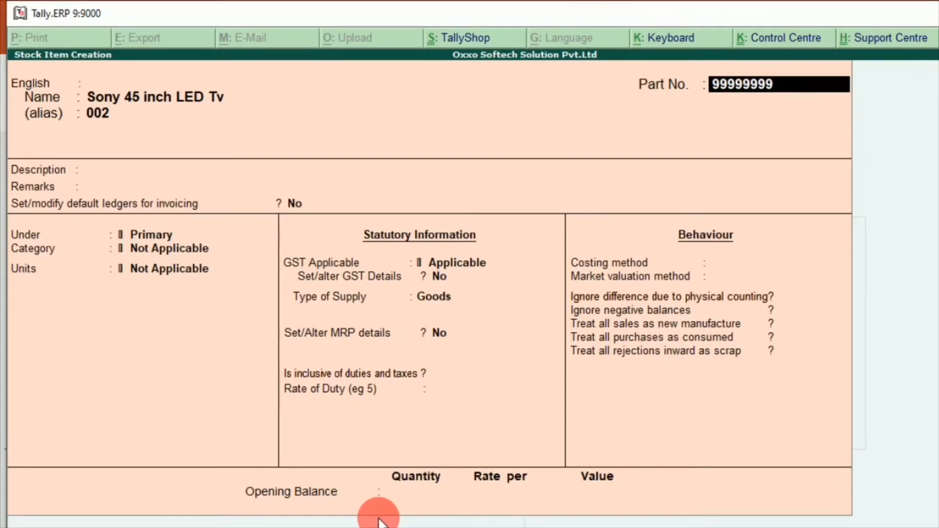
{"action": "key", "text": "Return"}
{"action": "key", "text": "Return"}
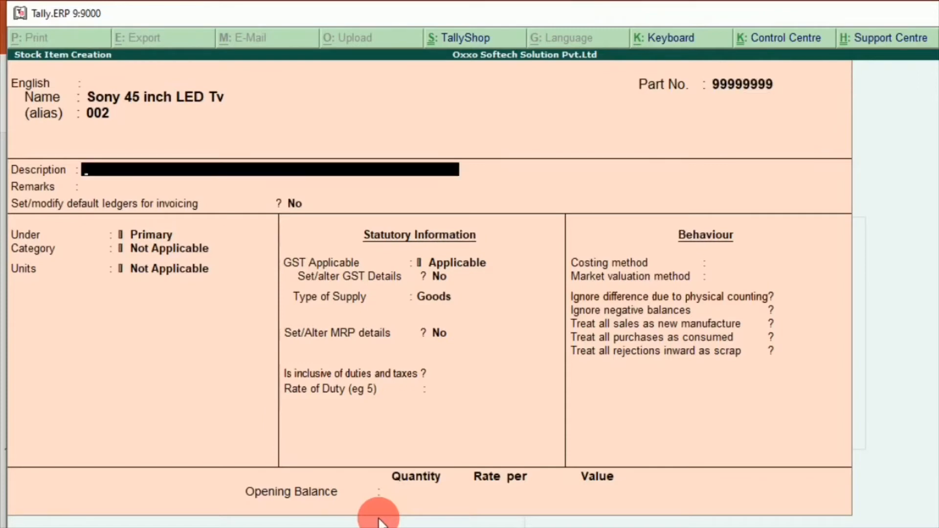
Enter the description Sony 45 inch led tv, leaving the remarks empty and the default ledgers option at No
{"action": "type", "text": "Sony 45 inch led t"}
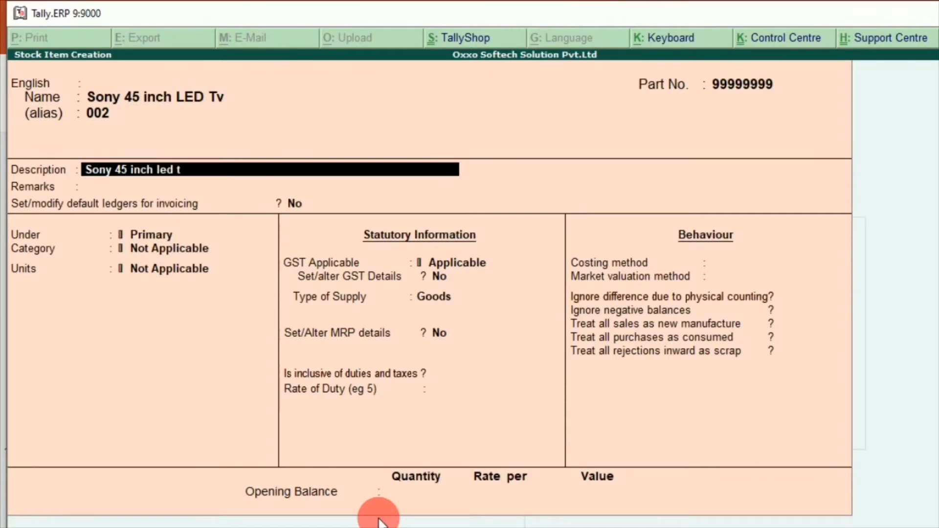
{"action": "type", "text": "v"}
{"action": "key", "text": "Return"}
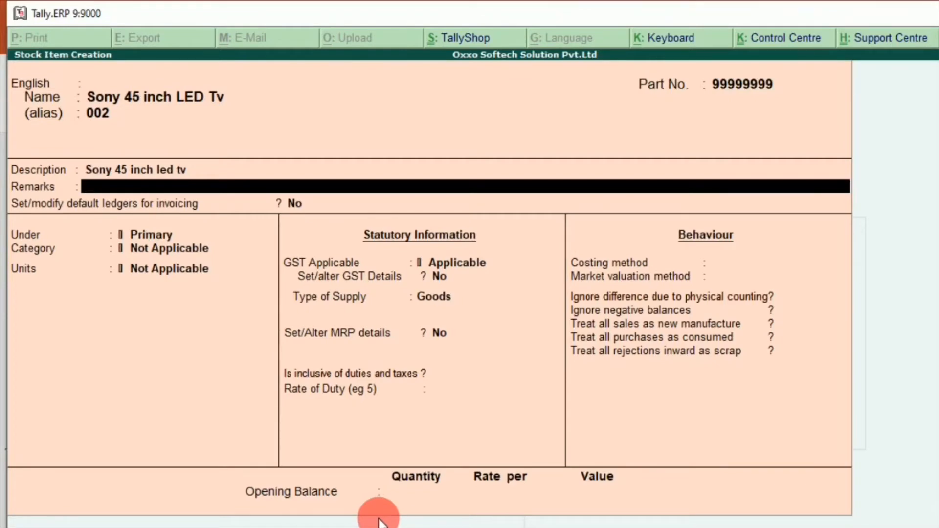
{"action": "key", "text": "BackSpace"}
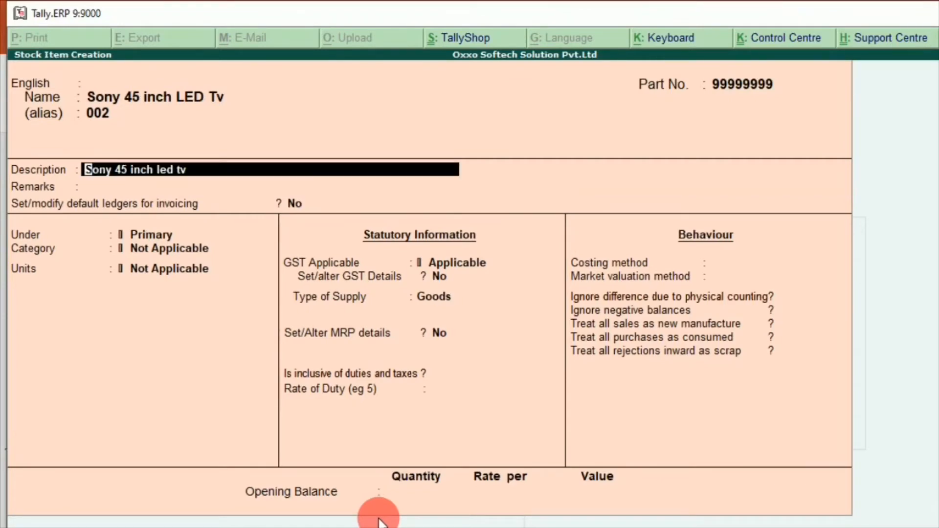
{"action": "key", "text": "Return"}
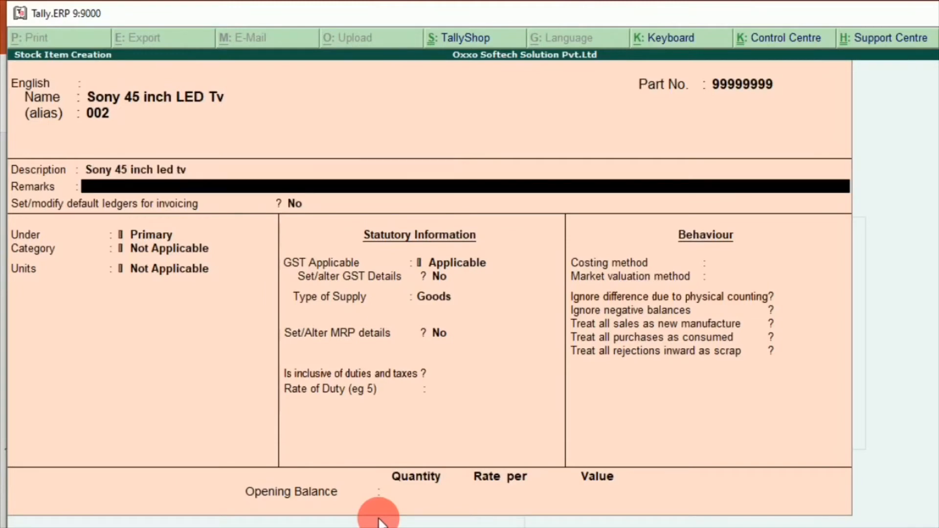
{"action": "key", "text": "Return"}
{"action": "key", "text": "Return"}
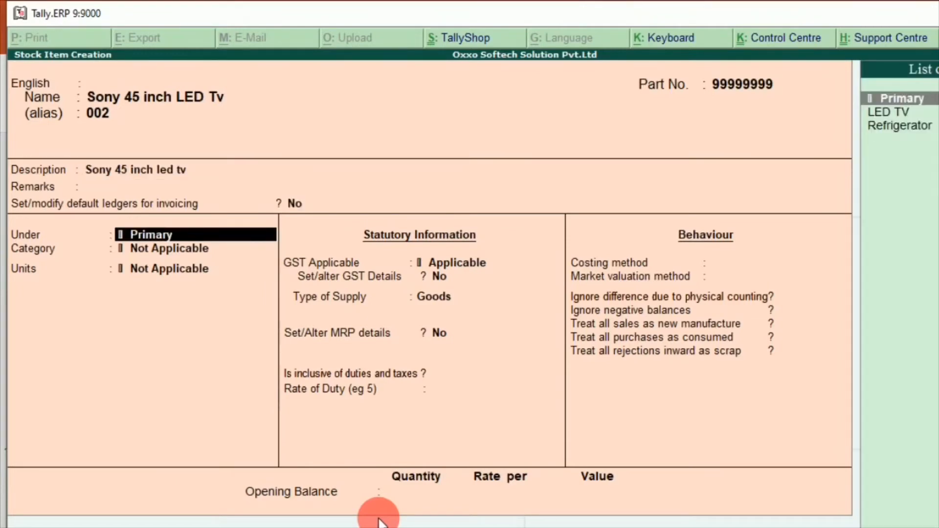
Place the item under the LED TV group and assign it the SONY category
{"action": "key", "text": "Down"}
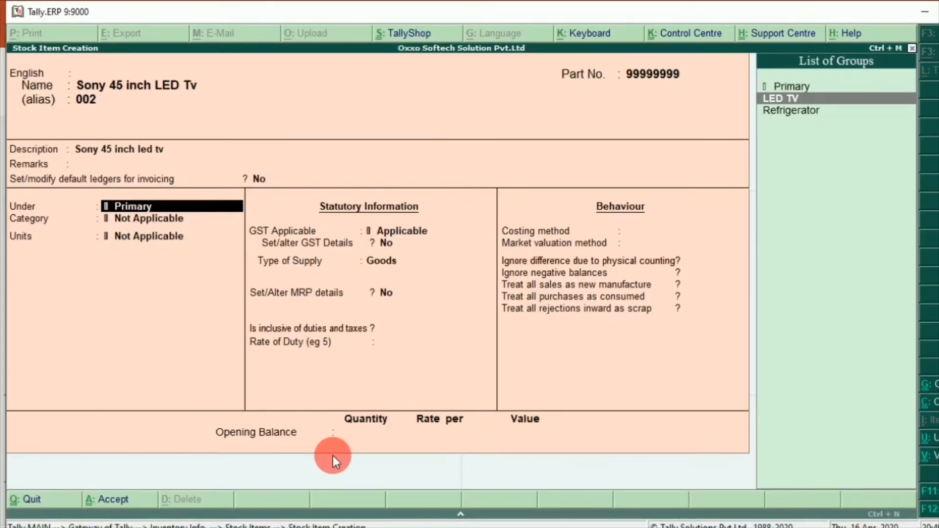
{"action": "key", "text": "Return"}
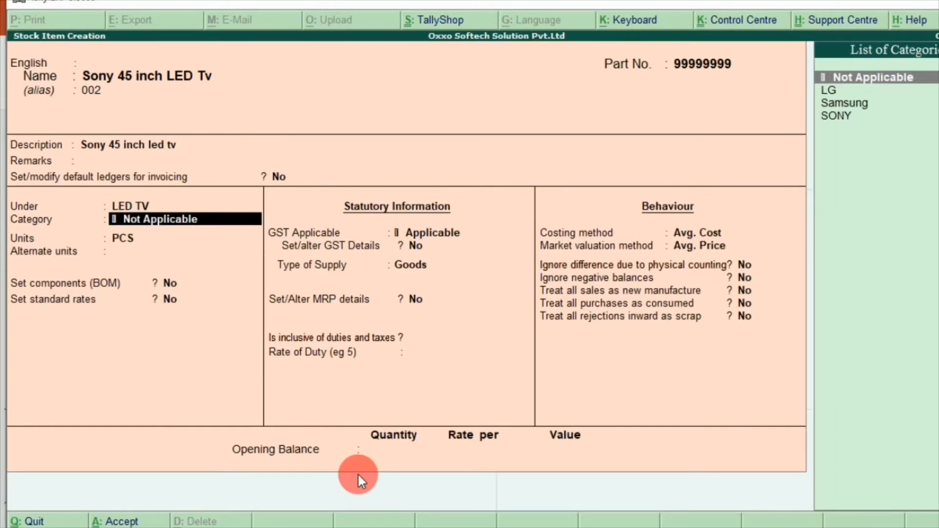
{"action": "key", "text": "Down"}
{"action": "key", "text": "Down"}
{"action": "key", "text": "Down"}
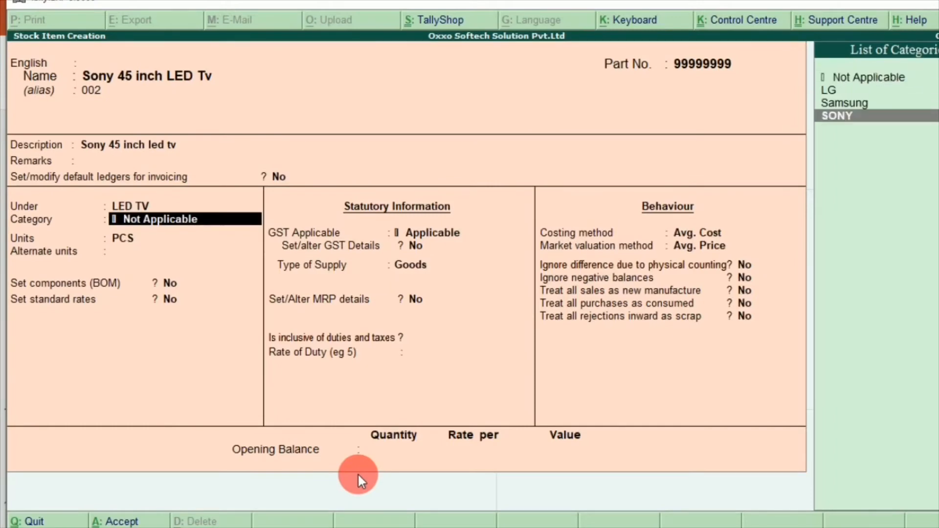
{"action": "key", "text": "Return"}
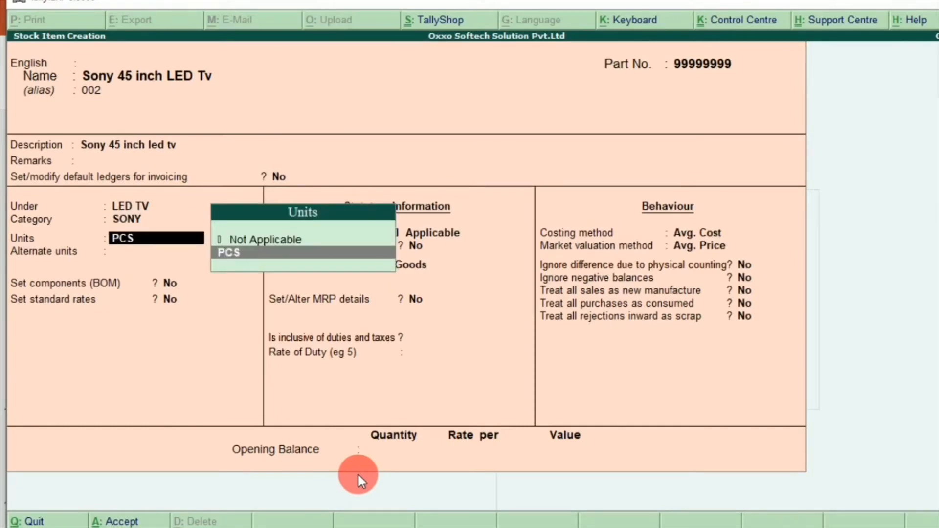
Accept PCS as the unit without an alternate unit, leaving components and standard rates at No
{"action": "key", "text": "Return"}
{"action": "key", "text": "Return"}
{"action": "key", "text": "Return"}
{"action": "key", "text": "Return"}
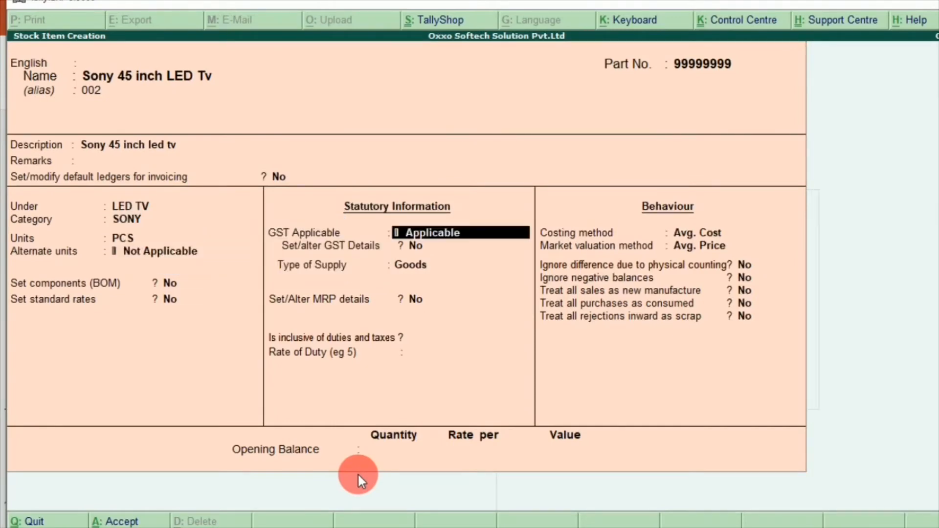
Keep GST applicable, enable its details and enter HSN/SAC 7878, leaving non-GST goods at No
{"action": "key", "text": "Return"}
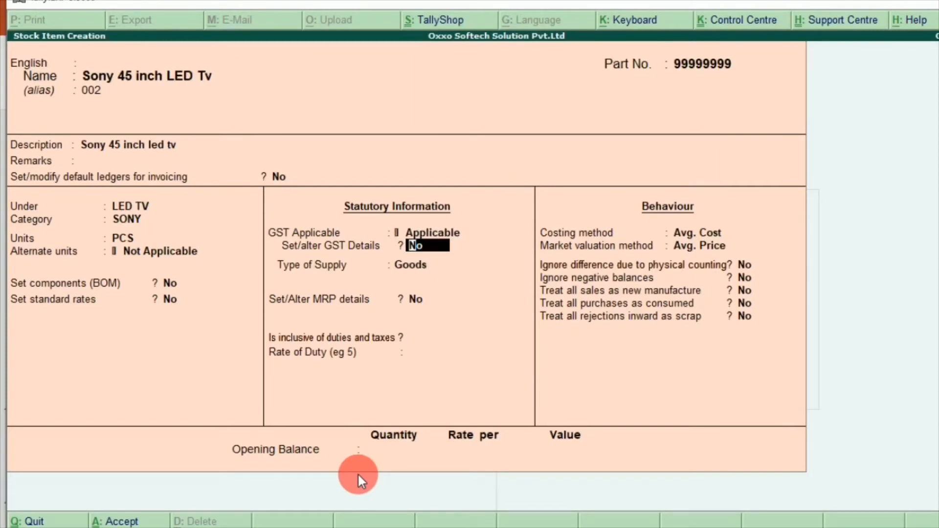
{"action": "key", "text": "y"}
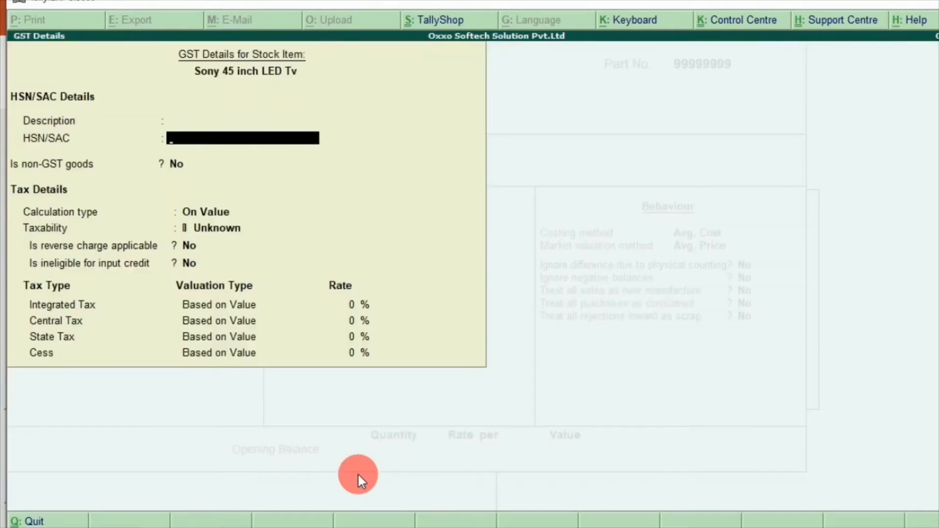
{"action": "type", "text": "7878"}
{"action": "key", "text": "Return"}
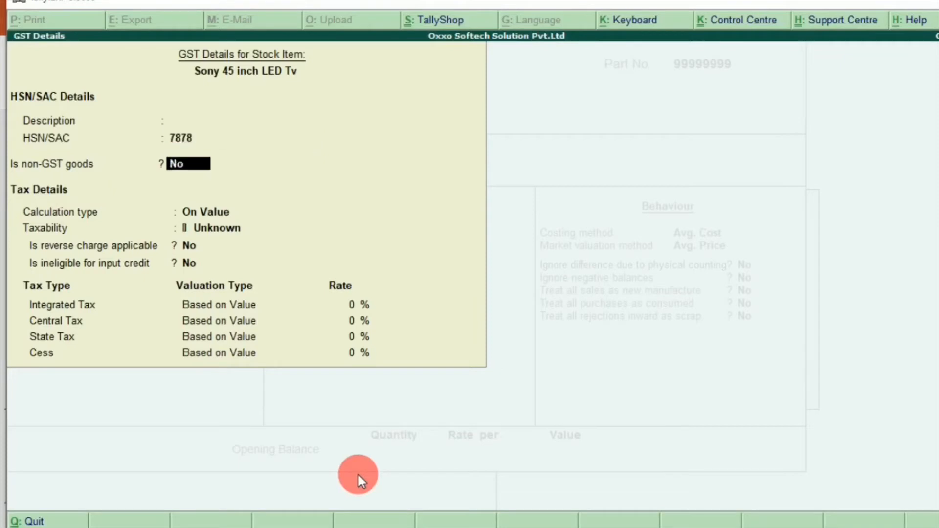
{"action": "key", "text": "Return"}
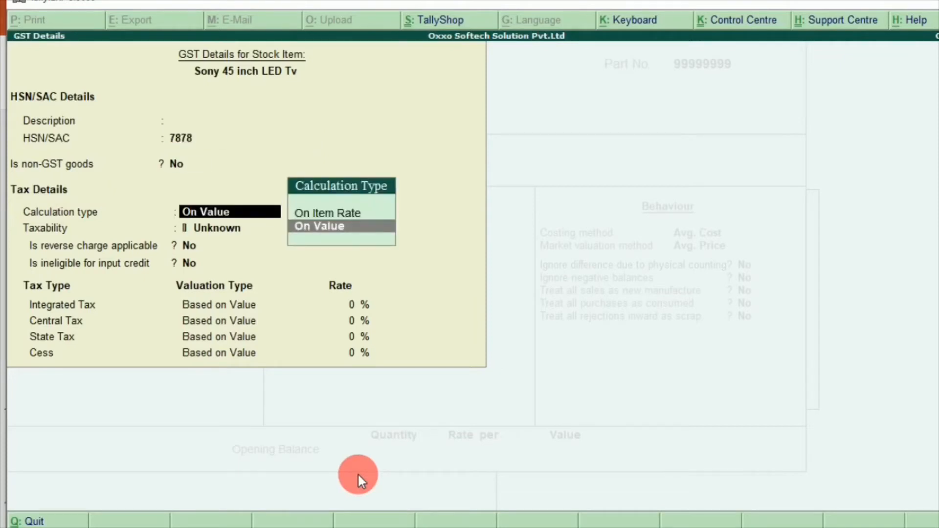
Keep the calculation type On Value and set taxability to Taxable, with reverse charge and input credit ineligibility at No
{"action": "key", "text": "Return"}
{"action": "key", "text": "Down"}
{"action": "key", "text": "Down"}
{"action": "key", "text": "Down"}
{"action": "key", "text": "Return"}
{"action": "key", "text": "Return"}
{"action": "key", "text": "Return"}
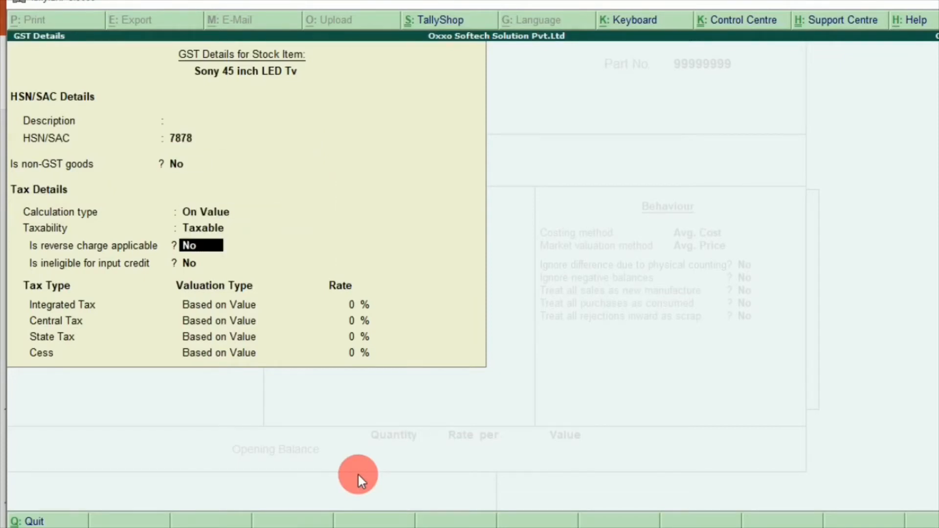
Set the integrated tax rate to 18 %, accept the remaining tax rates and keep the supply type as Goods
{"action": "type", "text": "18"}
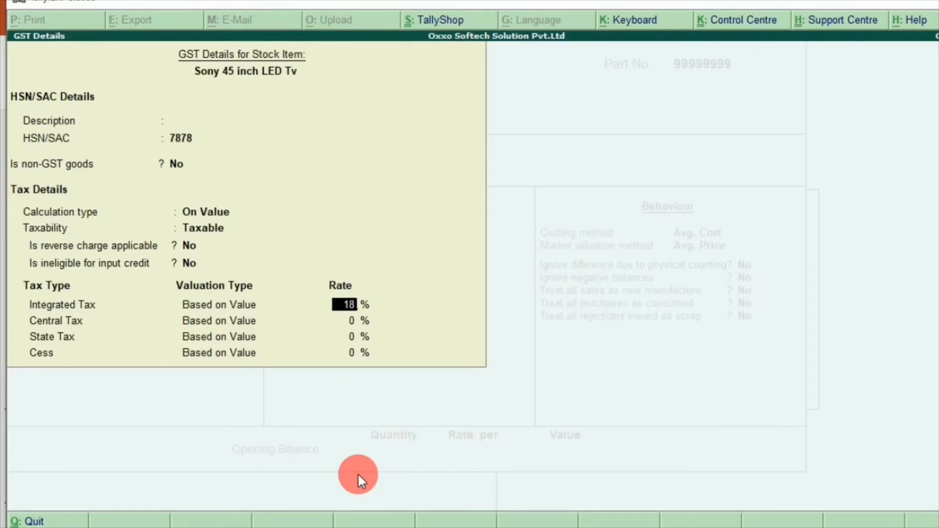
{"action": "key", "text": "Return"}
{"action": "key", "text": "Return"}
{"action": "key", "text": "Return"}
{"action": "key", "text": "Return"}
{"action": "key", "text": "Return"}
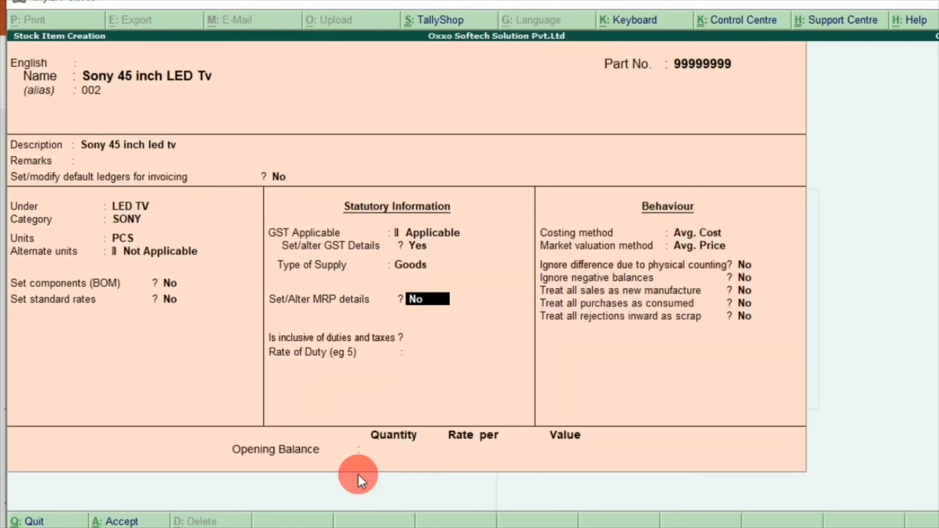
Leave MRP details and duty inclusion at No with duty rate 0, and keep the Avg. Cost and Avg. Price methods
{"action": "key", "text": "Return"}
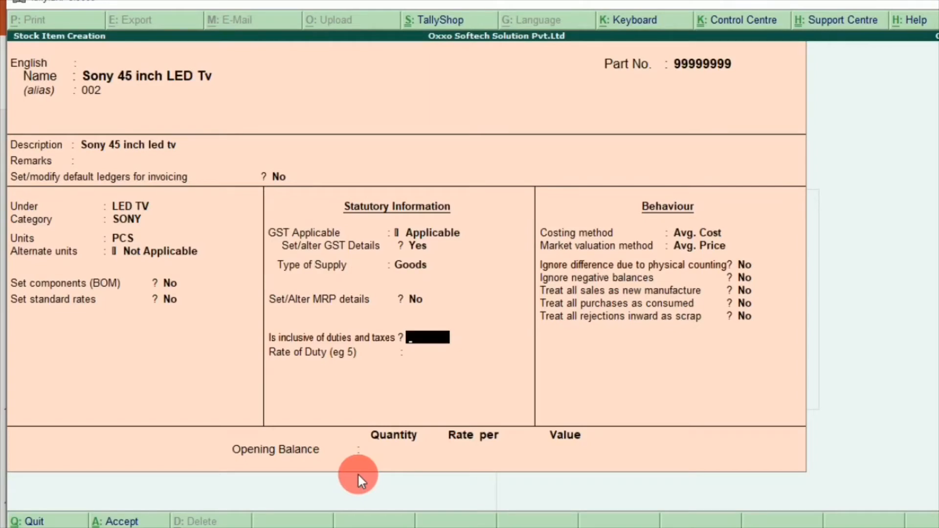
{"action": "key", "text": "Return"}
{"action": "key", "text": "Return"}
{"action": "key", "text": "Return"}
{"action": "key", "text": "Return"}
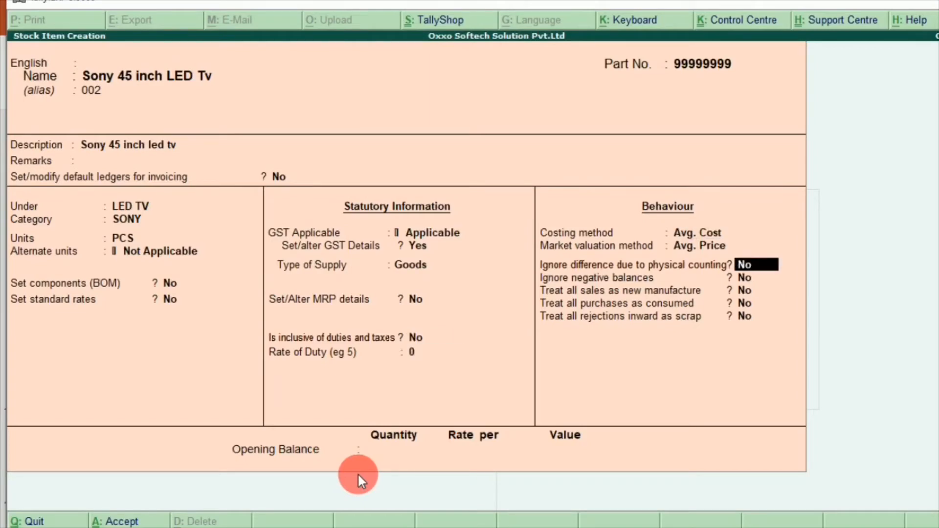
Keep all behaviour options at No and save the Sony 45 inch LED Tv item without an opening balance
{"action": "key", "text": "Return"}
{"action": "key", "text": "Return"}
{"action": "key", "text": "Return"}
{"action": "key", "text": "Return"}
{"action": "key", "text": "Return"}
{"action": "key", "text": "Return"}
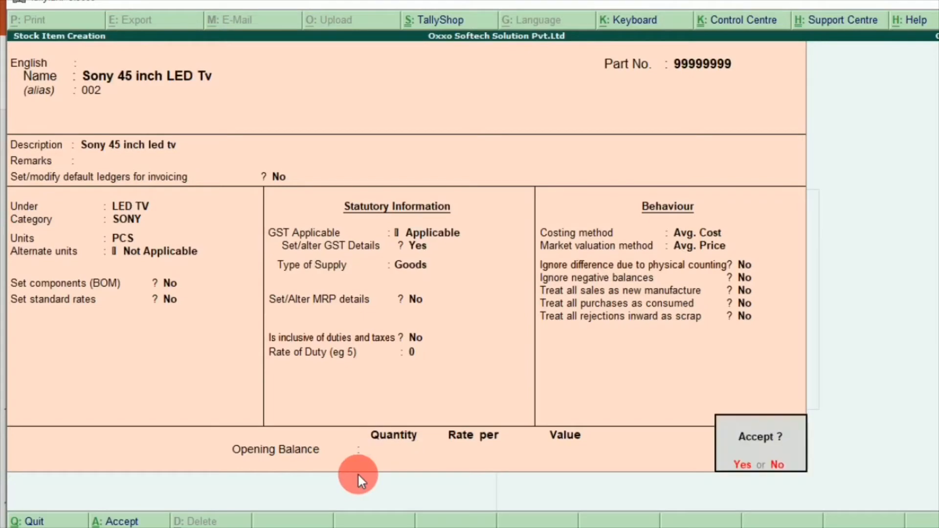
{"action": "key", "text": "Return"}
Name another new stock item Samsung 32 inch Led Tv and give it the alias 003
{"action": "type", "text": "Samsung"}
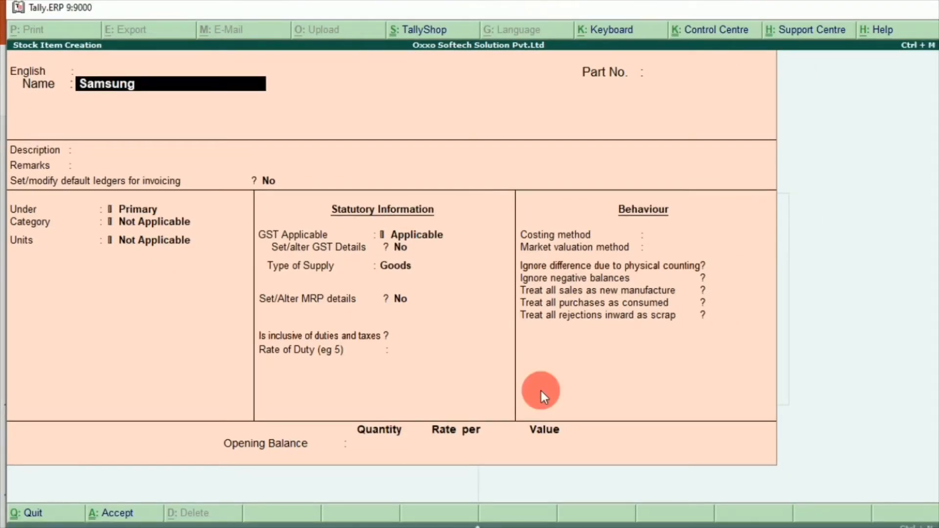
{"action": "type", "text": " 32 inch Led Tv"}
{"action": "key", "text": "Return"}
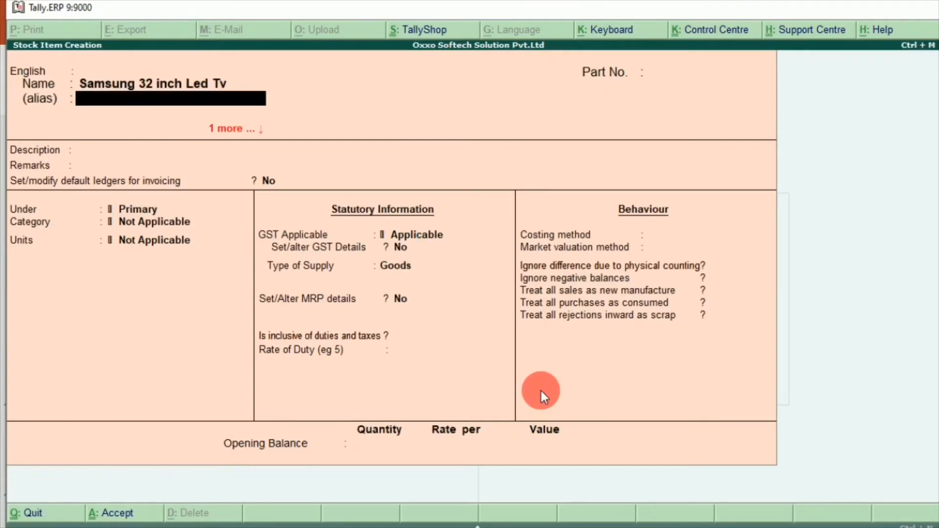
{"action": "type", "text": "003"}
{"action": "key", "text": "Return"}
{"action": "key", "text": "Return"}
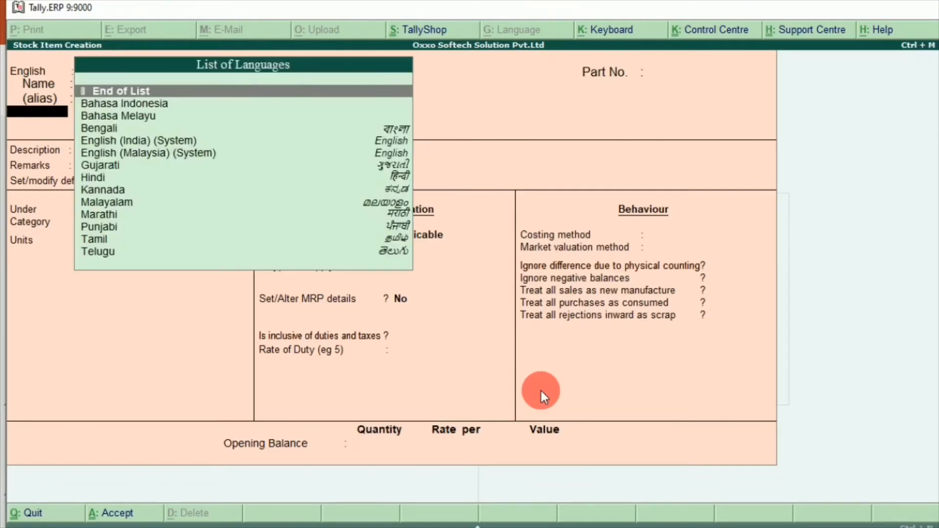
Give the Samsung 32 inch Led Tv item the description Samsung, leaving part number and remarks blank and default ledgers at No
{"action": "key", "text": "Return"}
{"action": "key", "text": "Return"}
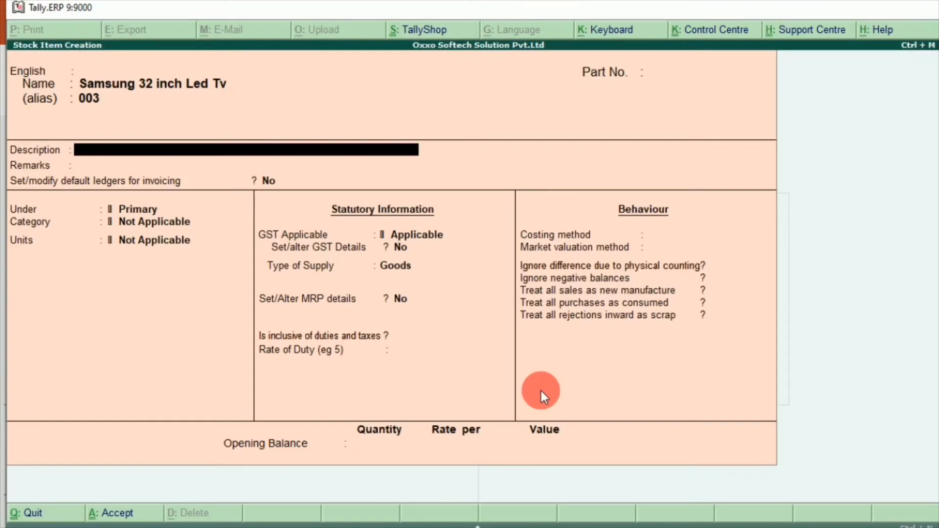
{"action": "type", "text": "Samsung"}
{"action": "key", "text": "Return"}
{"action": "key", "text": "Return"}
{"action": "key", "text": "Return"}
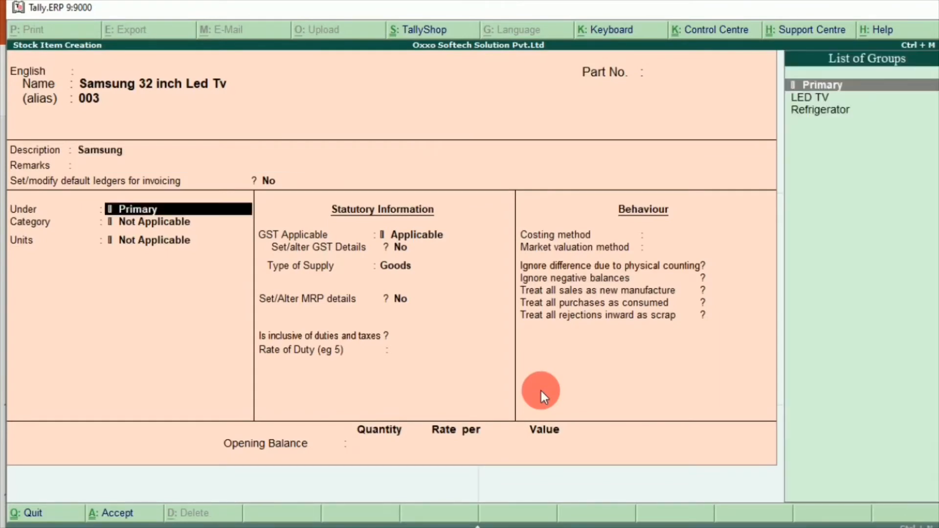
Place the Samsung 32 inch item under the LED TV group with category Samsung and unit PCS
{"action": "key", "text": "Return"}
{"action": "key", "text": "BackSpace"}
{"action": "key", "text": "Down"}
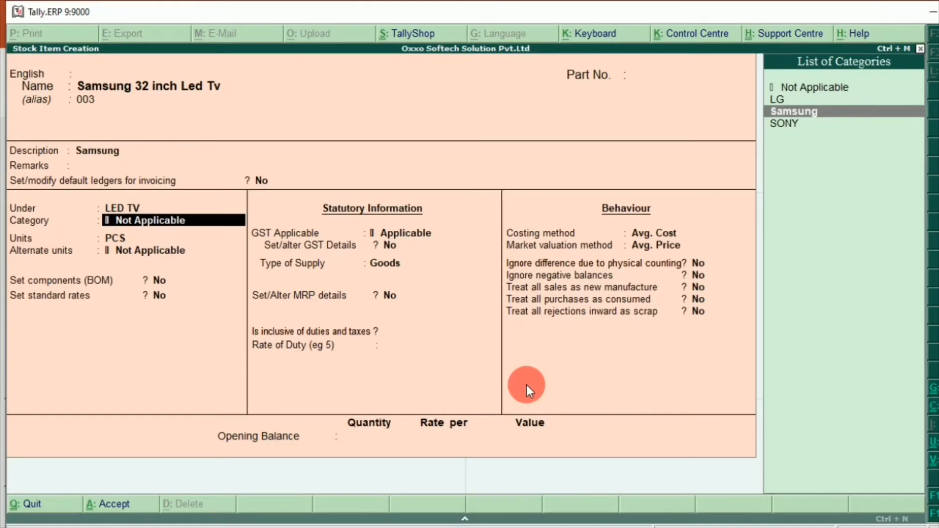
{"action": "key", "text": "Return"}
{"action": "key", "text": "Return"}
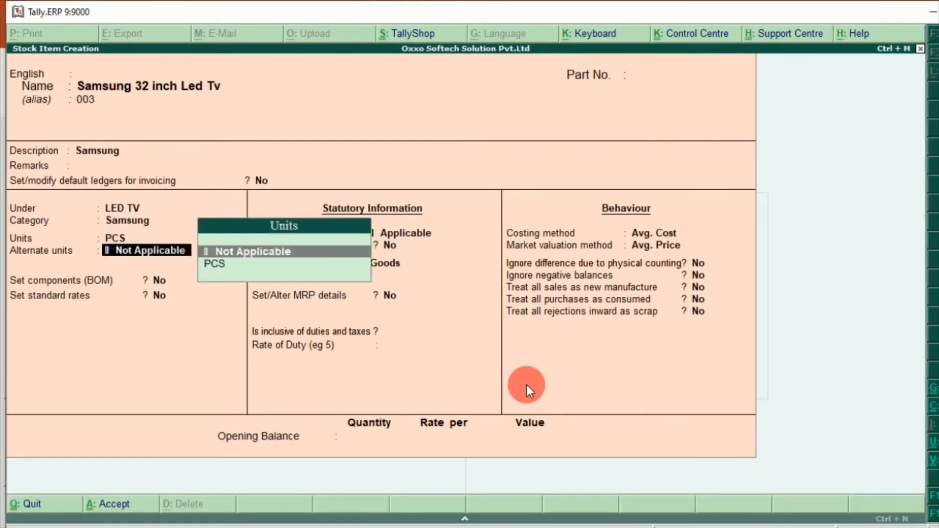
Leave alternate units Not Applicable and components and standard rates at No, and set the 32 inch item's GST details to Yes
{"action": "key", "text": "Return"}
{"action": "key", "text": "Return"}
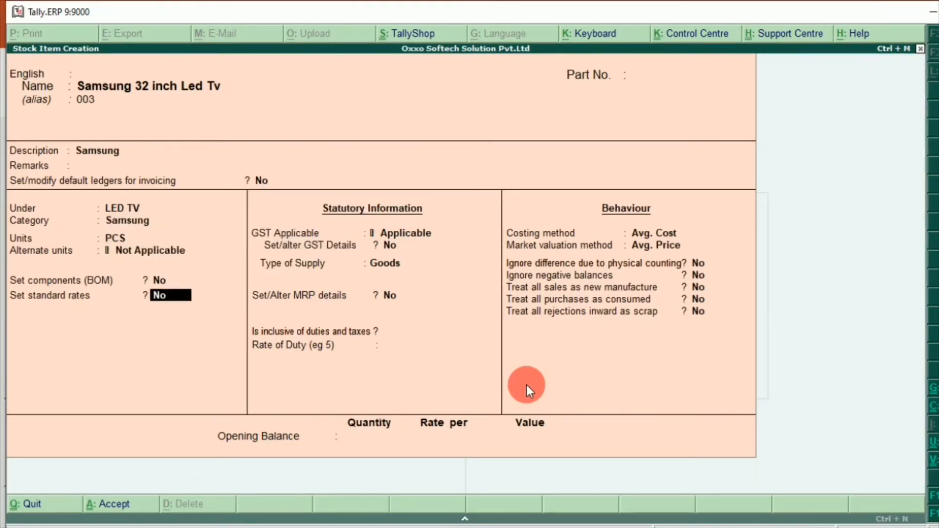
{"action": "key", "text": "Return"}
{"action": "key", "text": "Return"}
{"action": "type", "text": "y"}
{"action": "key", "text": "Return"}
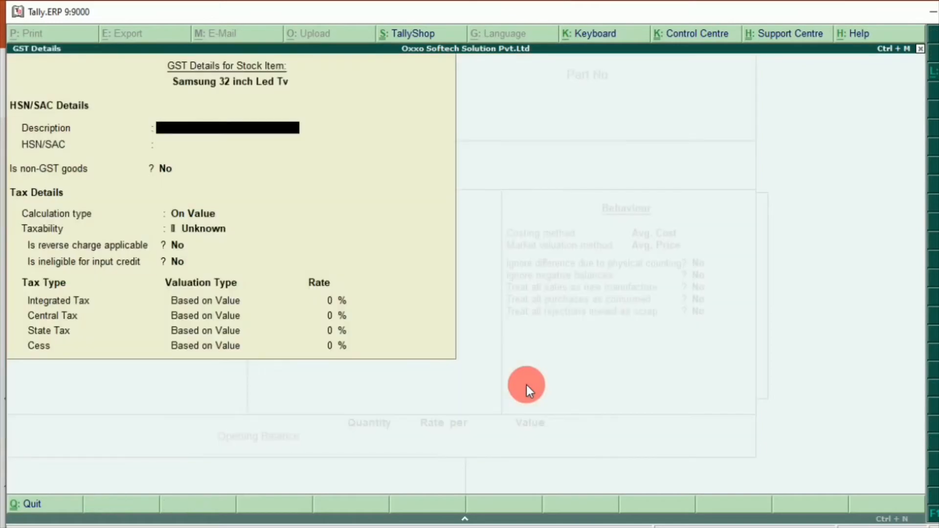
Enter HSN/SAC 89789 for the Samsung 32 inch item, keep calculation On Value and set its taxability to Taxable
{"action": "key", "text": "Return"}
{"action": "type", "text": "89789"}
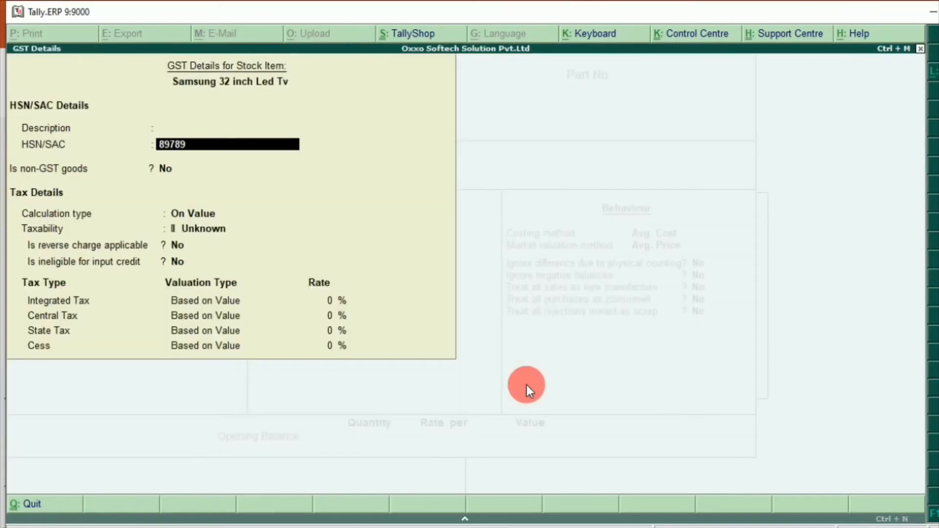
{"action": "key", "text": "Return"}
{"action": "key", "text": "Return"}
{"action": "key", "text": "Return"}
{"action": "key", "text": "Down"}
{"action": "key", "text": "Down"}
{"action": "key", "text": "Down"}
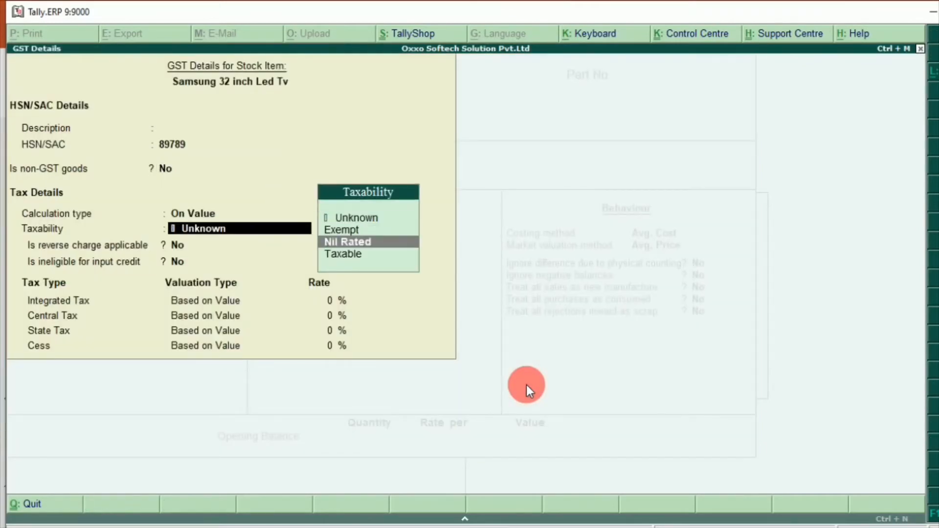
{"action": "key", "text": "Return"}
{"action": "key", "text": "Return"}
{"action": "key", "text": "Return"}
Set the 32 inch item's integrated tax rate to 18 % and accept the central, state and cess rates
{"action": "type", "text": "18"}
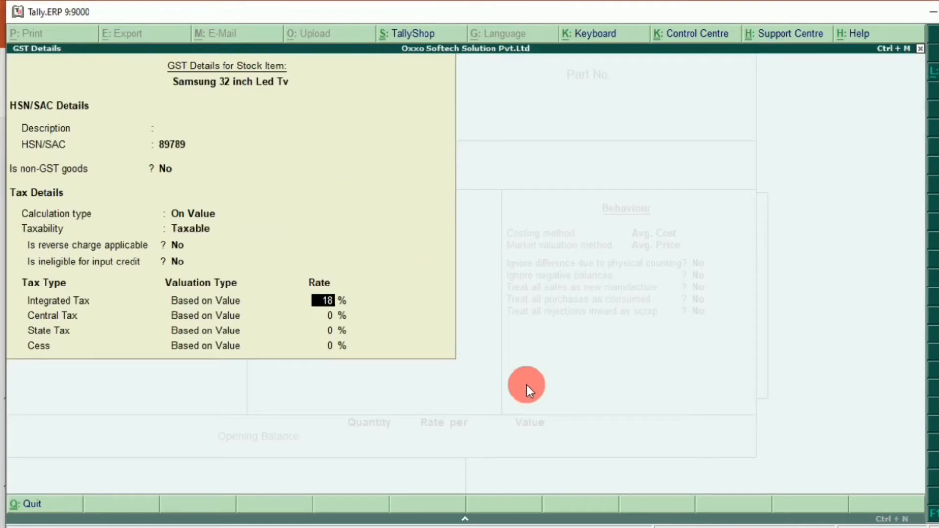
{"action": "key", "text": "Return"}
{"action": "key", "text": "Return"}
{"action": "key", "text": "Return"}
{"action": "key", "text": "Return"}
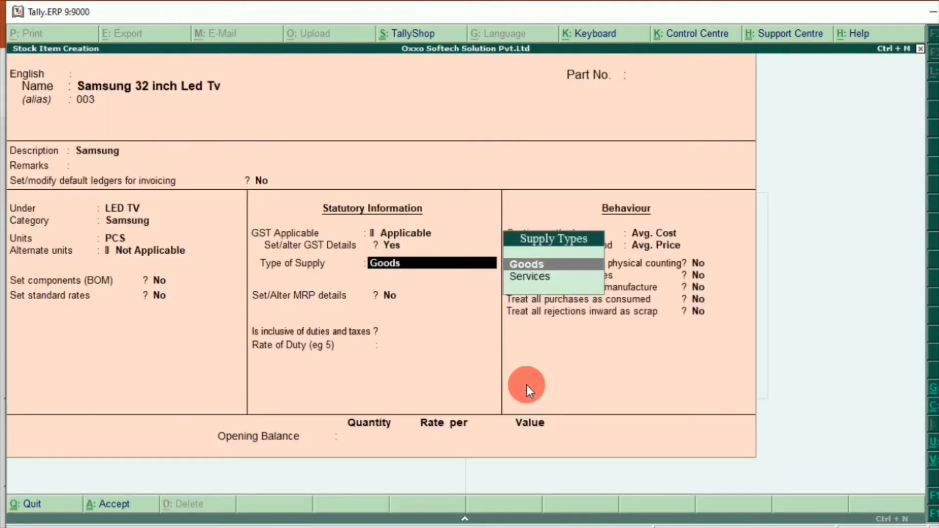
Keep supply type Goods, MRP details No, duty rate 0 and the Avg. Cost and Avg. Price methods, and save the 32 inch item
{"action": "key", "text": "Return"}
{"action": "key", "text": "Return"}
{"action": "key", "text": "Return"}
{"action": "key", "text": "Return"}
{"action": "key", "text": "Return"}
{"action": "key", "text": "Return"}
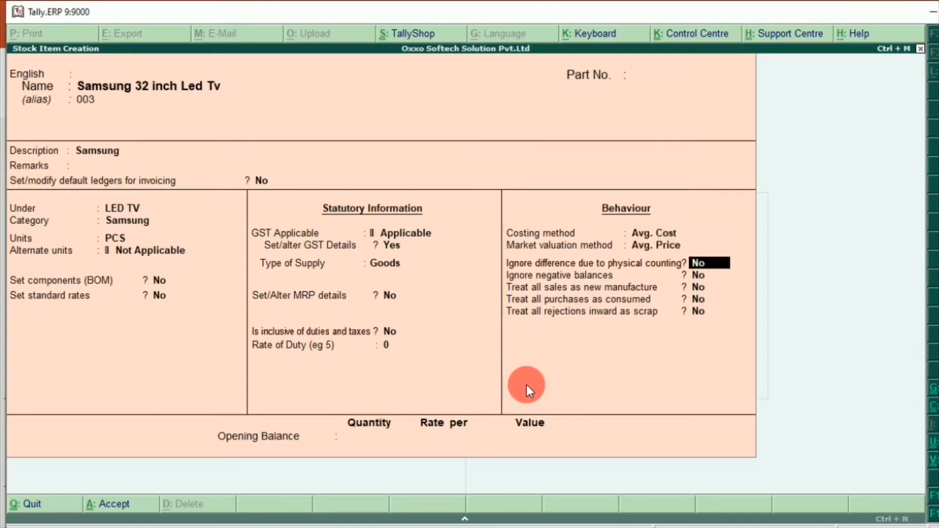
{"action": "key", "text": "ctrl+a"}
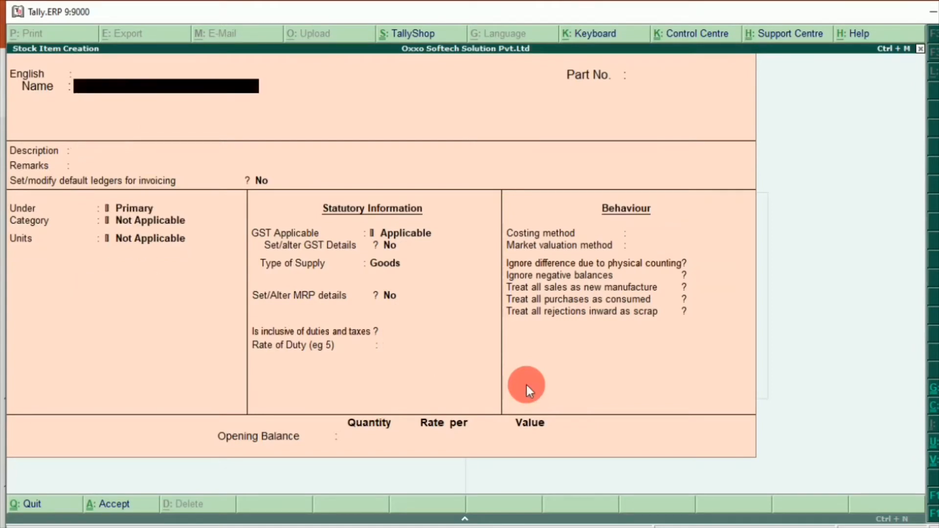
Name a new stock item Samsung 45 inch Led Tv and give it the alias 004
{"action": "type", "text": "Samsung"}
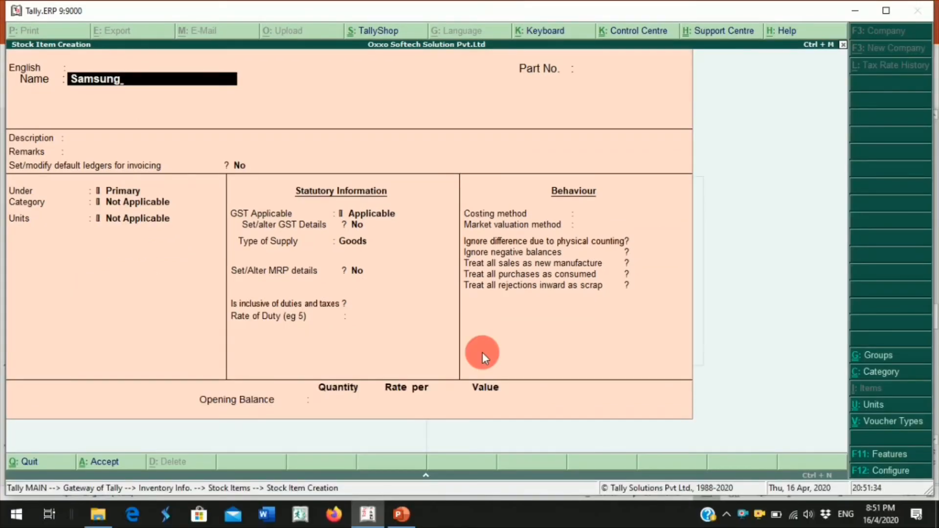
{"action": "type", "text": " 3"}
{"action": "key", "text": "BackSpace"}
{"action": "type", "text": "45 inch Led Tv"}
{"action": "key", "text": "Return"}
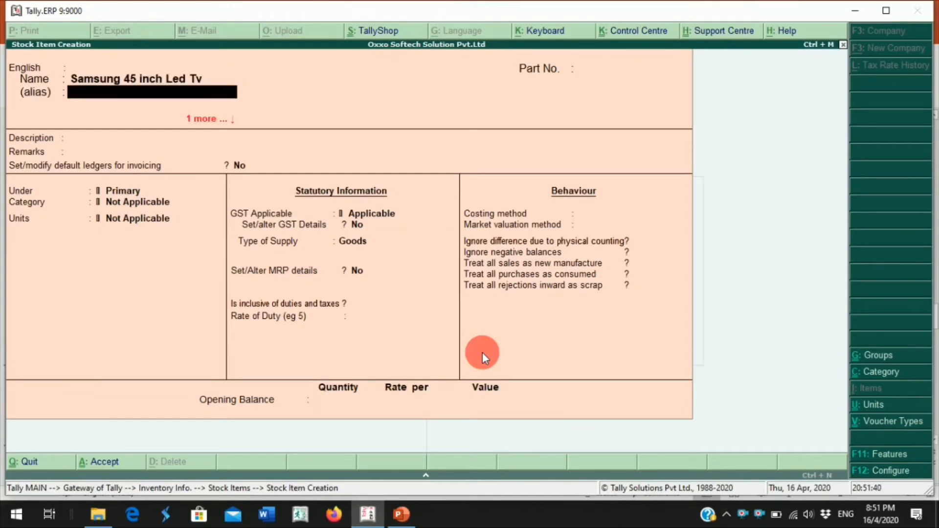
{"action": "type", "text": "004"}
{"action": "key", "text": "Return"}
Leave the 45 inch item's part number, description and remarks blank and keep default ledgers for invoicing at No
{"action": "key", "text": "Return"}
{"action": "key", "text": "Return"}
{"action": "key", "text": "Return"}
{"action": "key", "text": "Return"}
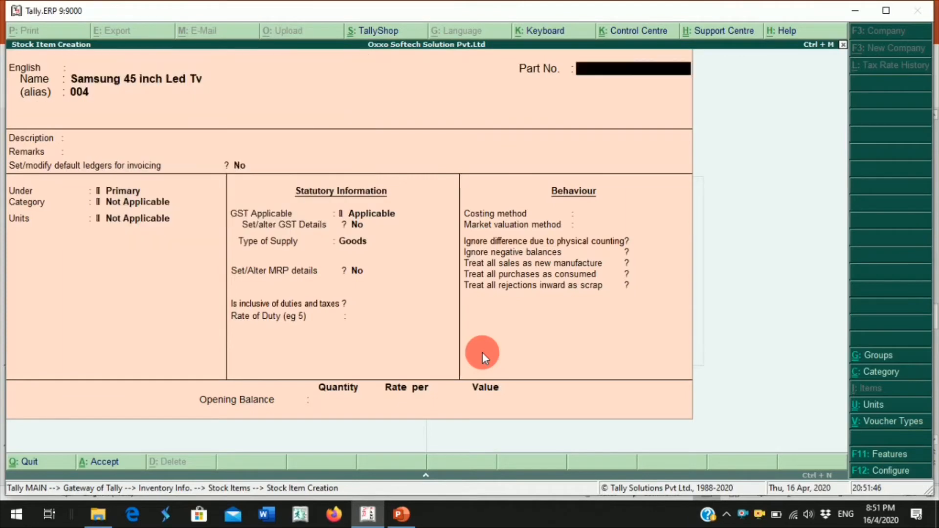
{"action": "key", "text": "Return"}
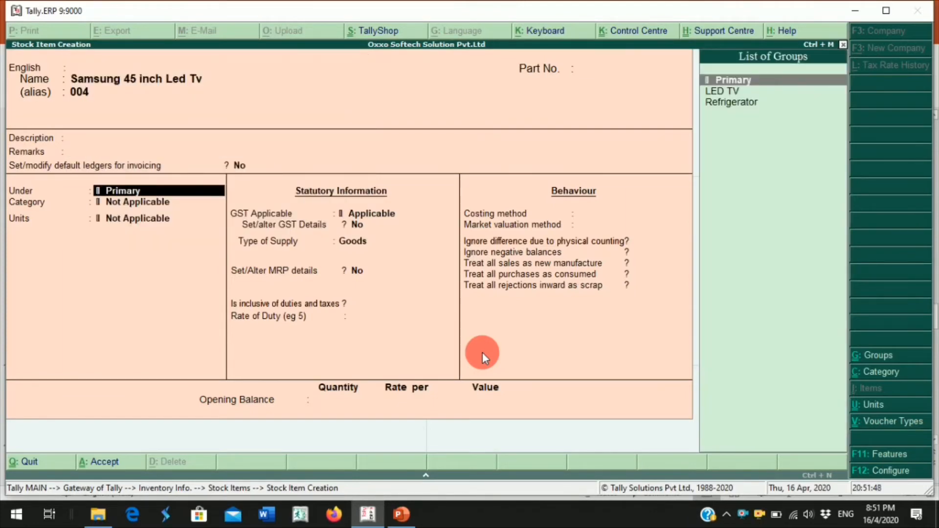
Place the Samsung 45 inch item under the LED TV group with category Samsung and unit PCS
{"action": "key", "text": "Down"}
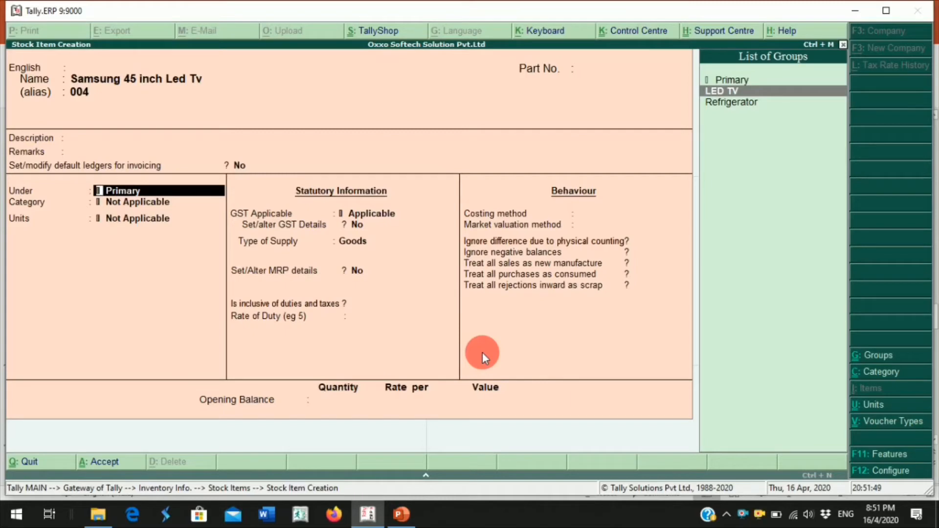
{"action": "key", "text": "Return"}
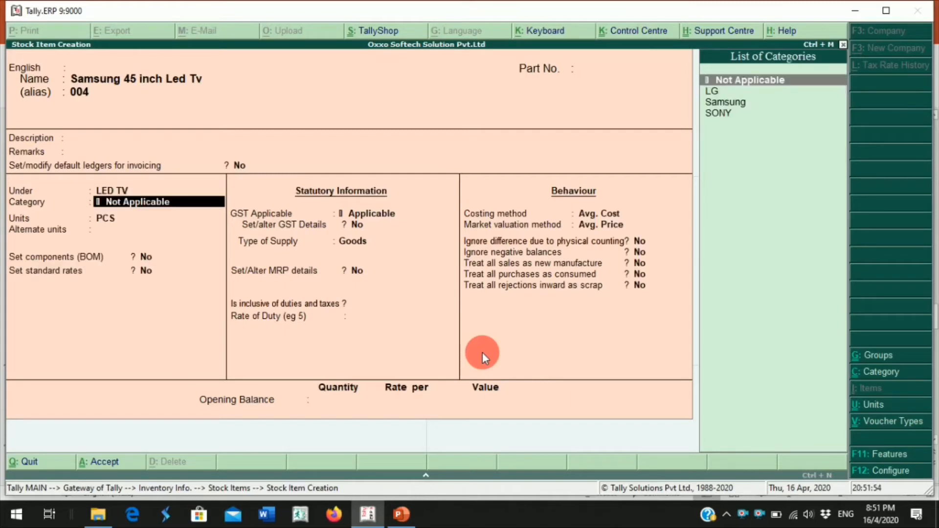
{"action": "key", "text": "Down"}
{"action": "key", "text": "Down"}
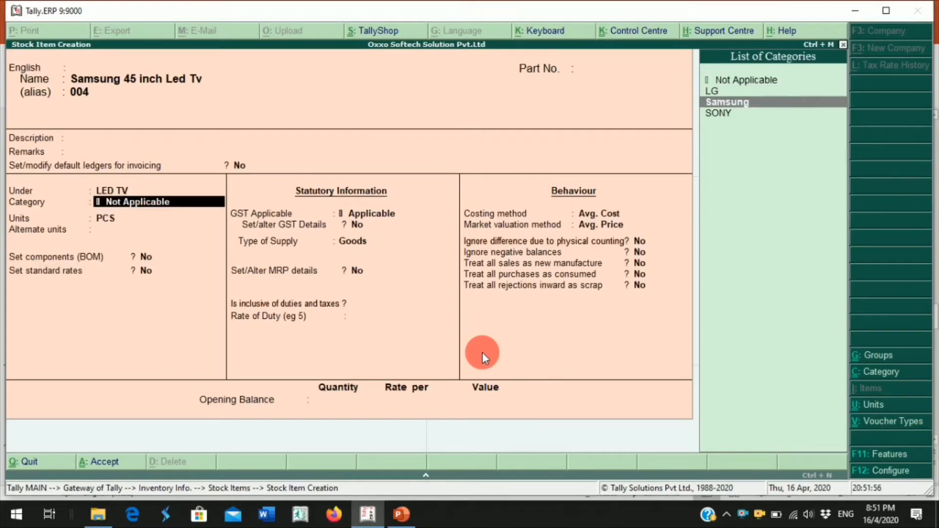
{"action": "key", "text": "Return"}
{"action": "key", "text": "Return"}
Leave alternate units Not Applicable and components and standard rates at No, and set the 45 inch item's GST details to Yes
{"action": "key", "text": "Return"}
{"action": "key", "text": "Return"}
{"action": "key", "text": "Return"}
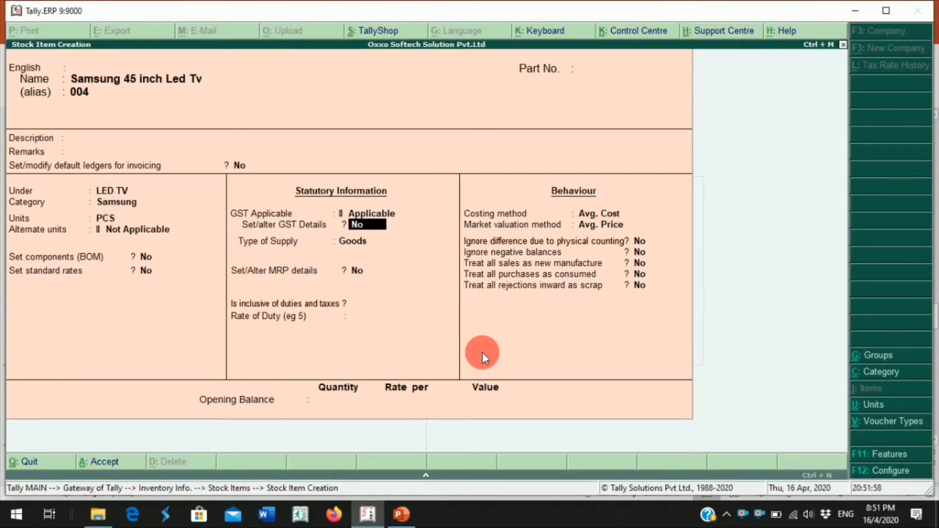
{"action": "key", "text": "y"}
{"action": "key", "text": "Return"}
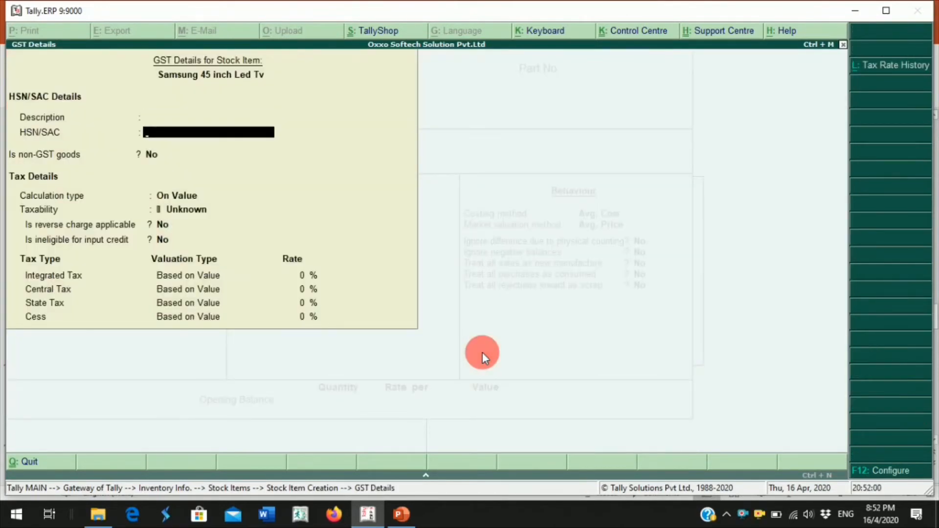
Enter HSN/SAC 7688 for the Samsung 45 inch item and set taxability to Taxable, keeping reverse charge and input credit ineligibility at No
{"action": "type", "text": "7688"}
{"action": "key", "text": "Return"}
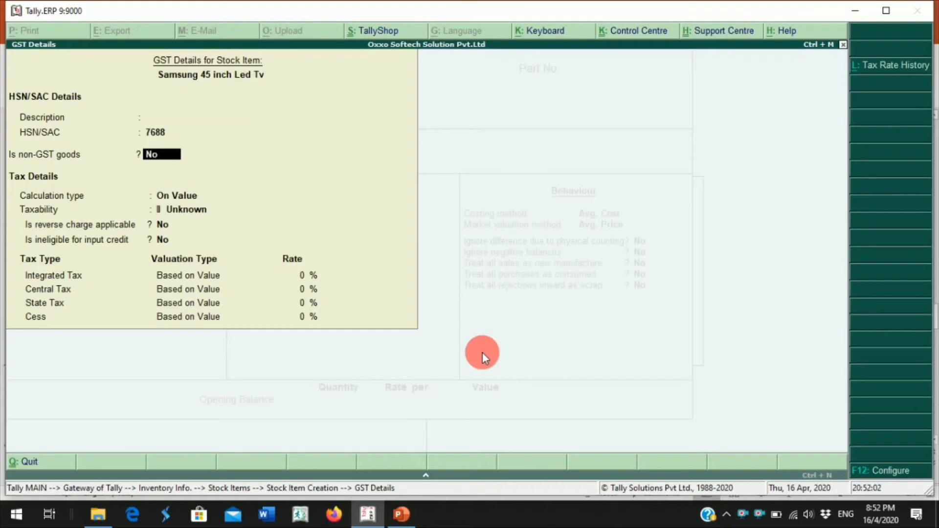
{"action": "key", "text": "Return"}
{"action": "key", "text": "Return"}
{"action": "key", "text": "Down"}
{"action": "key", "text": "Down"}
{"action": "key", "text": "Down"}
{"action": "key", "text": "Return"}
{"action": "key", "text": "Return"}
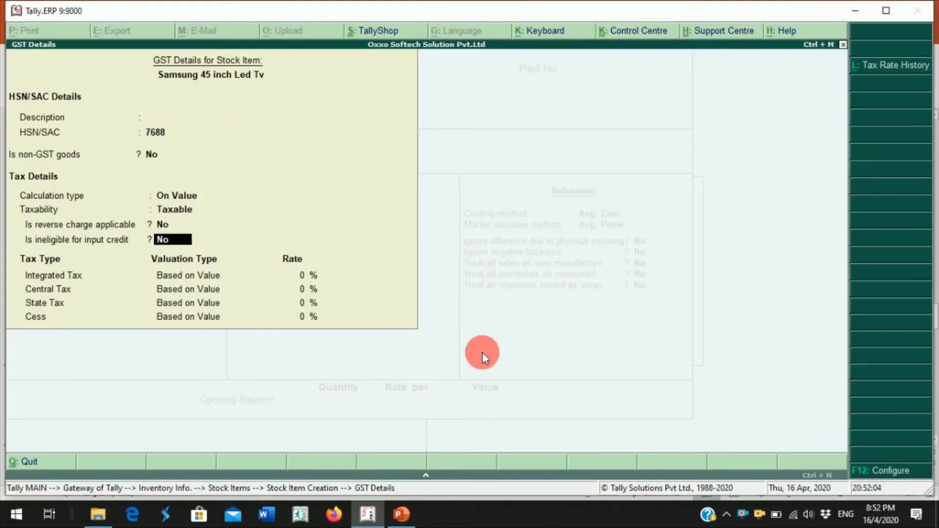
{"action": "key", "text": "Return"}
Set the 45 inch item's integrated tax rate to 18 % and accept the central, state and cess rates
{"action": "type", "text": "18"}
{"action": "key", "text": "Return"}
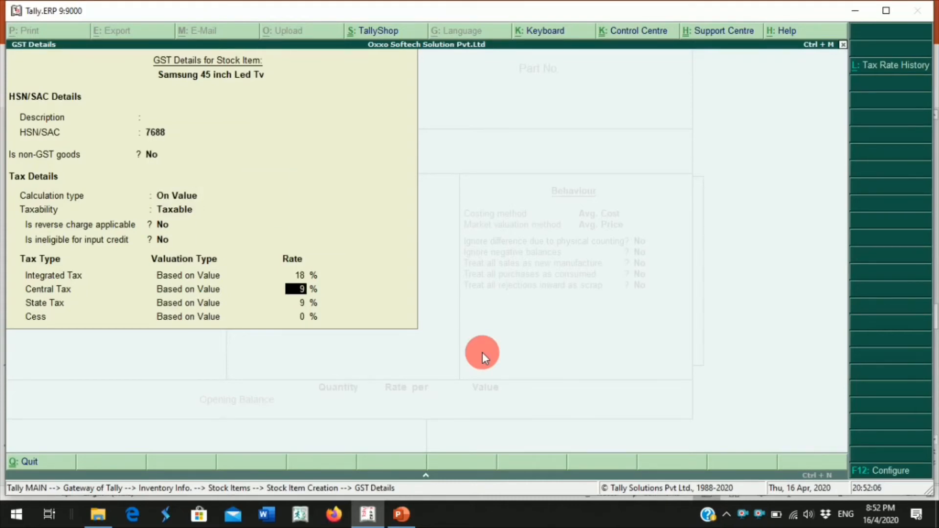
{"action": "key", "text": "Return"}
{"action": "key", "text": "Return"}
{"action": "key", "text": "Return"}
Keep supply type Goods, MRP details and duty inclusion No and duty rate 0, and save the Samsung 45 inch item
{"action": "key", "text": "Return"}
{"action": "key", "text": "Return"}
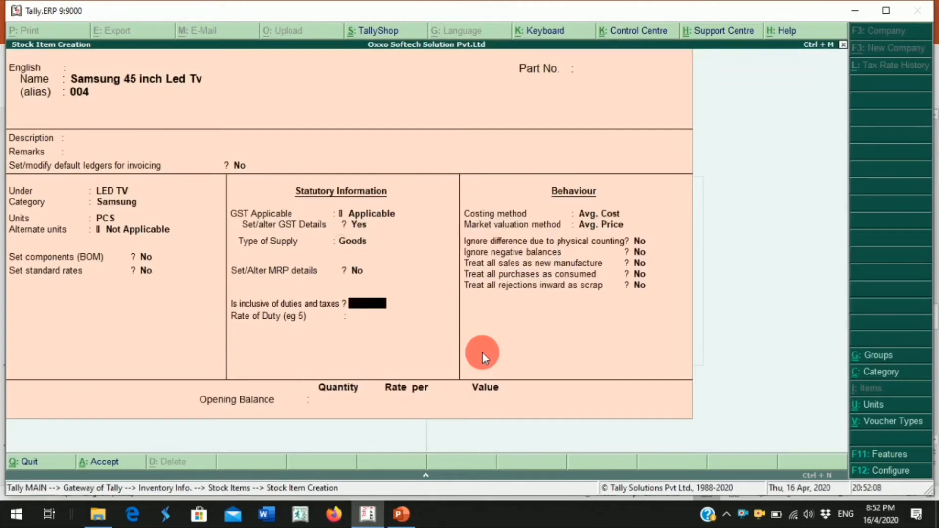
{"action": "key", "text": "Return"}
{"action": "key", "text": "Return"}
{"action": "key", "text": "Return"}
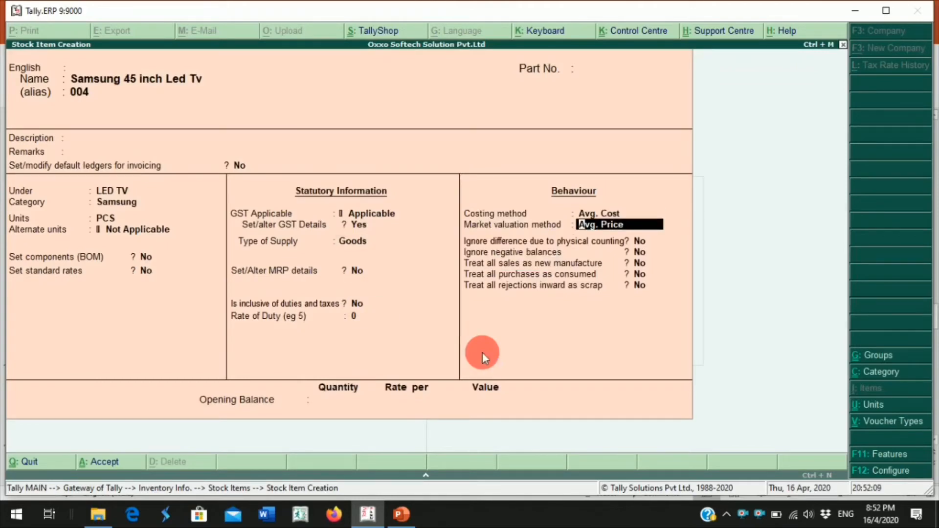
{"action": "key", "text": "ctrl+a"}
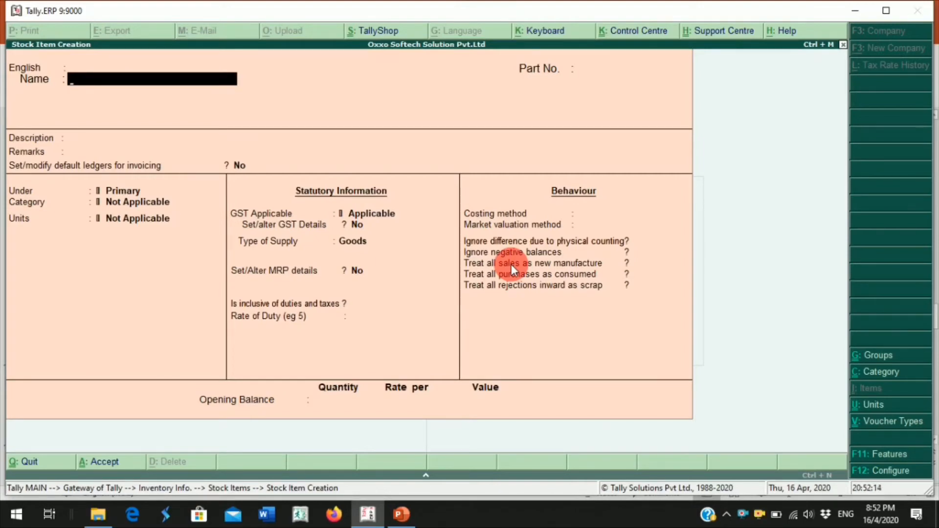
Name a new stock item Samsung 190 ltr Refrigerator and give it the alias 005
{"action": "type", "text": "Samsung  190 ltr Refrigerator"}
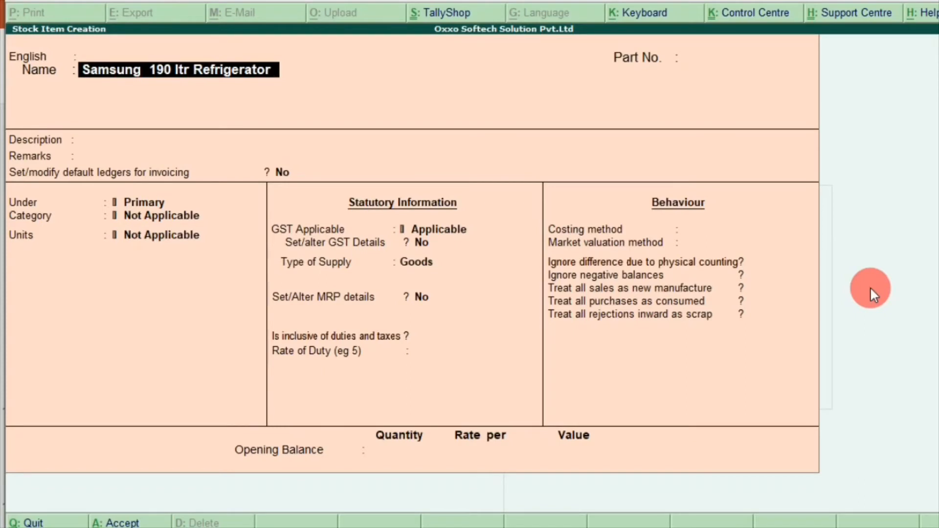
{"action": "key", "text": "Return"}
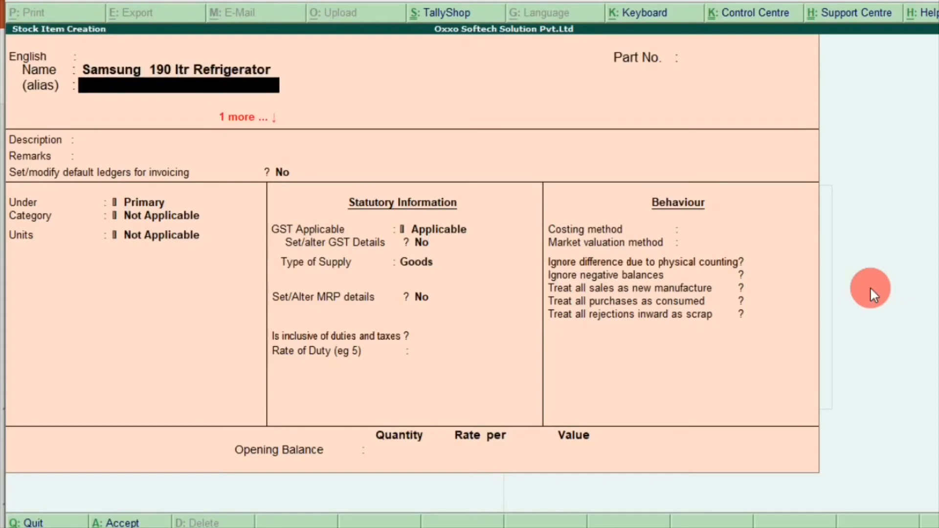
{"action": "type", "text": "005"}
{"action": "key", "text": "Return"}
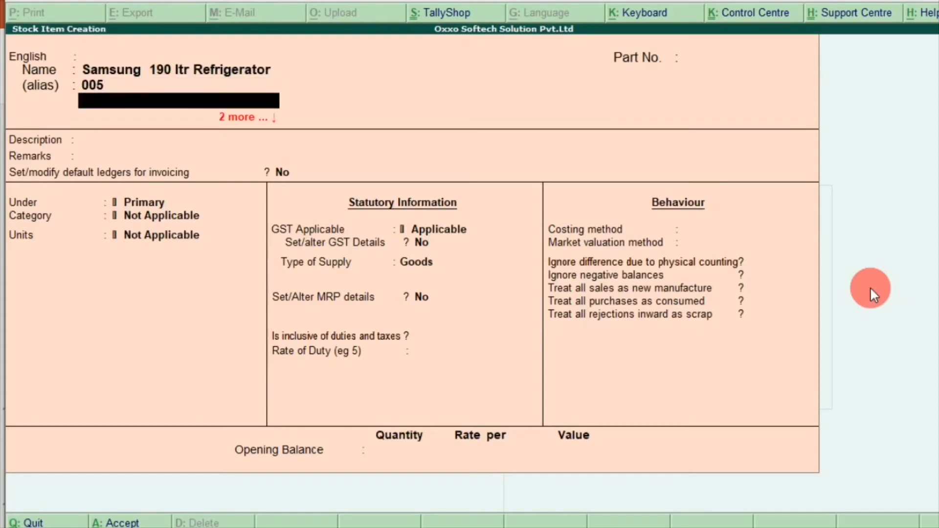
Leave the refrigerator item's part number, description and remarks blank and keep default ledgers for invoicing at No
{"action": "key", "text": "Return"}
{"action": "key", "text": "Return"}
{"action": "key", "text": "Return"}
{"action": "key", "text": "Return"}
{"action": "key", "text": "Return"}
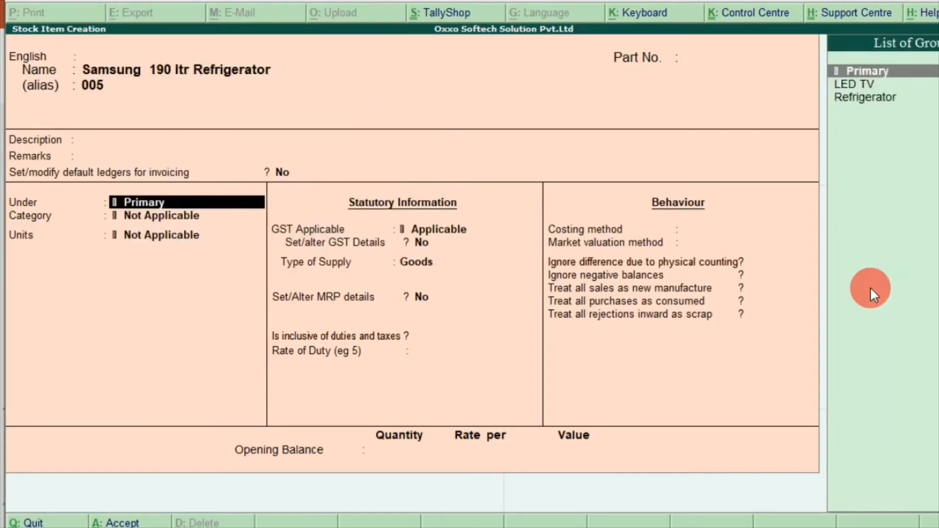
Put the Samsung 190 ltr Refrigerator under the Refrigerator group with category Samsung and unit PCS
{"action": "key", "text": "Down"}
{"action": "key", "text": "Down"}
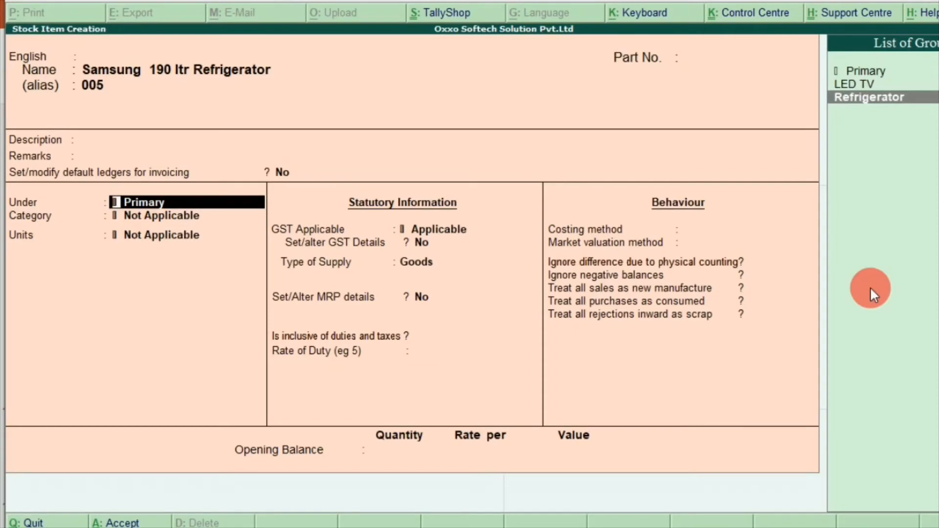
{"action": "key", "text": "Return"}
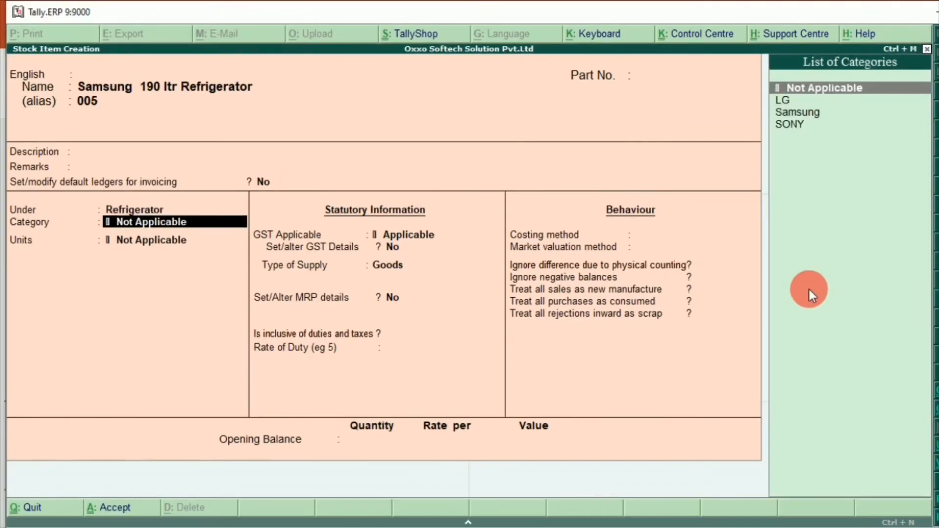
{"action": "key", "text": "Down"}
{"action": "key", "text": "Down"}
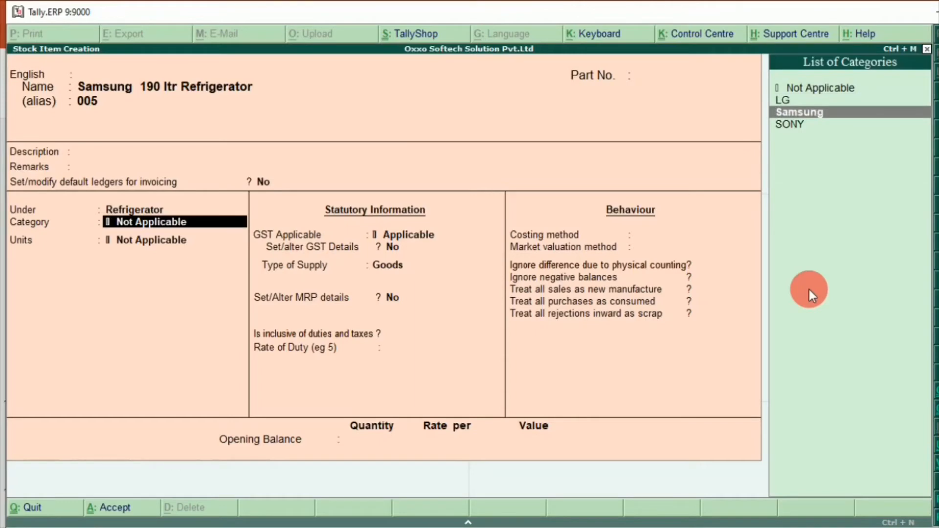
{"action": "key", "text": "Return"}
{"action": "key", "text": "Down"}
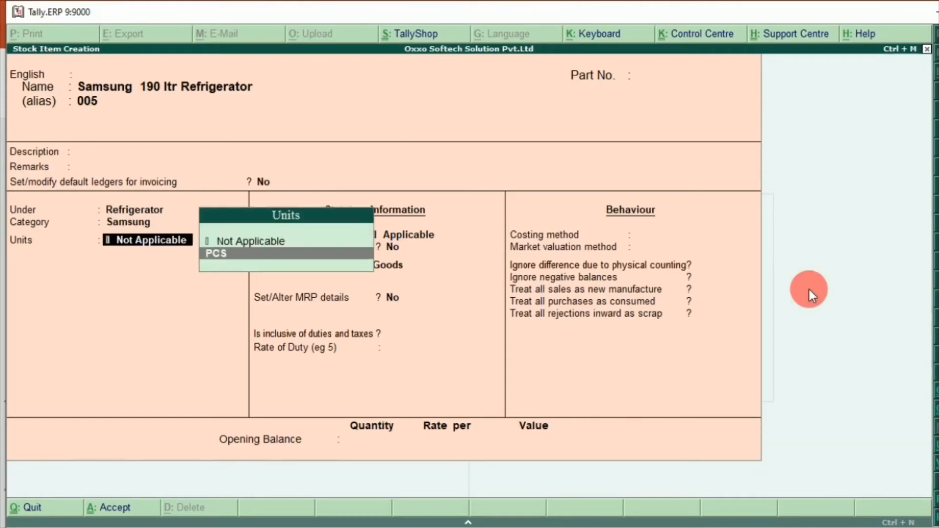
{"action": "key", "text": "Return"}
Keep alternate units Not Applicable and components and standard rates at No, and enable GST details for the Samsung 190 ltr item
{"action": "key", "text": "Return"}
{"action": "key", "text": "Return"}
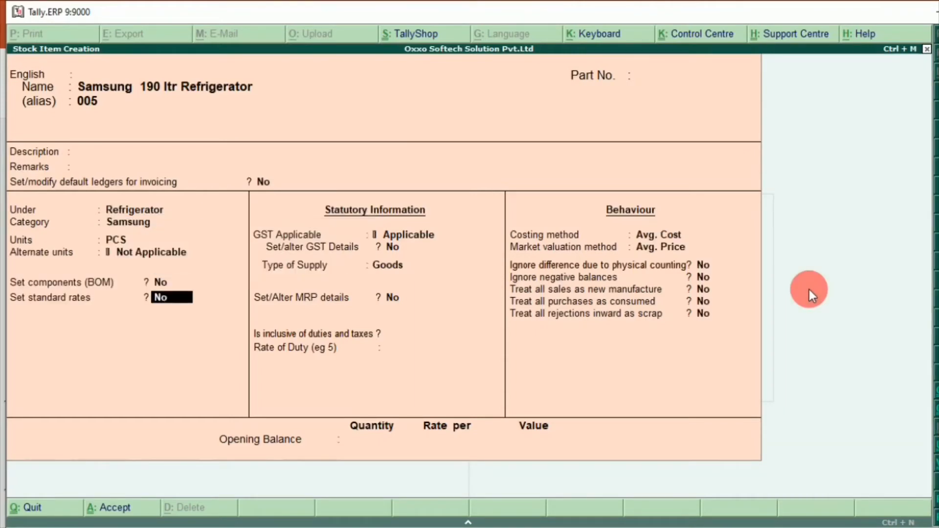
{"action": "key", "text": "Return"}
{"action": "type", "text": "y"}
{"action": "key", "text": "Return"}
Enter HSN/SAC 2323 without a description, keeping non-GST goods at No and calculation type On Value
{"action": "key", "text": "Return"}
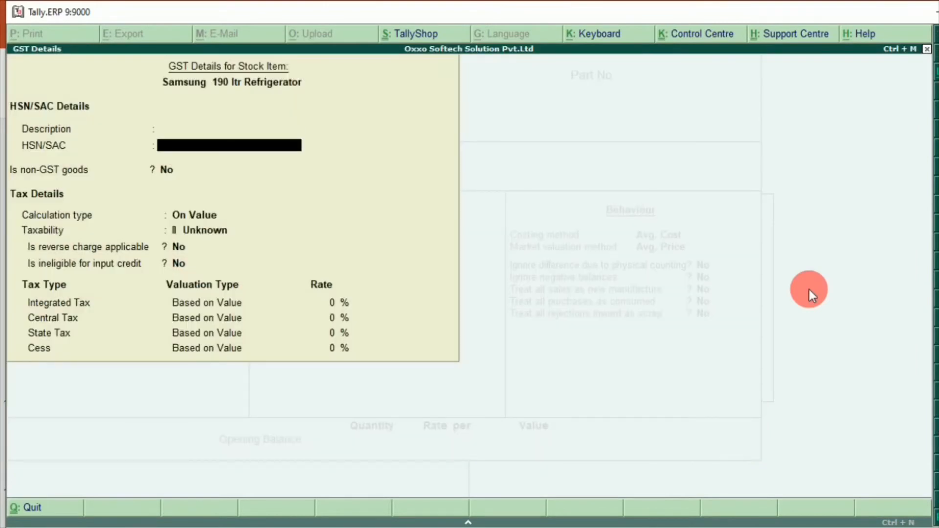
{"action": "type", "text": "2323"}
{"action": "key", "text": "Return"}
{"action": "key", "text": "Return"}
{"action": "key", "text": "Return"}
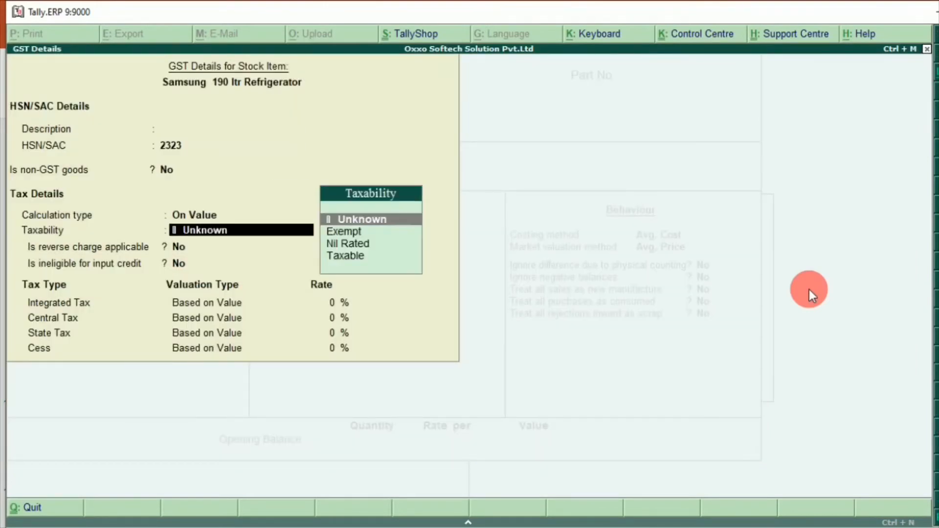
Set the Samsung 190 ltr item's taxability to Taxable, keeping reverse charge and input credit ineligibility at No
{"action": "key", "text": "Down"}
{"action": "key", "text": "Down"}
{"action": "key", "text": "Down"}
{"action": "key", "text": "Return"}
{"action": "key", "text": "Return"}
{"action": "key", "text": "Return"}
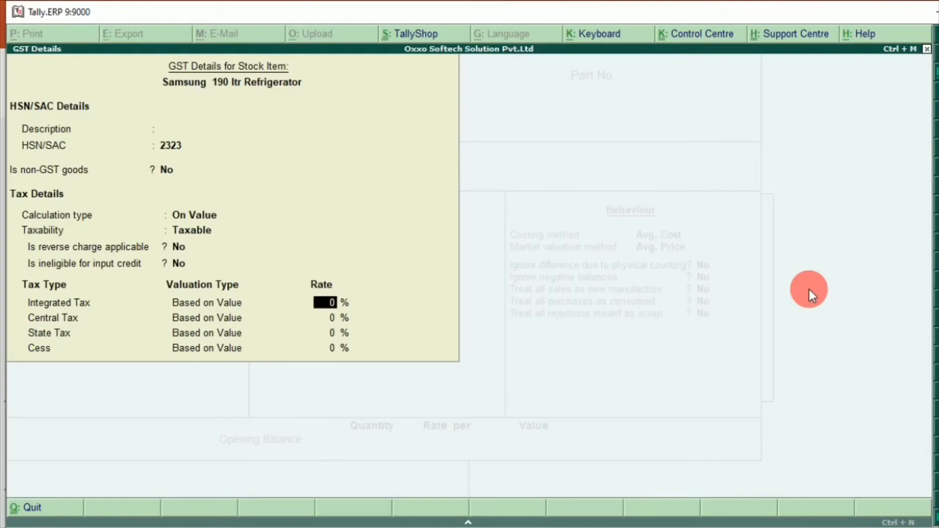
Set the 190 ltr item's integrated tax rate to 18 % and accept the remaining GST rates
{"action": "type", "text": "18"}
{"action": "key", "text": "Return"}
{"action": "key", "text": "Return"}
{"action": "key", "text": "Return"}
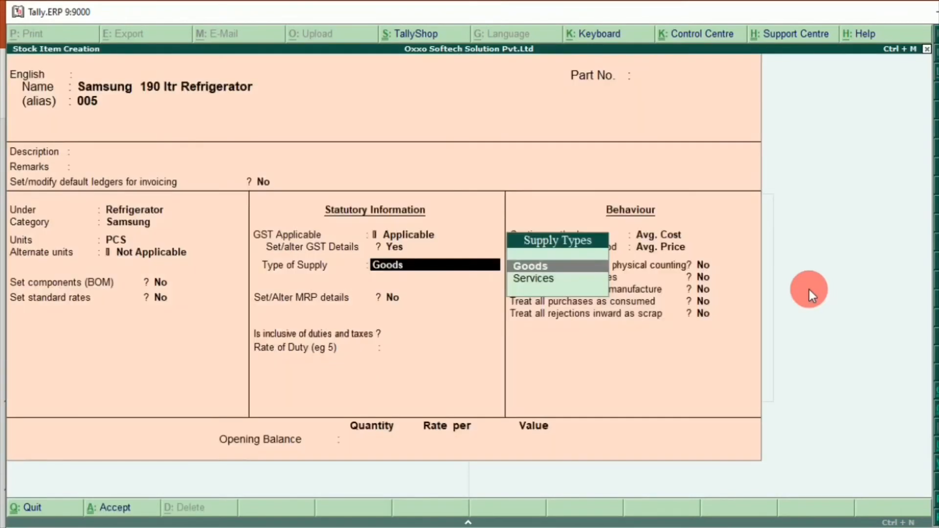
Keep supply type Goods, MRP details and duty inclusion No and duty rate 0, and save the Samsung 190 ltr item
{"action": "key", "text": "Return"}
{"action": "key", "text": "Return"}
{"action": "key", "text": "Return"}
{"action": "key", "text": "Return"}
{"action": "key", "text": "Return"}
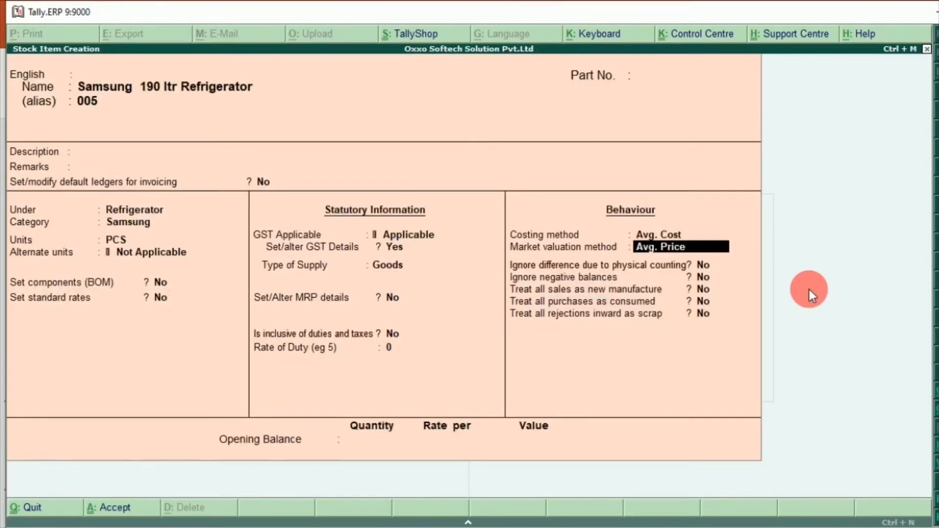
{"action": "key", "text": "ctrl+a"}
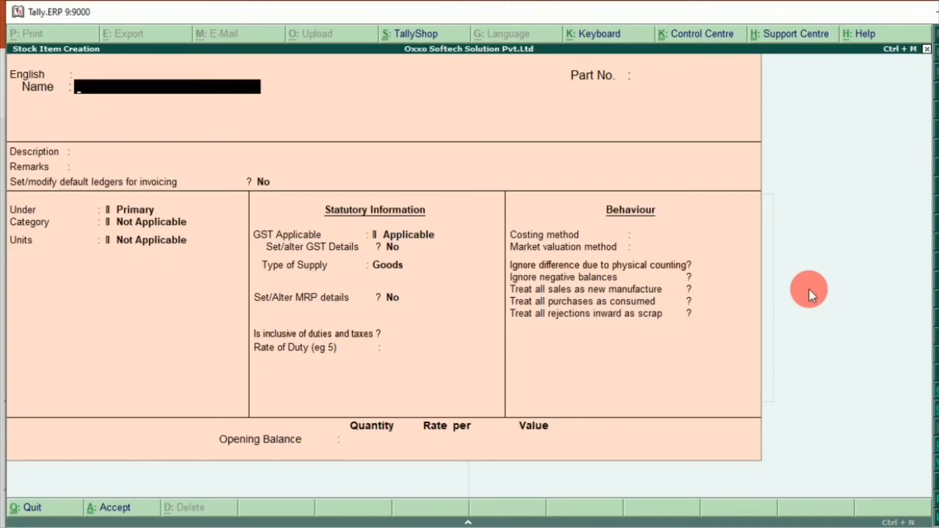
Name a new stock item Samsung 215 Ltr Refrigerator and give it the alias 006
{"action": "type", "text": "Samsung 215 Ltr Refrigerator"}
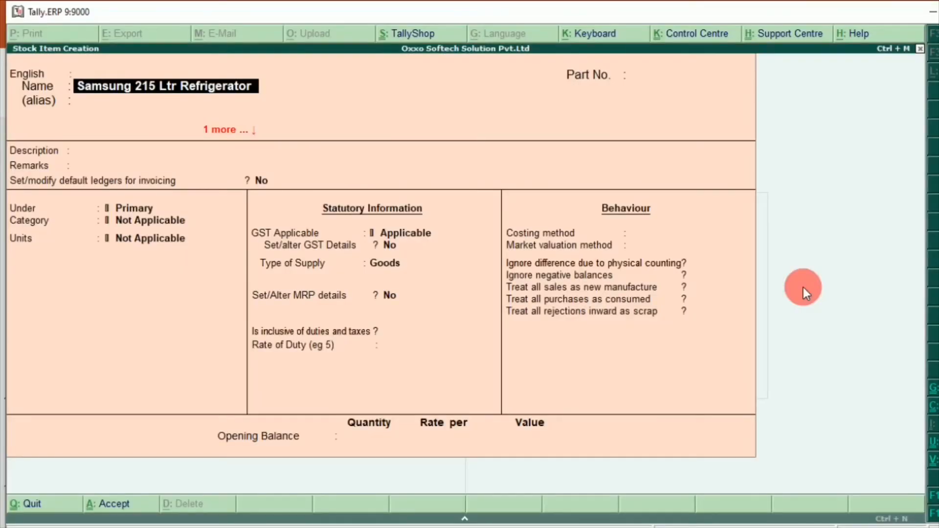
{"action": "key", "text": "Return"}
{"action": "type", "text": "0"}
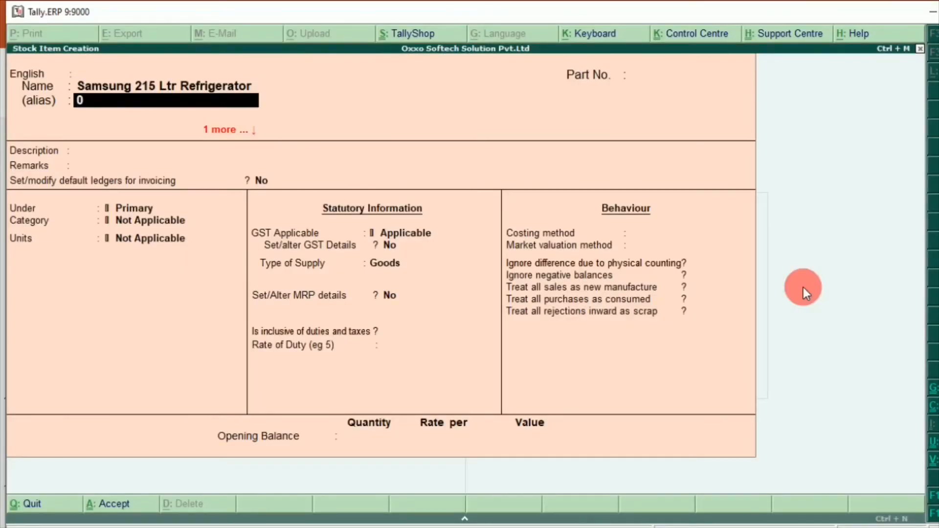
{"action": "type", "text": "06"}
{"action": "key", "text": "Return"}
Leave the Samsung 215 Ltr item's part number, description and remarks blank and keep default ledgers for invoicing at No
{"action": "key", "text": "Return"}
{"action": "key", "text": "Return"}
{"action": "key", "text": "Return"}
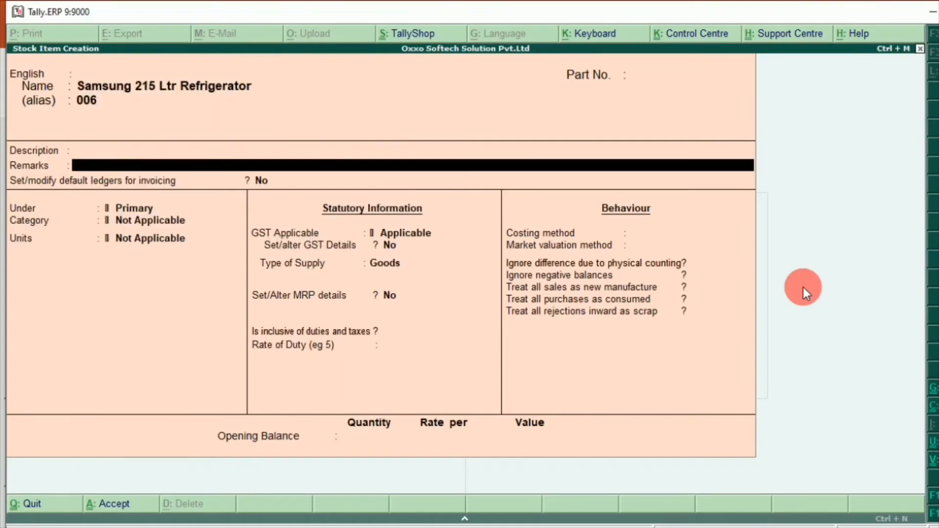
{"action": "key", "text": "Return"}
Put the Samsung 215 Ltr Refrigerator under the Refrigerator group with category Samsung
{"action": "key", "text": "Down"}
{"action": "key", "text": "Down"}
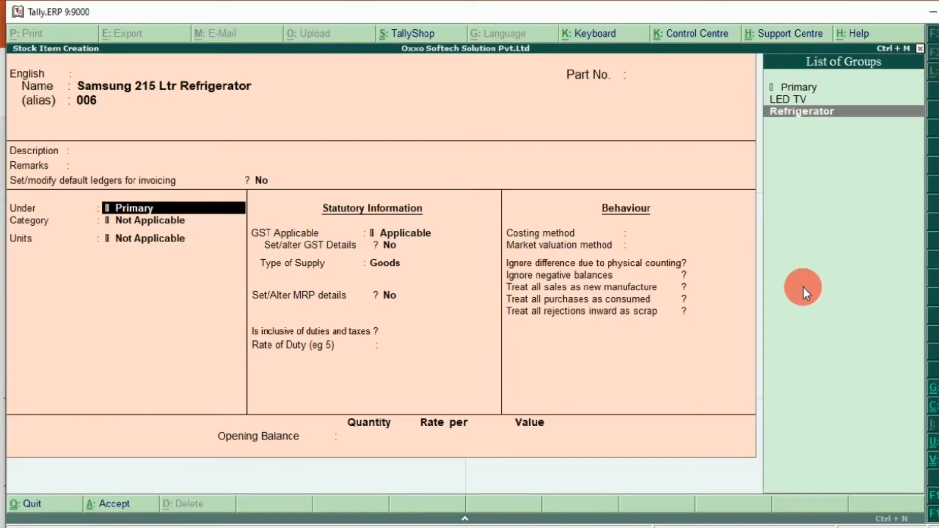
{"action": "key", "text": "Return"}
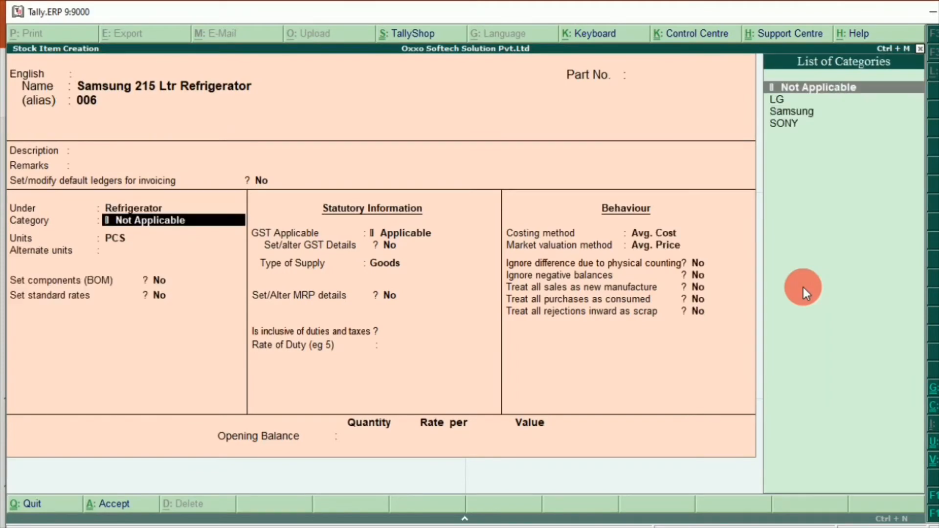
{"action": "key", "text": "Down"}
{"action": "key", "text": "Down"}
{"action": "key", "text": "Down"}
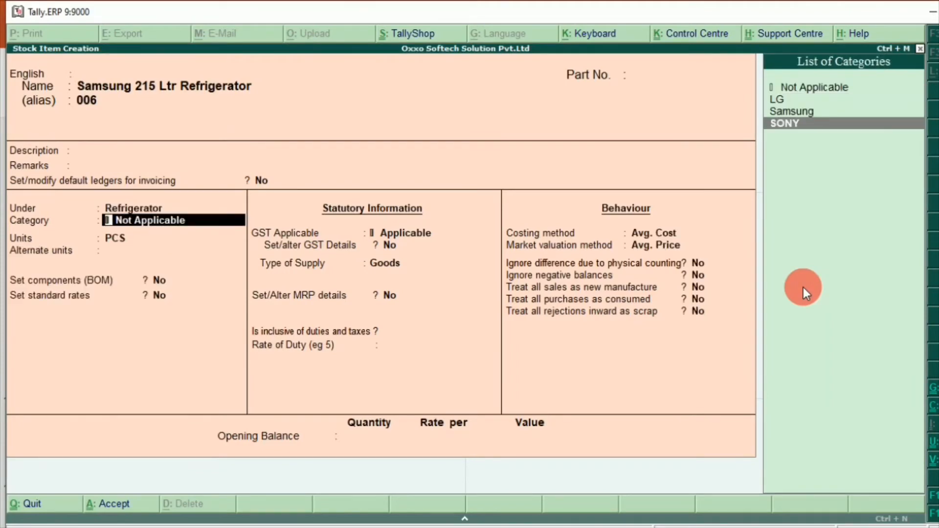
{"action": "key", "text": "Up"}
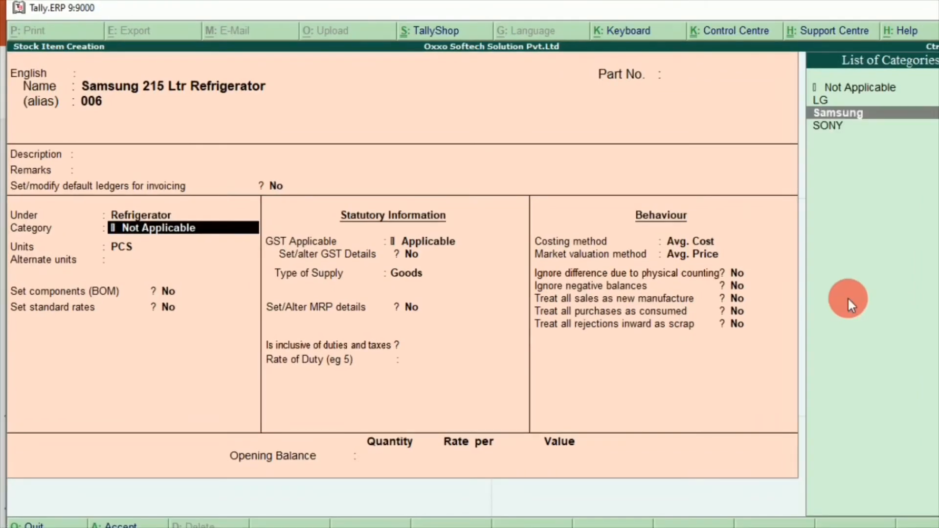
{"action": "key", "text": "Return"}
Keep unit PCS, no alternate units, and components and standard rates at No, and enable GST details for the 215 Ltr item
{"action": "key", "text": "Return"}
{"action": "key", "text": "Return"}
{"action": "key", "text": "Return"}
{"action": "key", "text": "Return"}
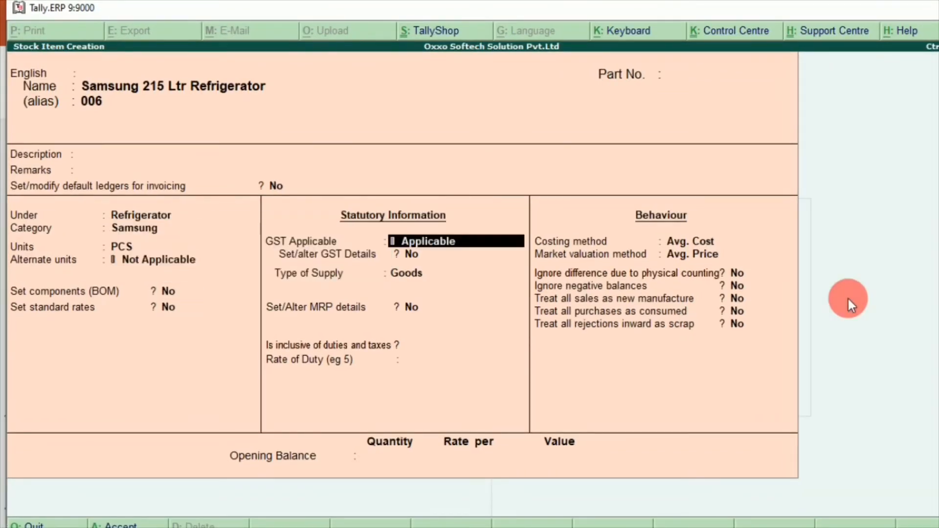
{"action": "key", "text": "Return"}
{"action": "key", "text": "y"}
Enter HSN/SAC 23123 for the 215 Ltr item, keeping non-GST goods at No and calculation type On Value
{"action": "key", "text": "Return"}
{"action": "type", "text": "23123"}
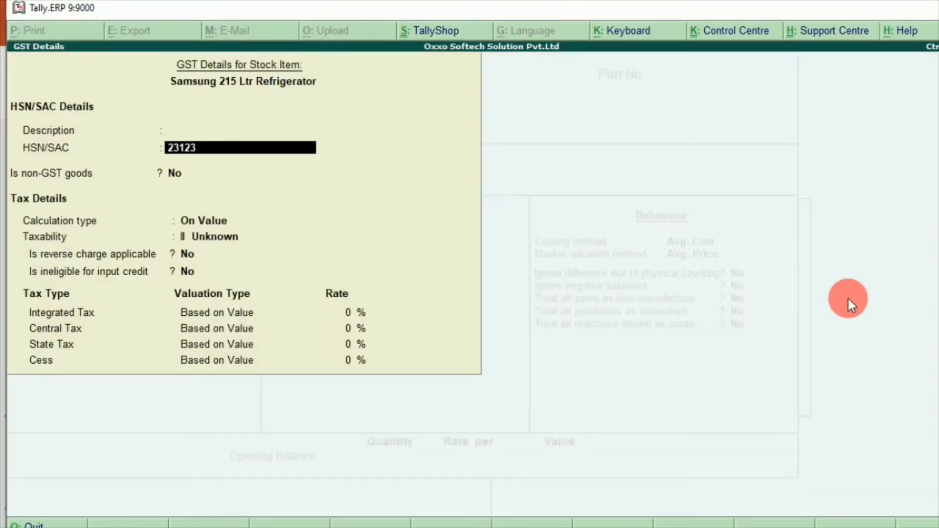
{"action": "key", "text": "Return"}
{"action": "key", "text": "Return"}
{"action": "key", "text": "Return"}
Set the 215 Ltr item's taxability to Taxable, keeping reverse charge and input credit ineligibility at No
{"action": "key", "text": "Down"}
{"action": "key", "text": "Down"}
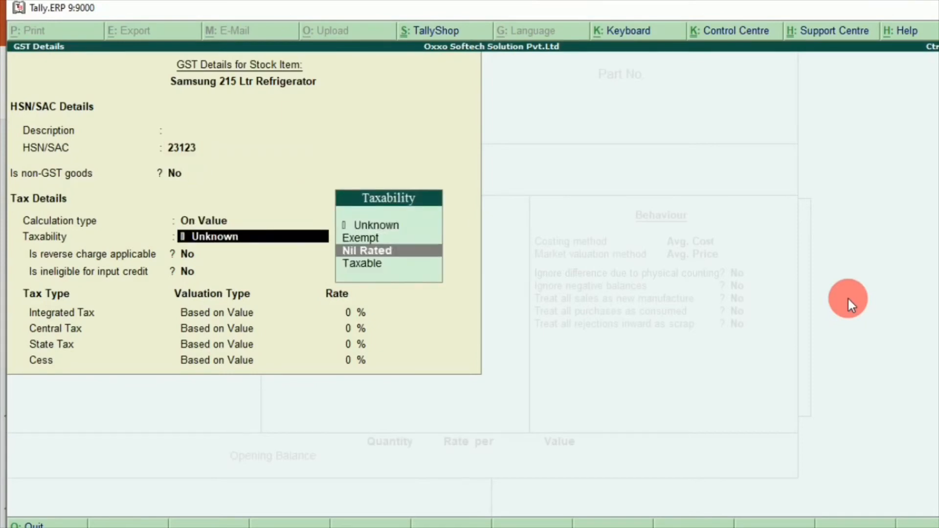
{"action": "key", "text": "Down"}
{"action": "key", "text": "Return"}
{"action": "key", "text": "Return"}
{"action": "key", "text": "Return"}
Set the 215 Ltr item's integrated tax rate to 18 % and accept the remaining GST rates and supply type Goods
{"action": "type", "text": "19"}
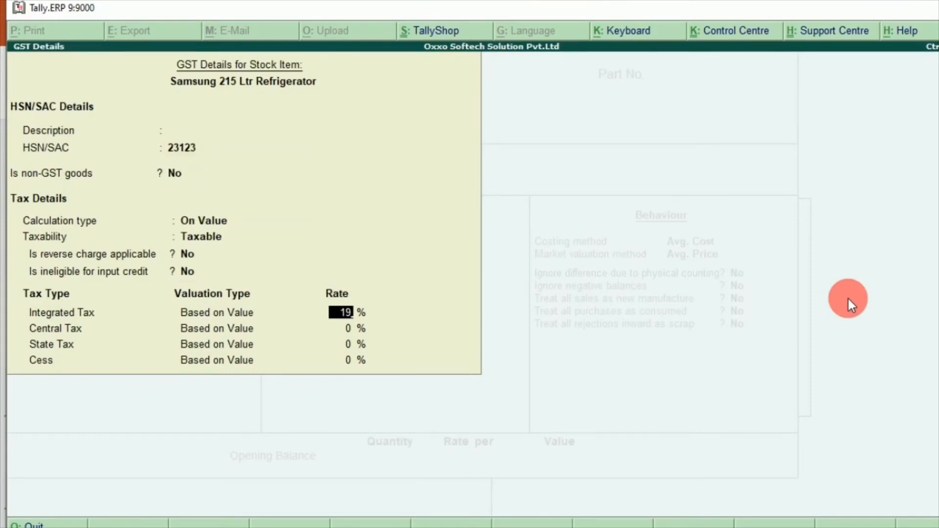
{"action": "key", "text": "Return"}
{"action": "key", "text": "BackSpace"}
{"action": "key", "text": "BackSpace"}
{"action": "type", "text": "18"}
{"action": "key", "text": "Return"}
{"action": "key", "text": "Return"}
{"action": "key", "text": "Return"}
{"action": "key", "text": "Return"}
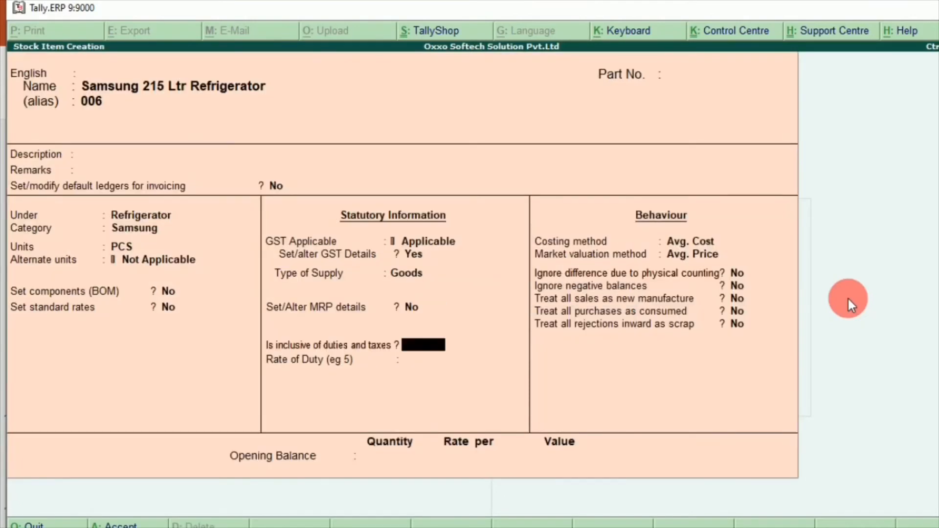
Keep duty inclusion No, duty rate 0, the default behaviour settings and a blank opening balance, and save the Samsung 215 Ltr item
{"action": "key", "text": "Return"}
{"action": "key", "text": "Return"}
{"action": "key", "text": "Return"}
{"action": "key", "text": "Return"}
{"action": "key", "text": "Return"}
{"action": "key", "text": "Return"}
{"action": "key", "text": "Return"}
{"action": "key", "text": "Return"}
{"action": "key", "text": "Return"}
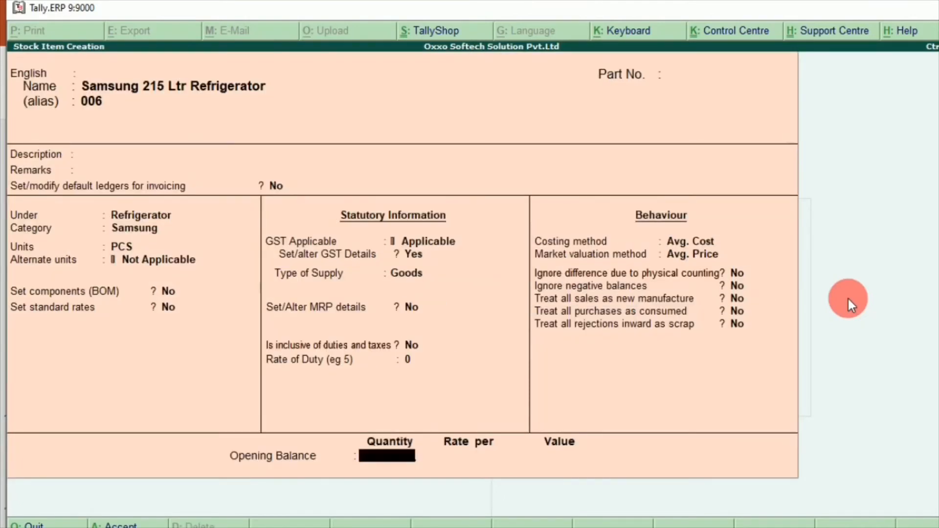
{"action": "key", "text": "Return"}
{"action": "key", "text": "Return"}
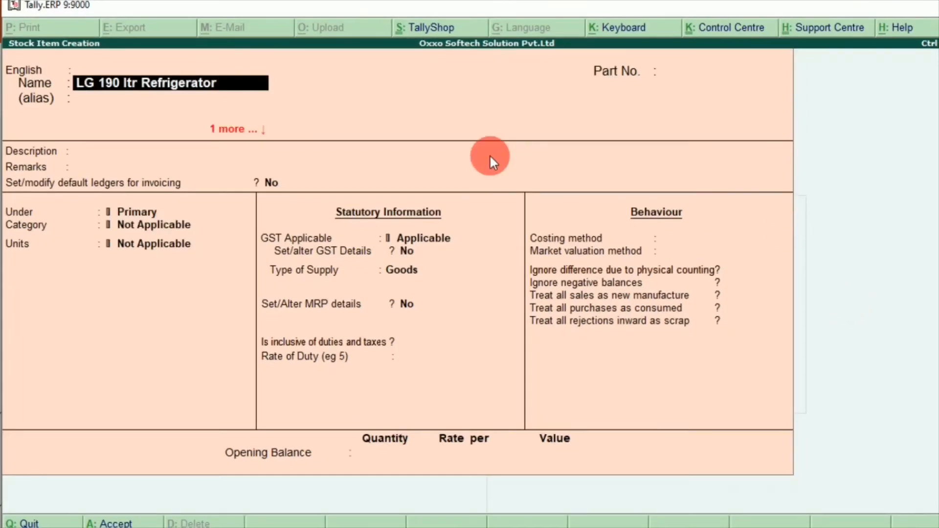
Name the new stock item LG 190 ltr Refrigerator without an alias, leaving part number, description and remarks blank
{"action": "key", "text": "Return"}
{"action": "key", "text": "Return"}
{"action": "key", "text": "Return"}
{"action": "key", "text": "Return"}
{"action": "key", "text": "Return"}
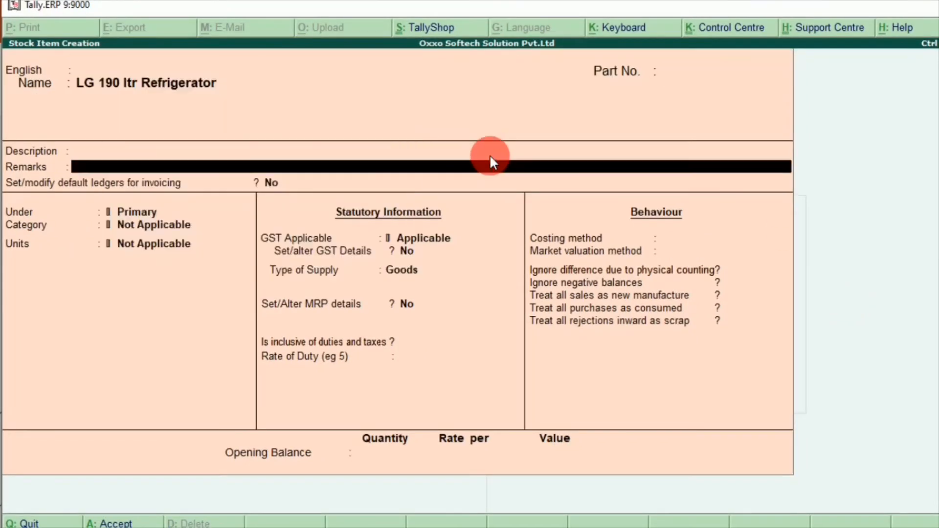
Put the LG 190 ltr Refrigerator under the Refrigerator group with category LG and unit PCS
{"action": "key", "text": "Down"}
{"action": "key", "text": "Down"}
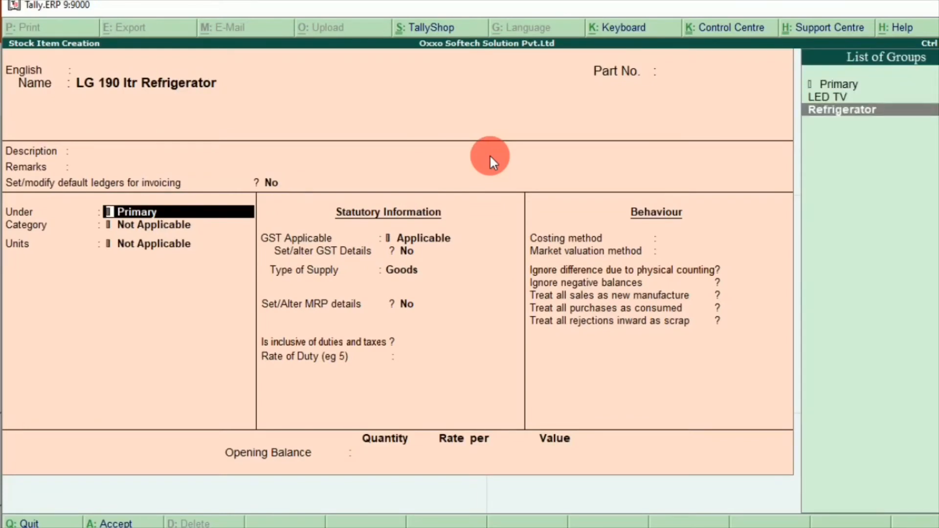
{"action": "key", "text": "Return"}
{"action": "key", "text": "Down"}
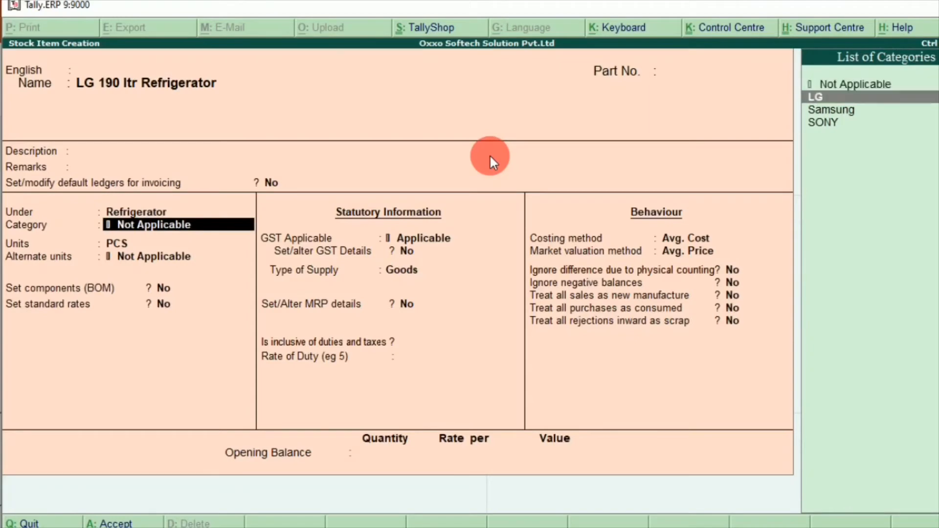
{"action": "key", "text": "Return"}
{"action": "key", "text": "Down"}
{"action": "key", "text": "Return"}
Keep alternate units Not Applicable and components and standard rates at No, and enable GST details for the LG item
{"action": "key", "text": "Return"}
{"action": "key", "text": "Return"}
{"action": "key", "text": "Return"}
{"action": "key", "text": "Return"}
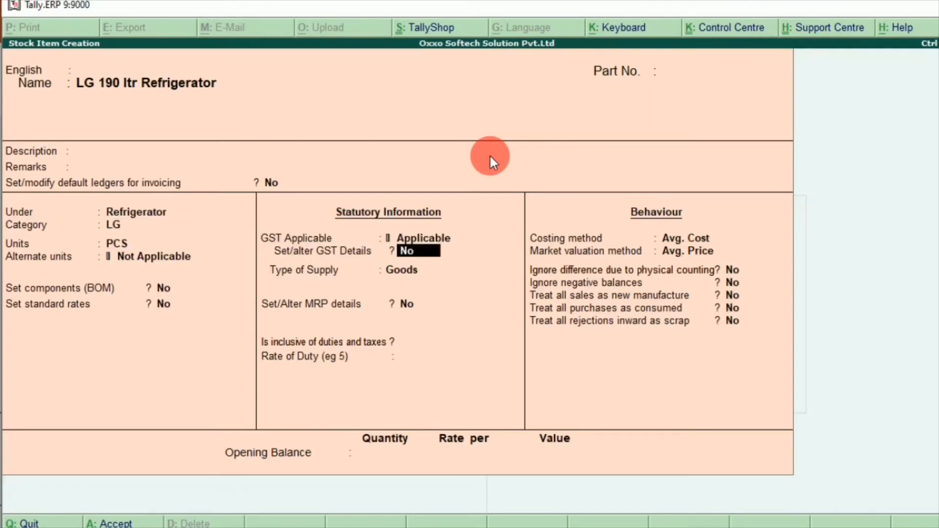
{"action": "key", "text": "t"}
{"action": "key", "text": "BackSpace"}
{"action": "key", "text": "y"}
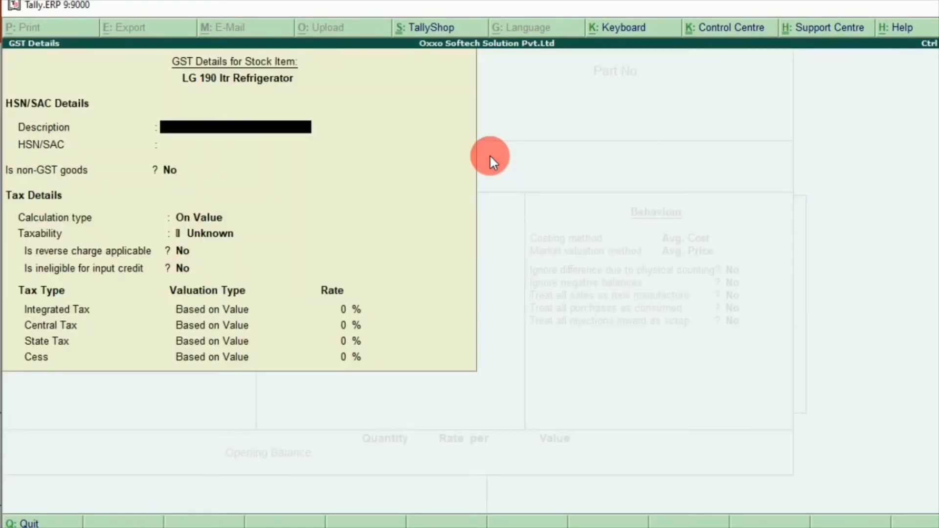
Enter HSN/SAC 224334 for the LG item without a description, keeping non-GST goods at No and calculation type On Value
{"action": "key", "text": "Return"}
{"action": "type", "text": "224334"}
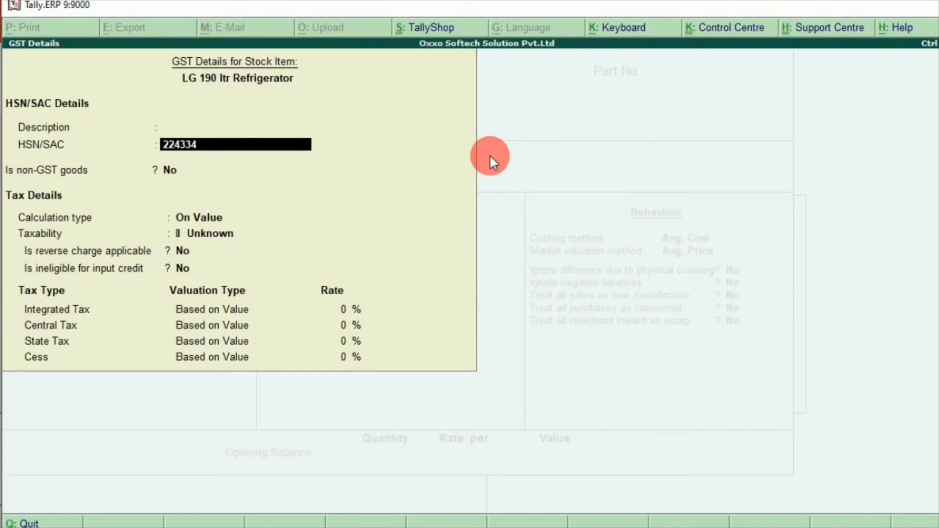
{"action": "key", "text": "Return"}
{"action": "key", "text": "Return"}
{"action": "key", "text": "Return"}
Set the LG item's taxability to Taxable, keeping reverse charge and input credit ineligibility at No
{"action": "key", "text": "Down"}
{"action": "key", "text": "Down"}
{"action": "key", "text": "Down"}
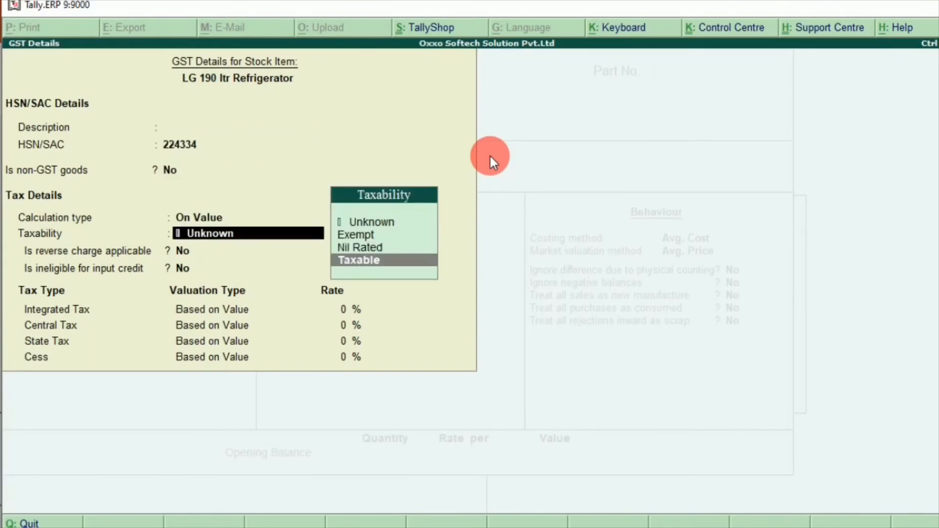
{"action": "key", "text": "Return"}
{"action": "key", "text": "Return"}
{"action": "key", "text": "Return"}
Set the LG 190 ltr item's integrated tax rate to 18 %
{"action": "type", "text": "18"}
{"action": "key", "text": "Return"}
{"action": "key", "text": "Return"}
{"action": "key", "text": "Return"}
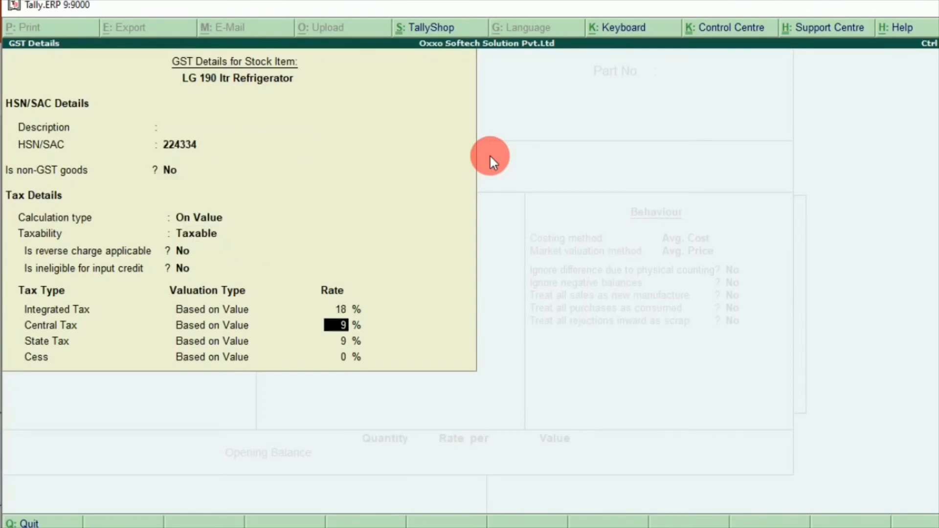
Accept the remaining GST rates, keep supply type Goods and MRP details No, and save the LG 190 ltr item
{"action": "key", "text": "Return"}
{"action": "key", "text": "Return"}
{"action": "key", "text": "Return"}
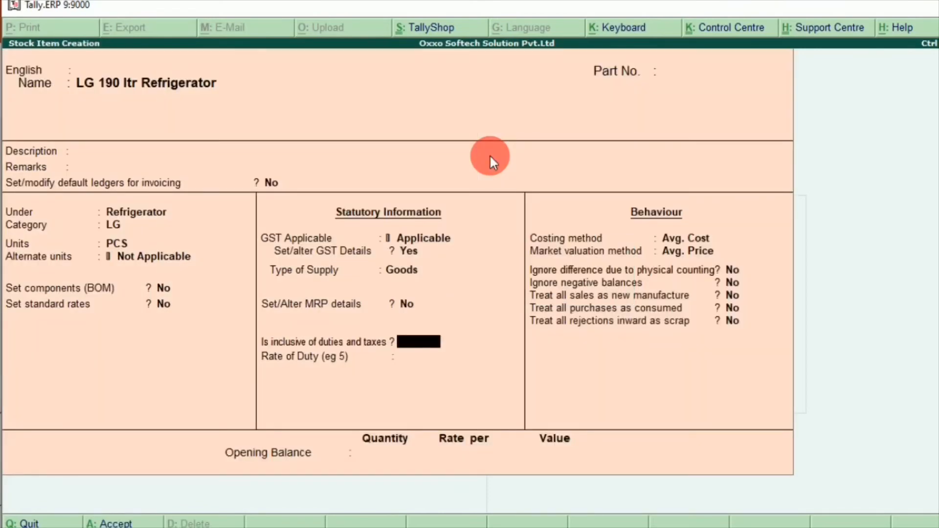
{"action": "key", "text": "ctrl+a"}
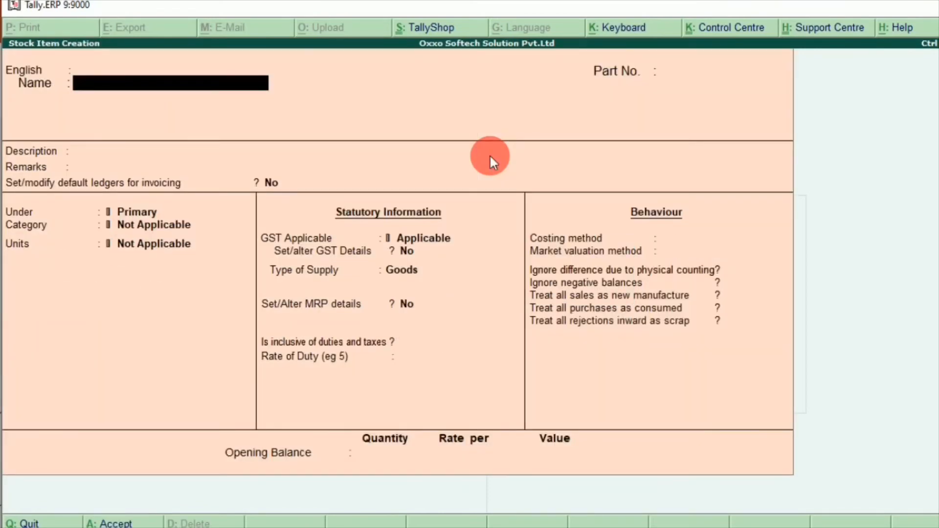
Name the new stock item LG 215 ltr Refrigerator with alias 0007, leaving its description and remarks blank
{"action": "type", "text": "LG 215 ltr Refrigerator"}
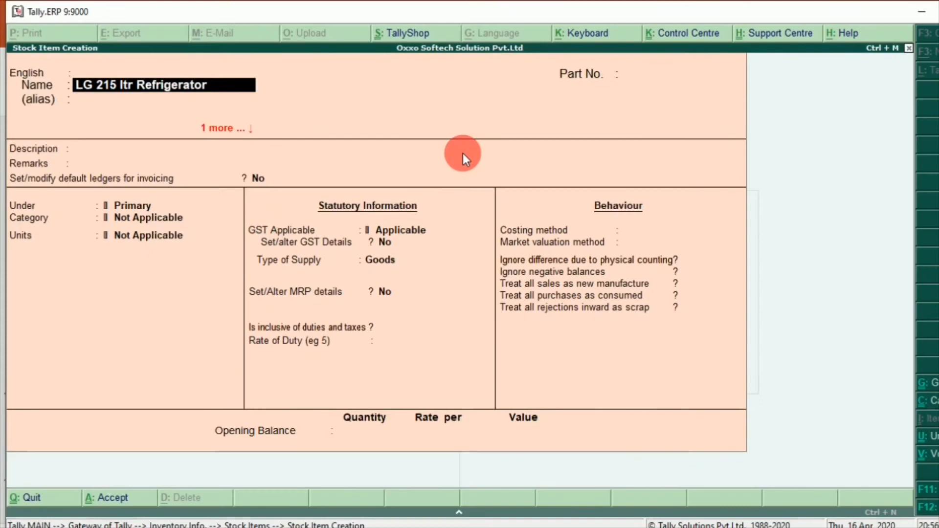
{"action": "key", "text": "Return"}
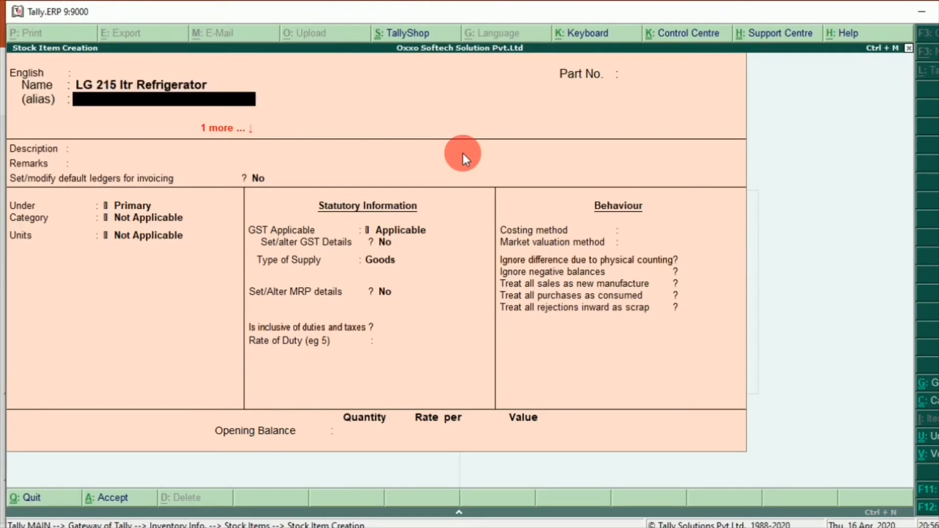
{"action": "type", "text": "0"}
{"action": "type", "text": "0"}
{"action": "type", "text": "06"}
{"action": "key", "text": "BackSpace"}
{"action": "type", "text": "7"}
{"action": "key", "text": "Return"}
{"action": "key", "text": "Return"}
{"action": "key", "text": "Return"}
{"action": "key", "text": "Return"}
{"action": "key", "text": "Return"}
{"action": "key", "text": "Return"}
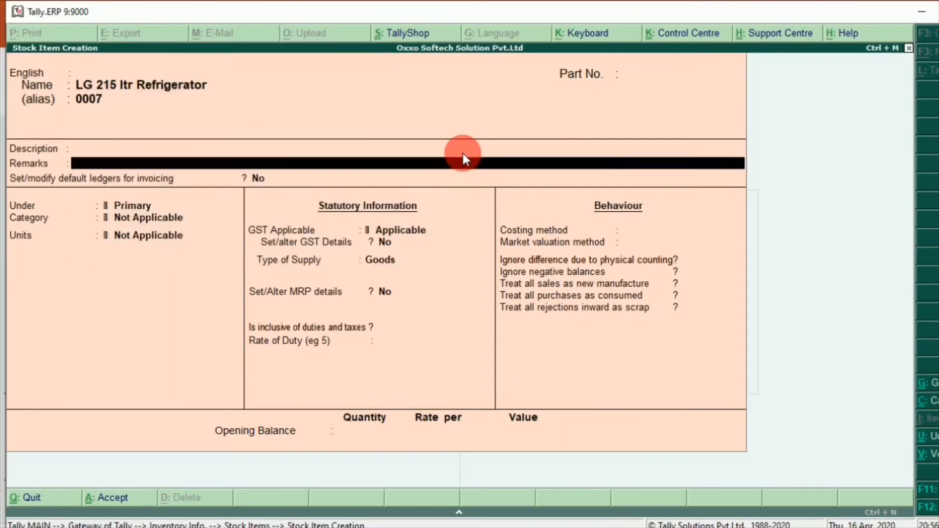
Place the LG 215 ltr item under the Refrigerator group in category LG, with unit PCS and no alternate unit
{"action": "key", "text": "Down"}
{"action": "key", "text": "Down"}
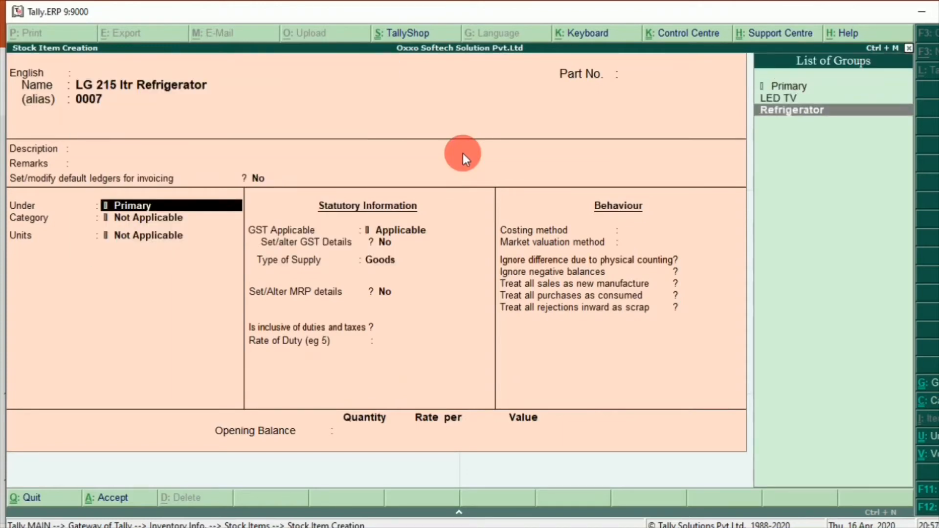
{"action": "key", "text": "Return"}
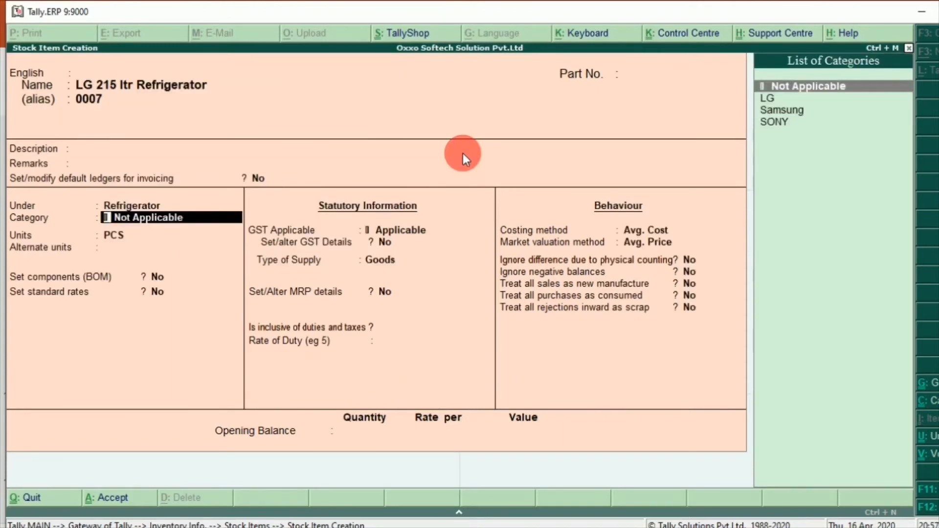
{"action": "key", "text": "Down"}
{"action": "key", "text": "Return"}
{"action": "key", "text": "Return"}
{"action": "key", "text": "Return"}
{"action": "key", "text": "Return"}
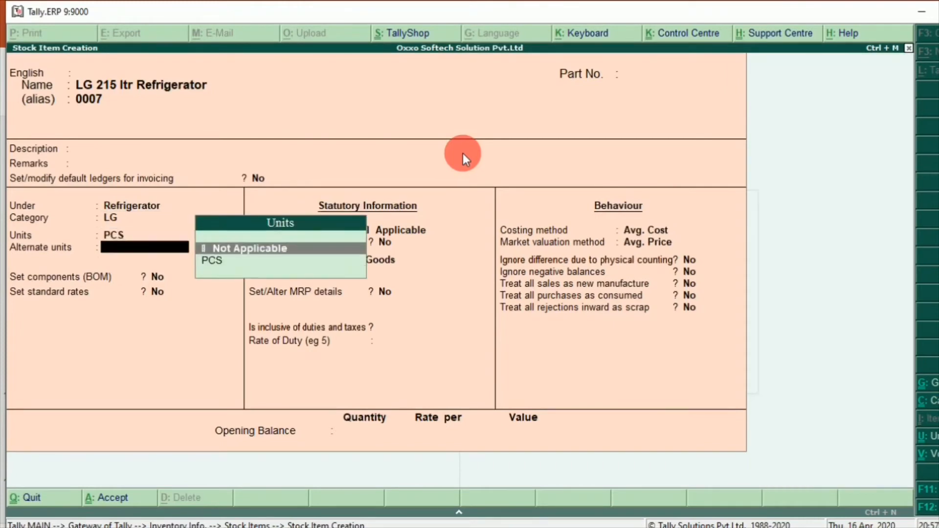
{"action": "key", "text": "Return"}
{"action": "key", "text": "Return"}
Enable GST details for the LG 215 ltr item and enter 3434 as the description, leaving HSN/SAC blank and non-GST goods at No
{"action": "key", "text": "y"}
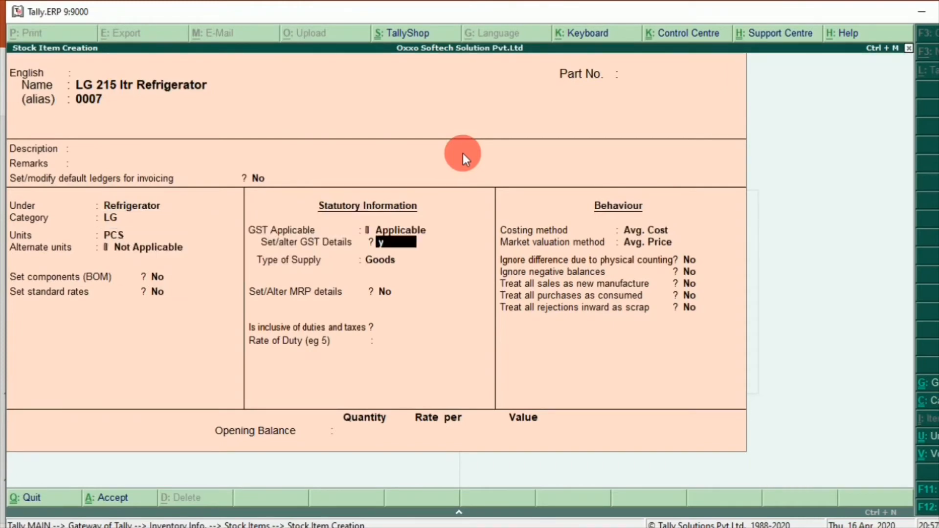
{"action": "type", "text": "3434"}
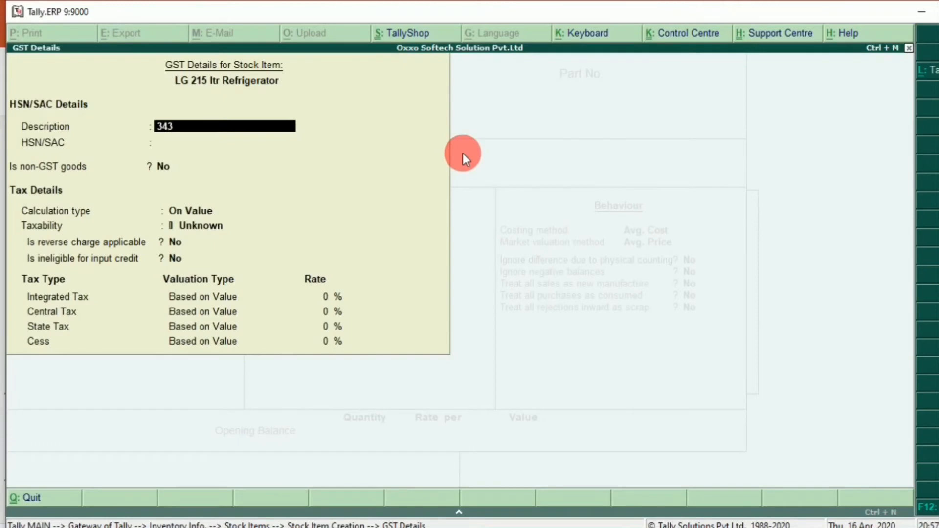
{"action": "key", "text": "Return"}
{"action": "key", "text": "Return"}
{"action": "key", "text": "Return"}
Set the LG 215 ltr item's taxability to Taxable, keeping reverse charge and input credit ineligibility at No
{"action": "key", "text": "Down"}
{"action": "key", "text": "Down"}
{"action": "key", "text": "Down"}
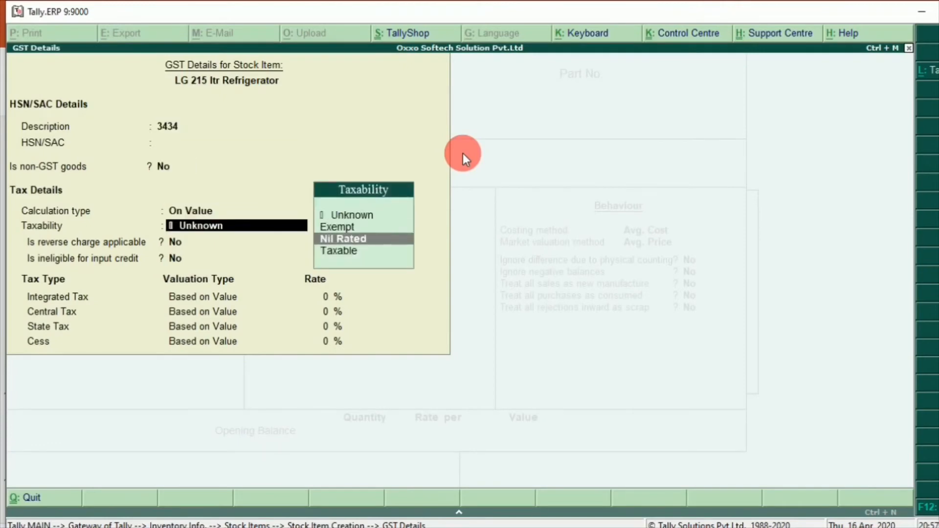
{"action": "key", "text": "Return"}
{"action": "key", "text": "Return"}
{"action": "key", "text": "Return"}
Set the LG 215 ltr item's integrated tax rate to 18 % and accept its GST details
{"action": "type", "text": "18"}
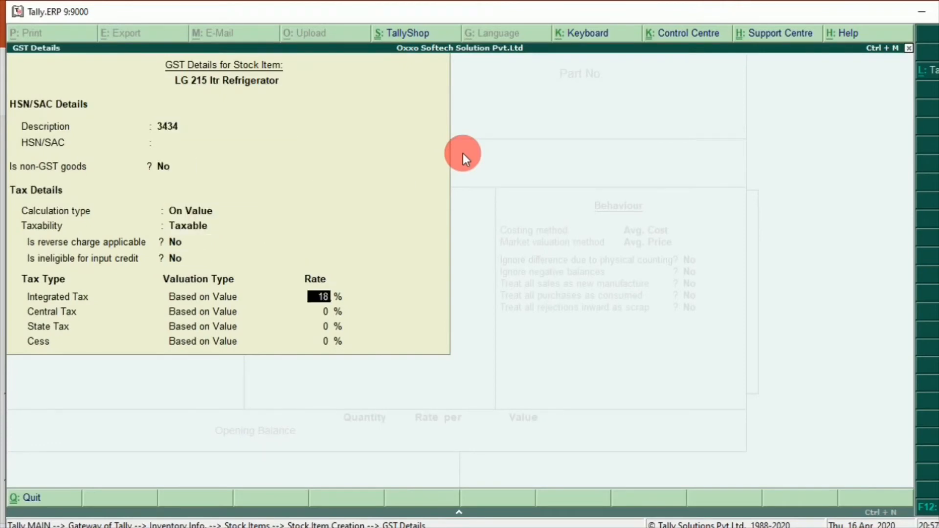
{"action": "key", "text": "Return"}
{"action": "key", "text": "Return"}
{"action": "key", "text": "Return"}
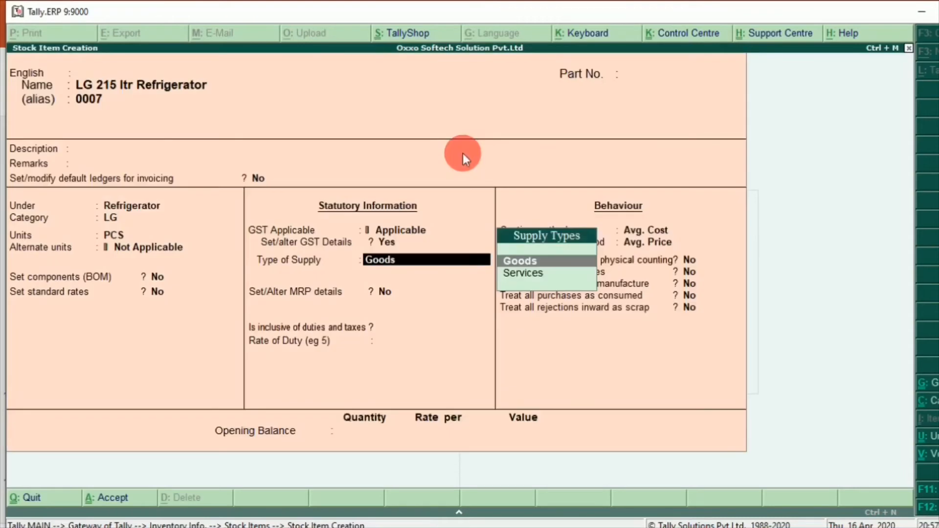
Save the LG 215 ltr item with supply type Goods and return to the Gateway of Tally
{"action": "key", "text": "ctrl+a"}
{"action": "key", "text": "Escape"}
{"action": "key", "text": "Return"}
{"action": "key", "text": "Escape"}
{"action": "key", "text": "Escape"}
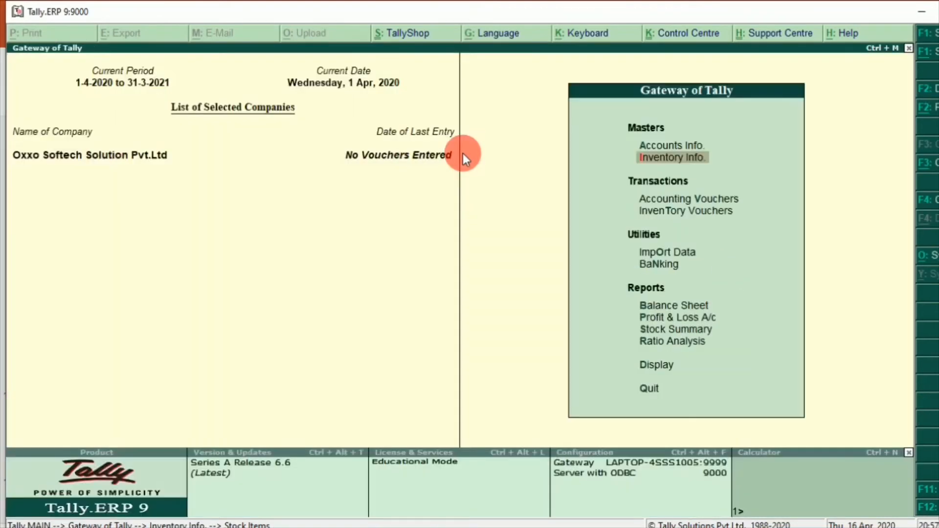
{"action": "key", "text": "Escape"}
{"action": "key", "text": "Escape"}
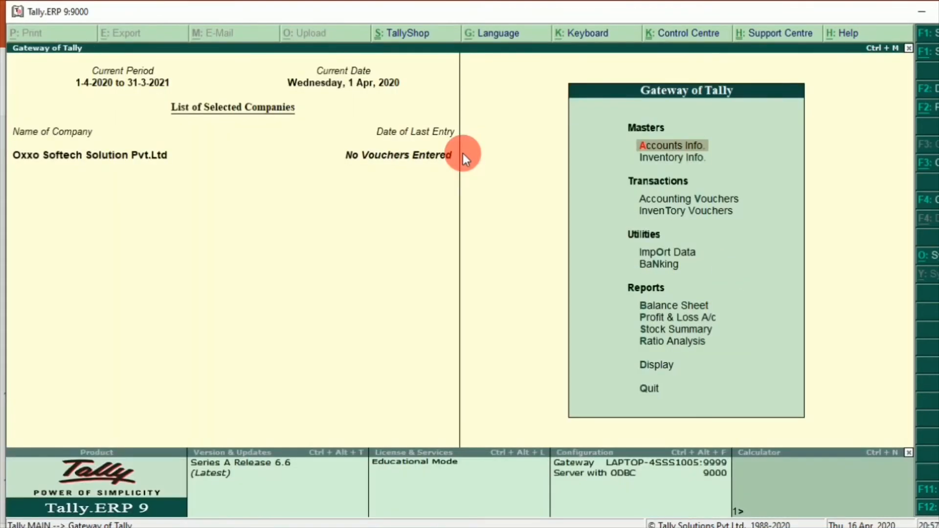
Start a new purchase accounting voucher and enter 1212 as the supplier invoice number
{"action": "key", "text": "Down"}
{"action": "key", "text": "Down"}
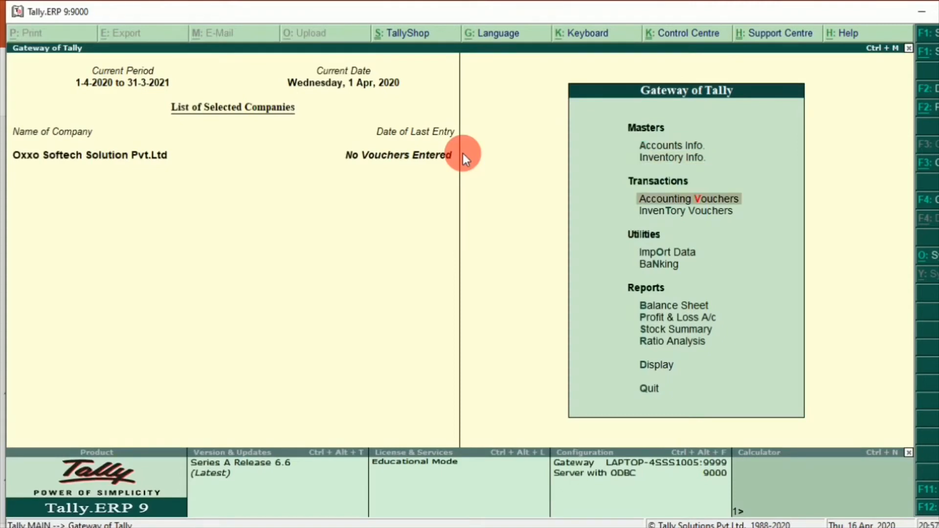
{"action": "key", "text": "Return"}
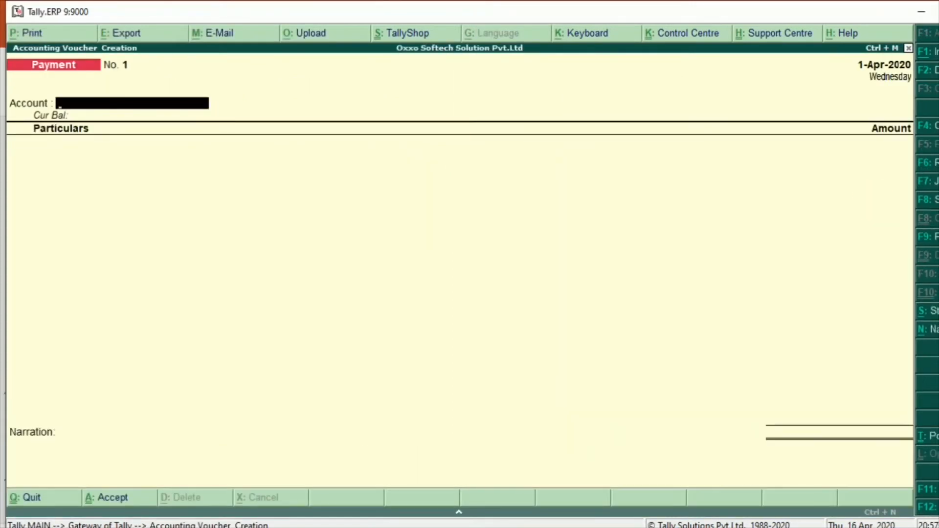
{"action": "key", "text": "F9"}
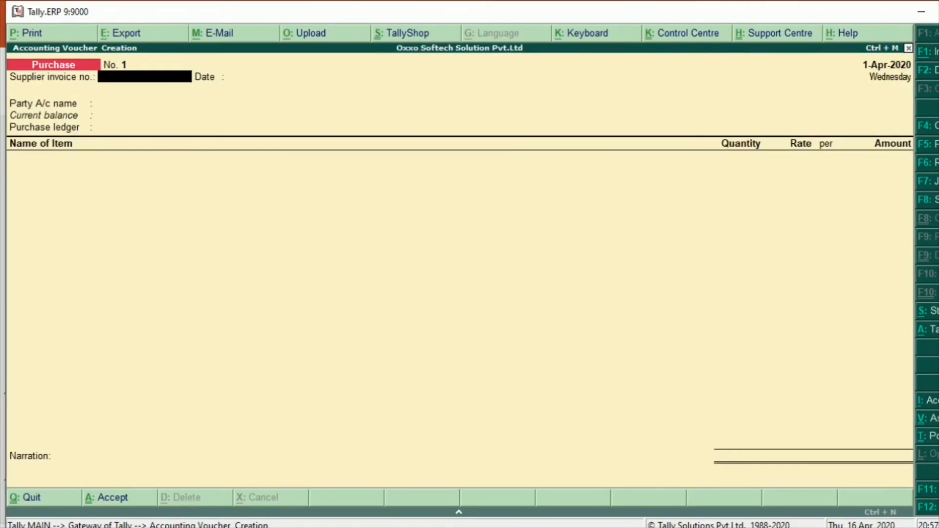
{"action": "type", "text": "1212"}
{"action": "key", "text": "Return"}
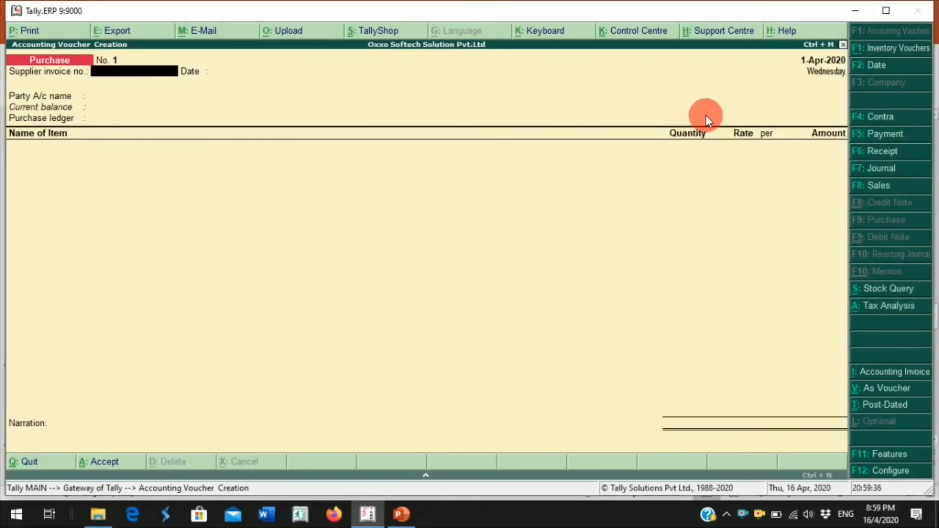
Enter supplier invoice number 123 dated 1-Apr-2020, with Demo Party as the party account and Purchase as the ledger
{"action": "type", "text": "123"}
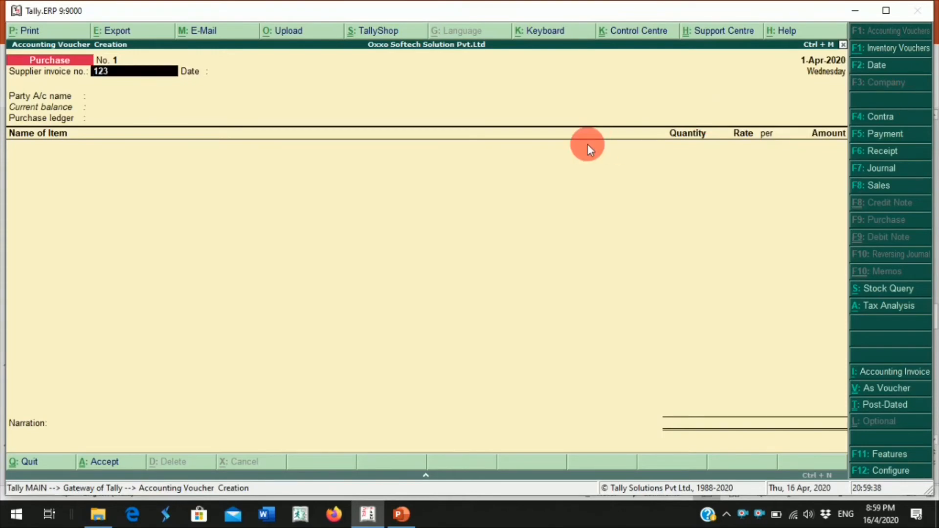
{"action": "key", "text": "Return"}
{"action": "key", "text": "Return"}
{"action": "key", "text": "Down"}
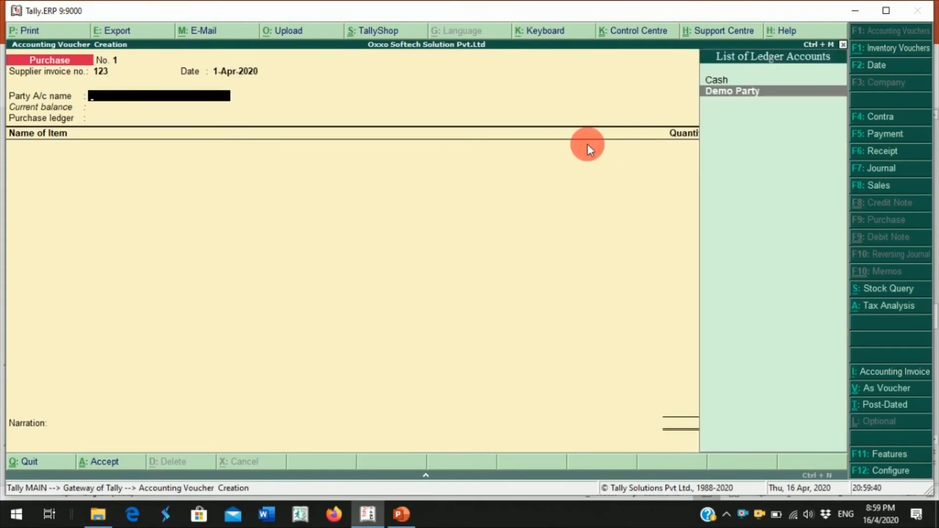
{"action": "key", "text": "Return"}
{"action": "key", "text": "Return"}
{"action": "key", "text": "Return"}
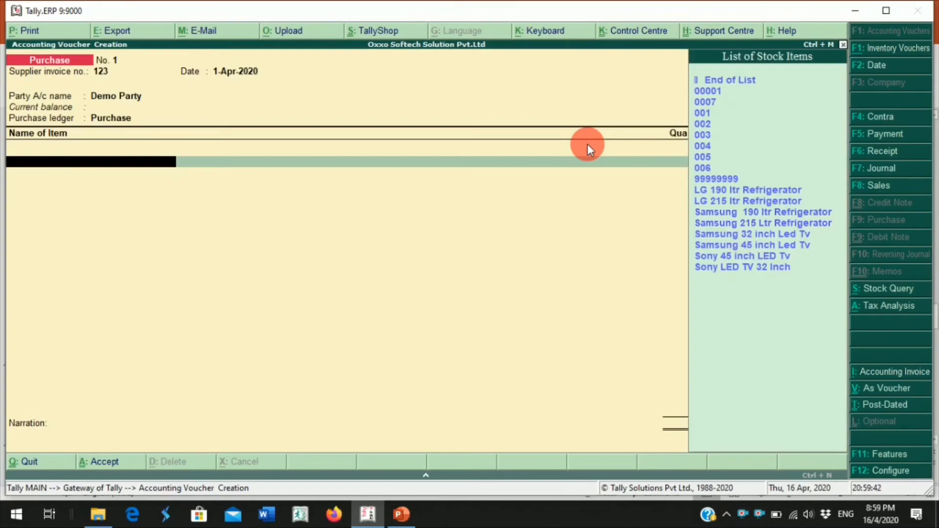
Choose LG 190 ltr Refrigerator as the first item of the purchase voucher
{"action": "key", "text": "Down"}
{"action": "key", "text": "Down"}
{"action": "key", "text": "Down"}
{"action": "key", "text": "Down"}
{"action": "key", "text": "Down"}
{"action": "key", "text": "Down"}
{"action": "key", "text": "Down"}
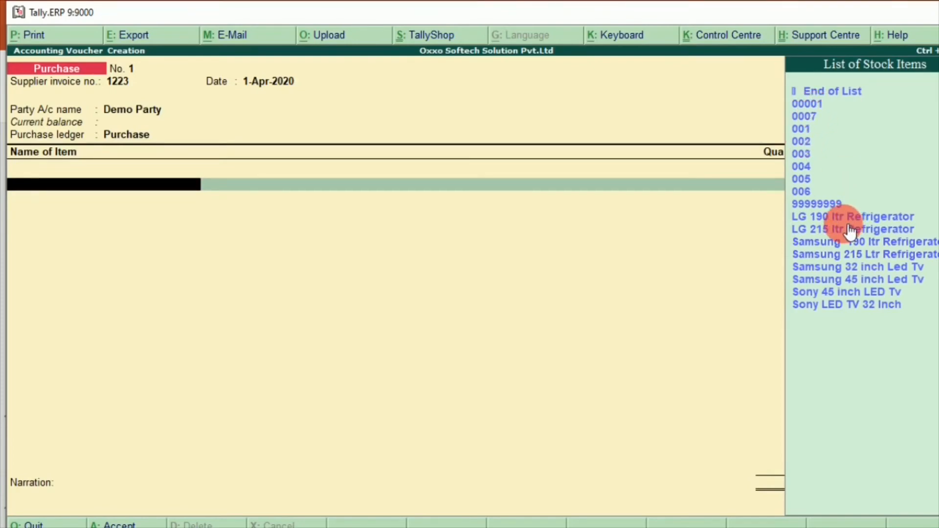
{"action": "key", "text": "Down"}
{"action": "key", "text": "Down"}
{"action": "key", "text": "Down"}
{"action": "key", "text": "Down"}
{"action": "key", "text": "Down"}
{"action": "key", "text": "Down"}
{"action": "key", "text": "Down"}
{"action": "key", "text": "Down"}
{"action": "key", "text": "Down"}
{"action": "key", "text": "Down"}
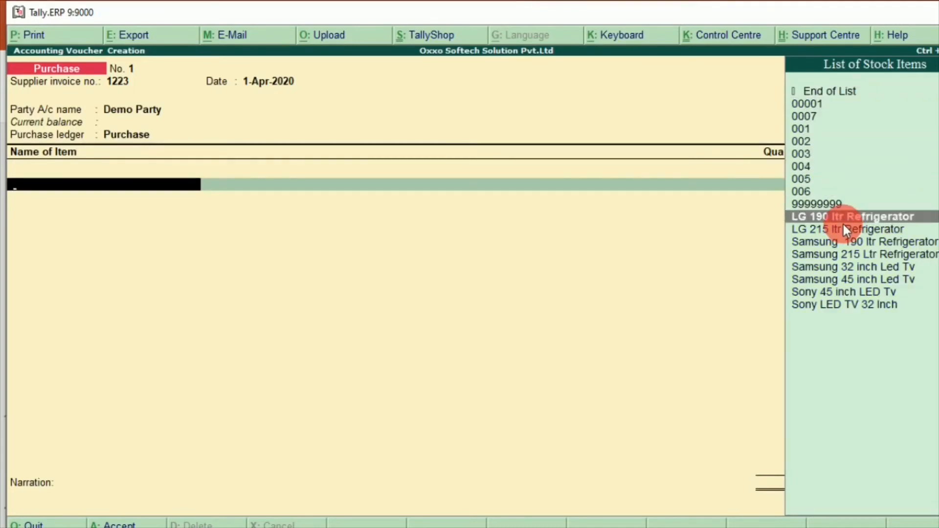
{"action": "key", "text": "Return"}
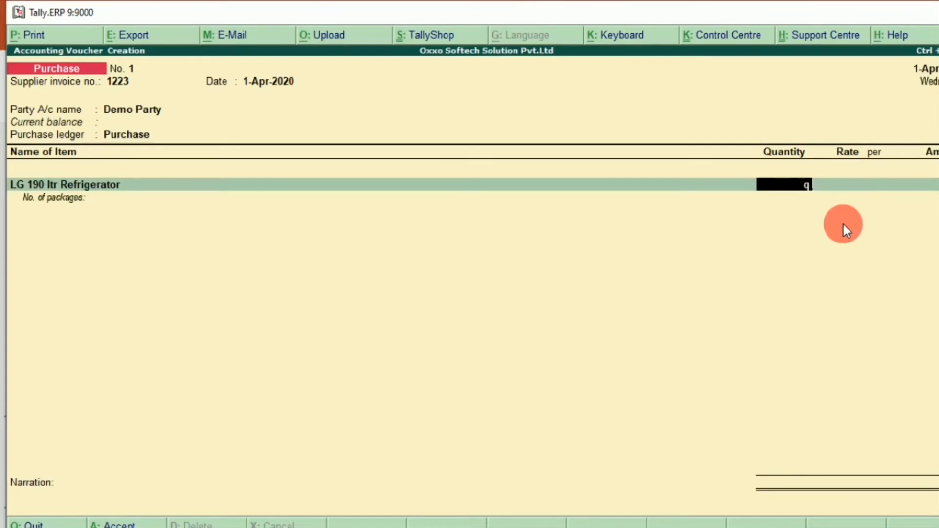
Set the purchased quantity of LG 190 ltr Refrigerator to 10 PCS
{"action": "type", "text": "25"}
{"action": "key", "text": "BackSpace"}
{"action": "key", "text": "BackSpace"}
{"action": "type", "text": "19"}
{"action": "key", "text": "BackSpace"}
{"action": "type", "text": "0"}
{"action": "key", "text": "Return"}
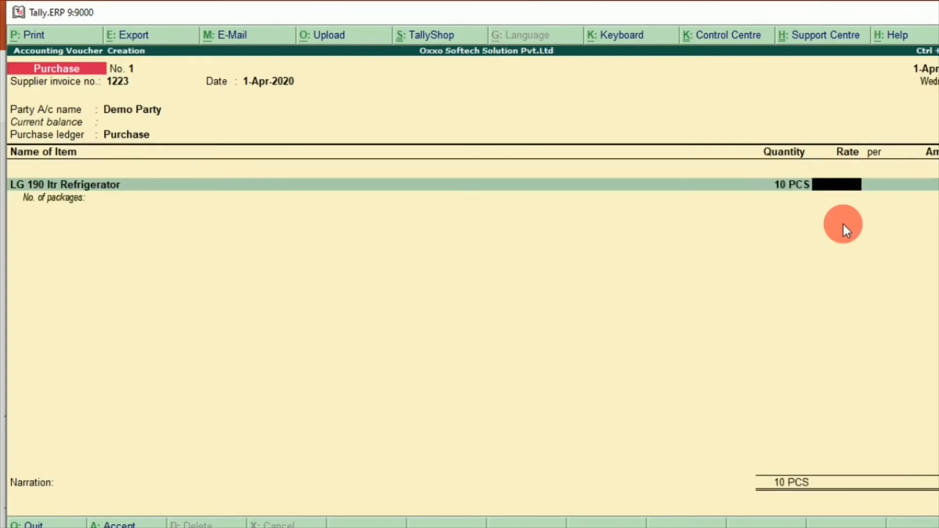
Set the LG 190 ltr Refrigerator rate to 10000 per PCS and accept the line amount
{"action": "type", "text": "1200"}
{"action": "key", "text": "BackSpace"}
{"action": "key", "text": "BackSpace"}
{"action": "key", "text": "BackSpace"}
{"action": "key", "text": "BackSpace"}
{"action": "type", "text": "10000"}
{"action": "key", "text": "Return"}
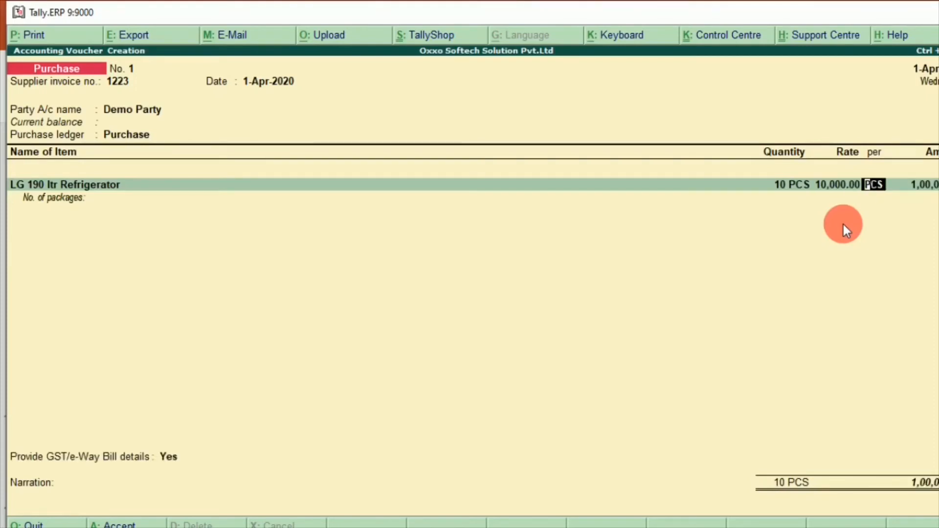
{"action": "key", "text": "Return"}
{"action": "key", "text": "Return"}
Add LG 215 ltr Refrigerator as the second voucher item with a quantity of 10 PCS
{"action": "key", "text": "Down"}
{"action": "key", "text": "Down"}
{"action": "key", "text": "Down"}
{"action": "key", "text": "Down"}
{"action": "key", "text": "Down"}
{"action": "key", "text": "Down"}
{"action": "key", "text": "Down"}
{"action": "key", "text": "Down"}
{"action": "key", "text": "Down"}
{"action": "key", "text": "Down"}
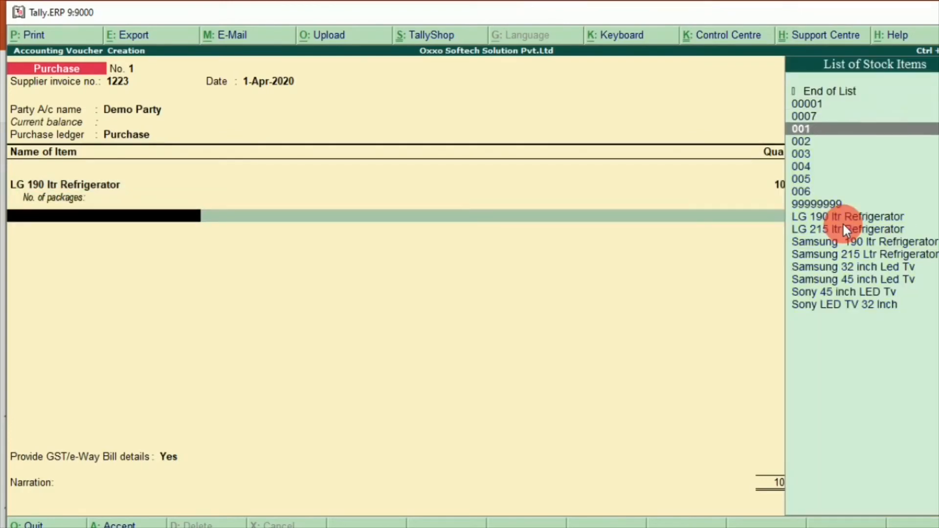
{"action": "key", "text": "Down"}
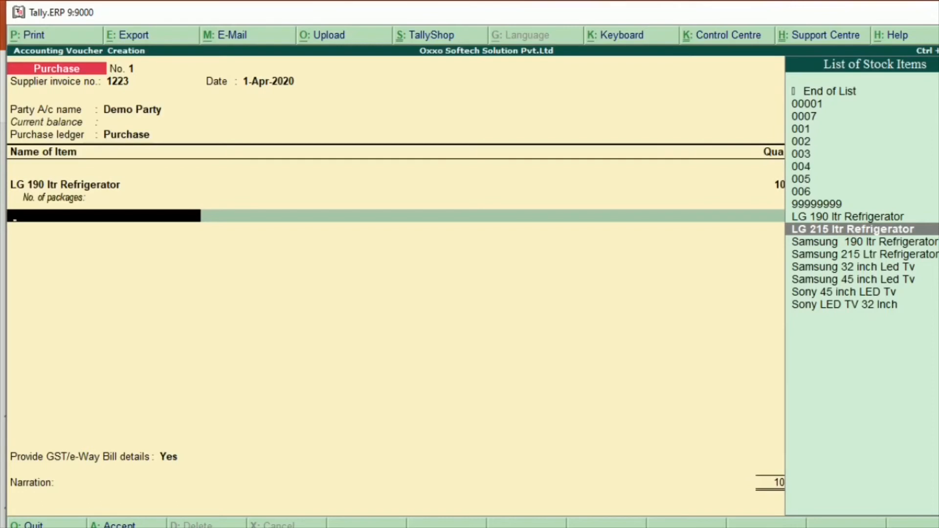
{"action": "key", "text": "Return"}
{"action": "type", "text": "15"}
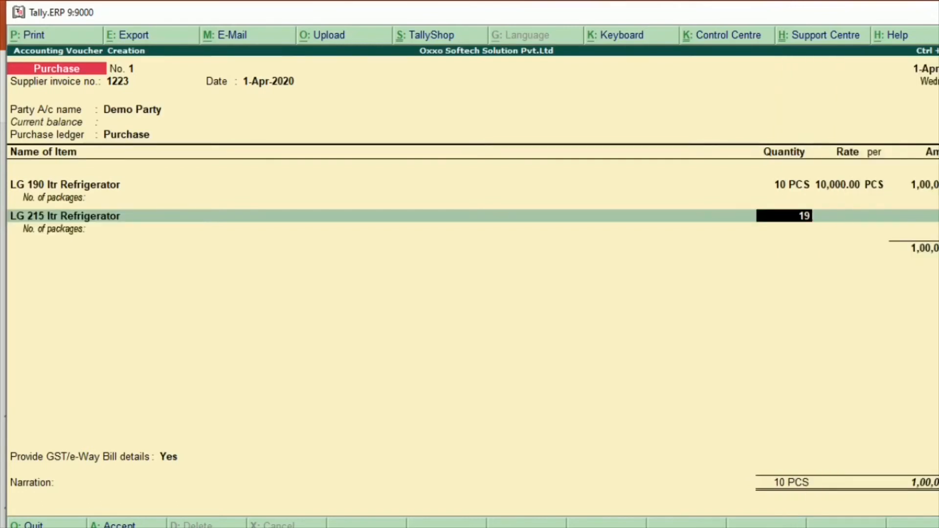
{"action": "key", "text": "BackSpace"}
{"action": "type", "text": "0"}
{"action": "key", "text": "Return"}
Set the LG 215 ltr Refrigerator rate to 12000 per PCS and accept the line amount
{"action": "type", "text": "1"}
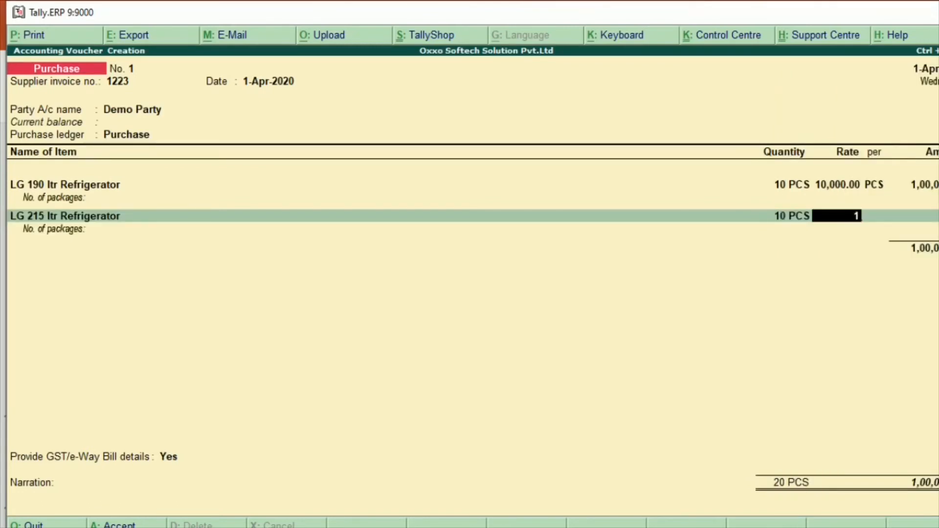
{"action": "type", "text": "200"}
{"action": "key", "text": "BackSpace"}
{"action": "type", "text": "00"}
{"action": "key", "text": "Return"}
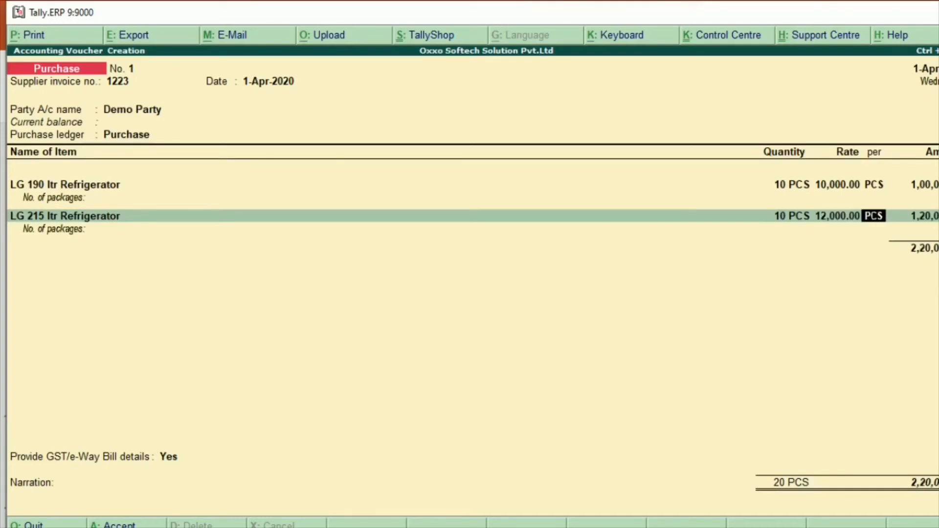
{"action": "key", "text": "Return"}
{"action": "key", "text": "Return"}
{"action": "key", "text": "Return"}
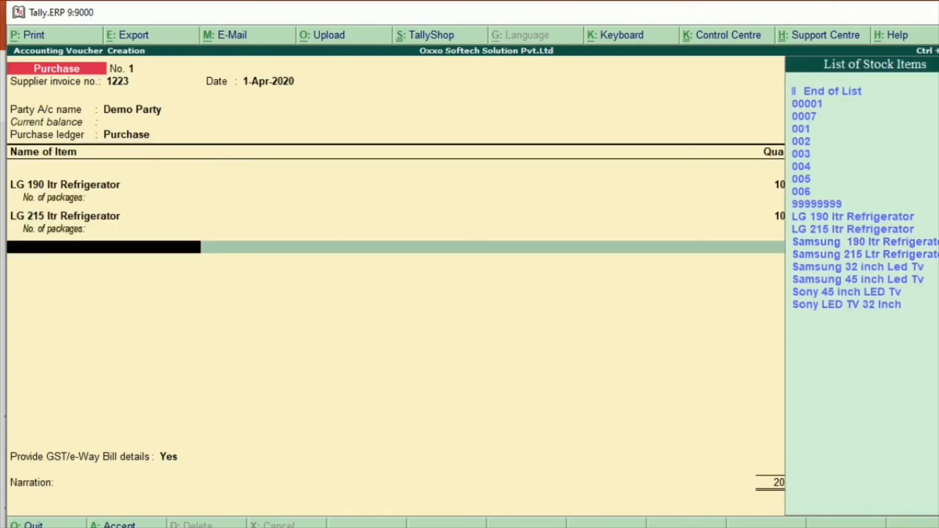
Add Samsung 190 ltr Refrigerator as the third voucher item with a quantity of 10 PCS
{"action": "key", "text": "Down"}
{"action": "key", "text": "Down"}
{"action": "key", "text": "Down"}
{"action": "key", "text": "Down"}
{"action": "key", "text": "Down"}
{"action": "key", "text": "Down"}
{"action": "key", "text": "Down"}
{"action": "key", "text": "Down"}
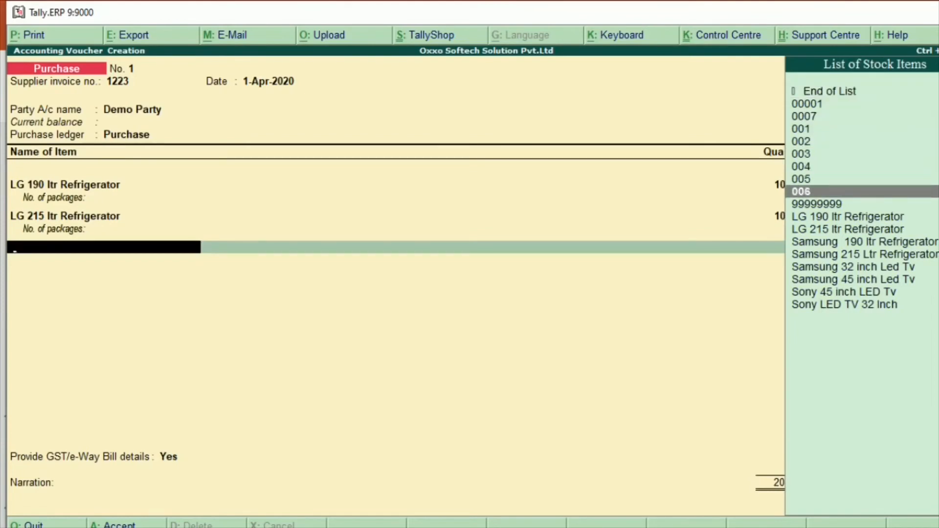
{"action": "key", "text": "Down"}
{"action": "key", "text": "Down"}
{"action": "key", "text": "Down"}
{"action": "key", "text": "Down"}
{"action": "key", "text": "Down"}
{"action": "key", "text": "Up"}
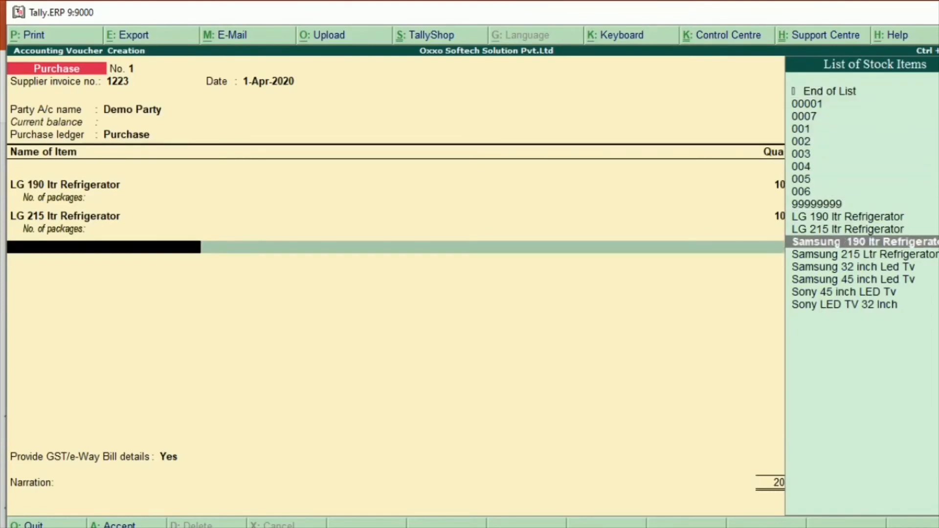
{"action": "key", "text": "Return"}
{"action": "type", "text": "10"}
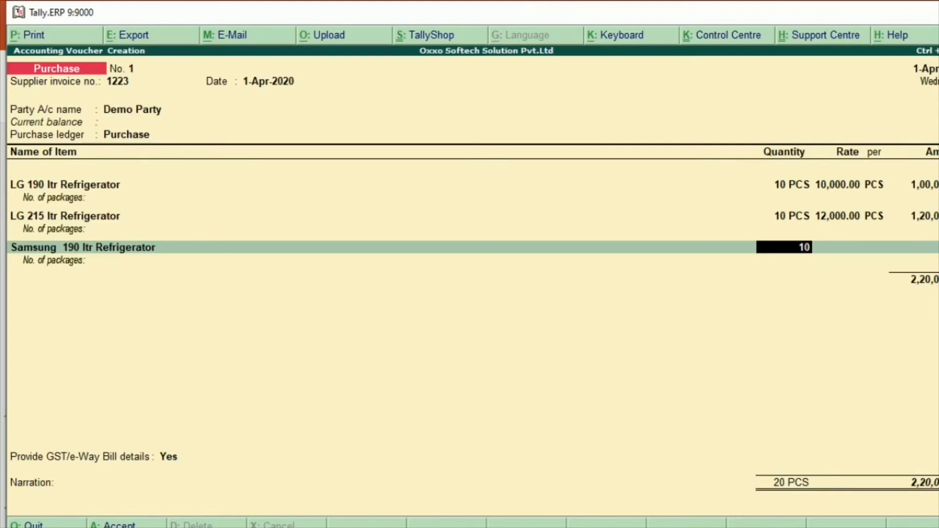
{"action": "key", "text": "Return"}
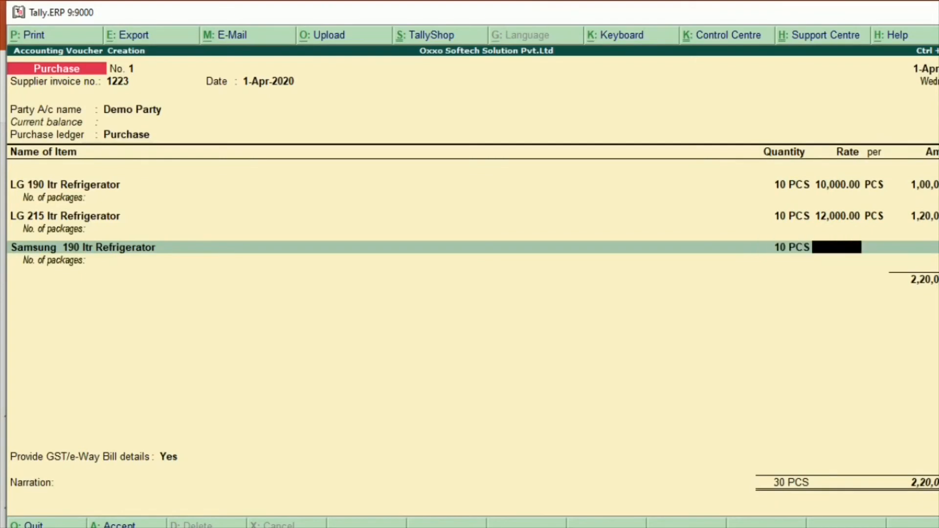
Set the Samsung 190 ltr Refrigerator rate to 10000 per PCS and accept the line amount
{"action": "type", "text": "10000"}
{"action": "key", "text": "Return"}
{"action": "key", "text": "Return"}
{"action": "key", "text": "Return"}
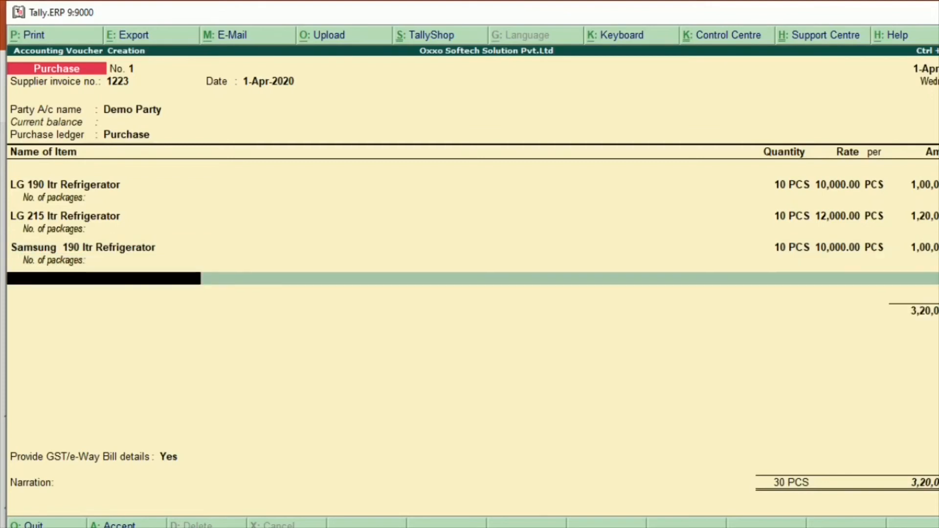
Add Samsung 215 Ltr Refrigerator as the fourth voucher item with a quantity of 10 PCS
{"action": "key", "text": "Down"}
{"action": "key", "text": "Down"}
{"action": "key", "text": "Down"}
{"action": "key", "text": "Down"}
{"action": "key", "text": "Down"}
{"action": "key", "text": "Down"}
{"action": "key", "text": "Down"}
{"action": "key", "text": "Down"}
{"action": "key", "text": "Down"}
{"action": "key", "text": "Down"}
{"action": "key", "text": "Down"}
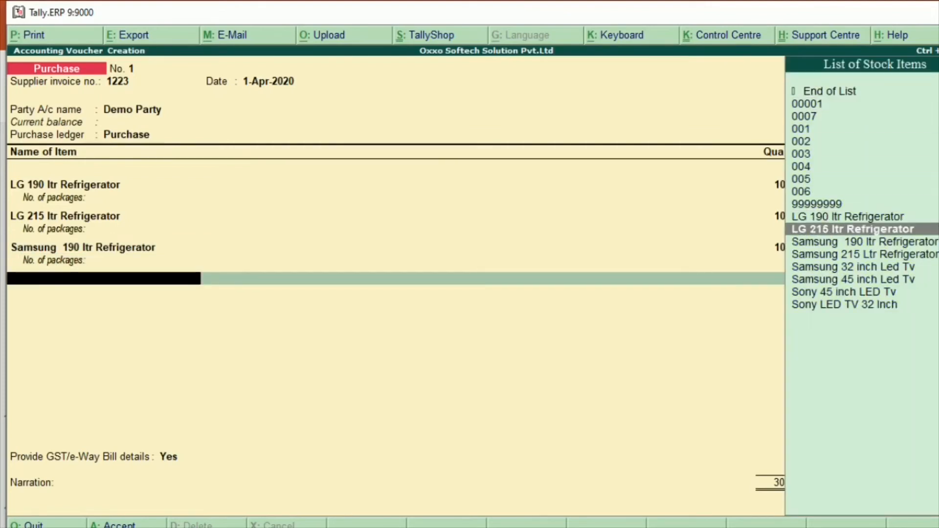
{"action": "key", "text": "Down"}
{"action": "key", "text": "Down"}
{"action": "key", "text": "Return"}
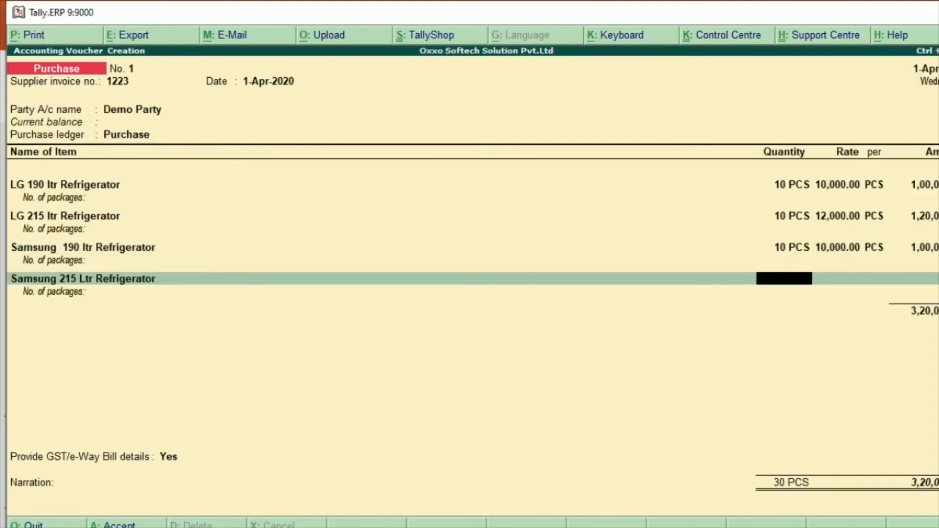
{"action": "type", "text": "10"}
{"action": "key", "text": "BackSpace"}
{"action": "type", "text": "0"}
{"action": "key", "text": "Return"}
Set the Samsung 215 Ltr Refrigerator rate to 11000 per PCS and accept the line amount
{"action": "type", "text": "12"}
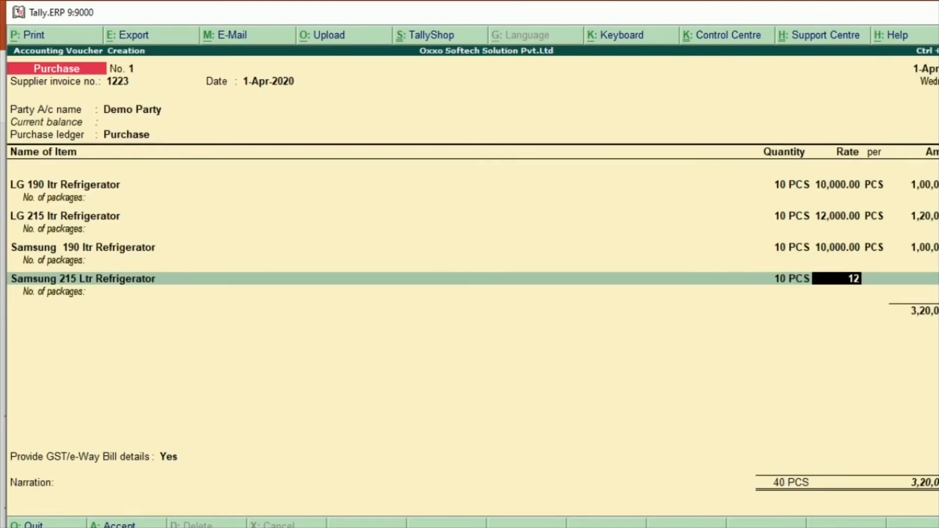
{"action": "key", "text": "BackSpace"}
{"action": "type", "text": "11"}
{"action": "key", "text": "BackSpace"}
{"action": "type", "text": "000"}
{"action": "key", "text": "Return"}
{"action": "key", "text": "Return"}
{"action": "key", "text": "Return"}
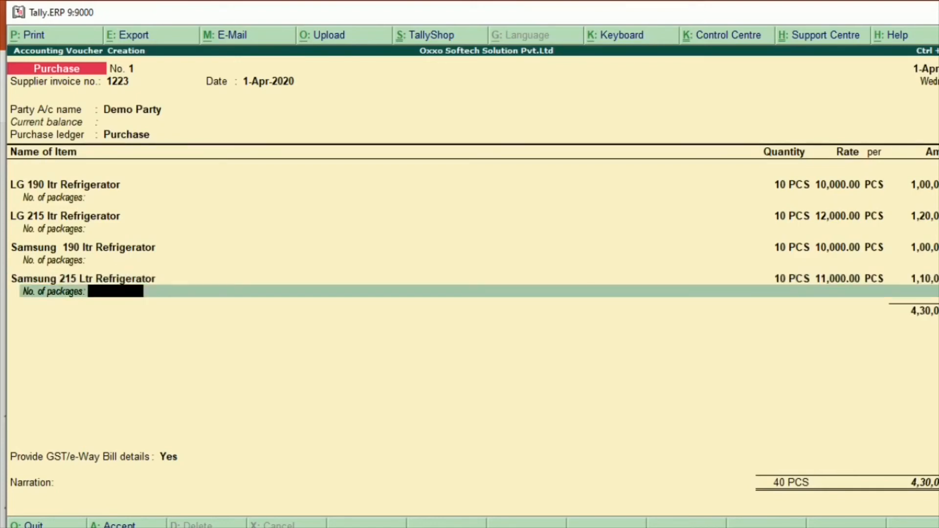
{"action": "key", "text": "Return"}
Add Samsung 32 inch Led Tv as the fifth voucher item with a quantity of 10 PCS
{"action": "key", "text": "Down"}
{"action": "key", "text": "Down"}
{"action": "key", "text": "Down"}
{"action": "key", "text": "Down"}
{"action": "key", "text": "Down"}
{"action": "key", "text": "Down"}
{"action": "key", "text": "Down"}
{"action": "key", "text": "Down"}
{"action": "key", "text": "Down"}
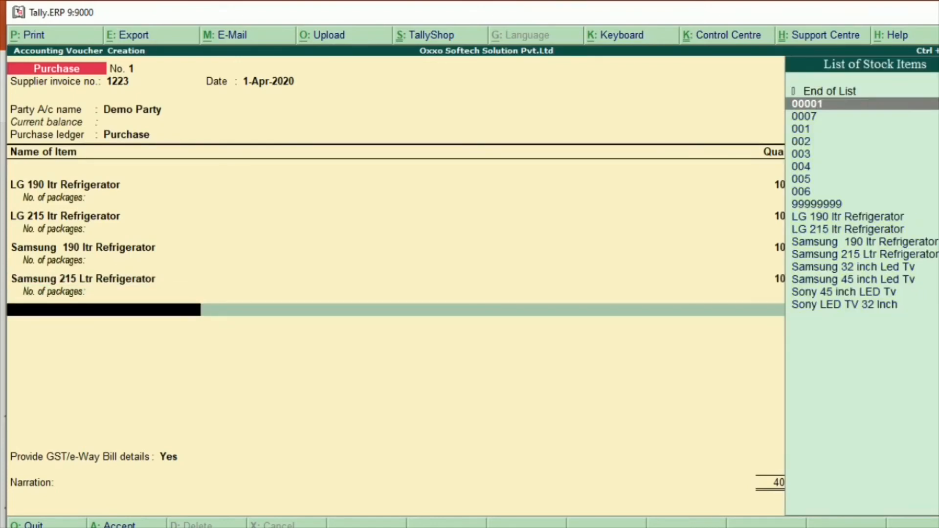
{"action": "key", "text": "Down"}
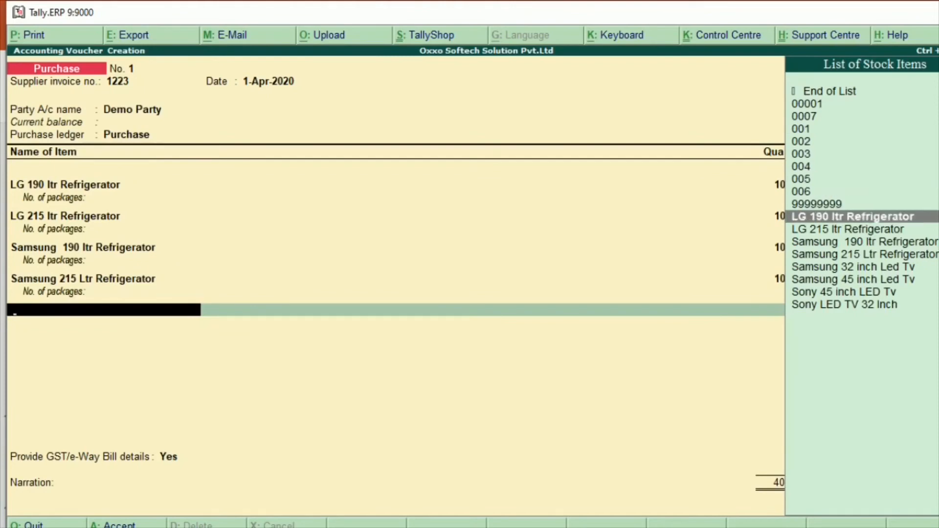
{"action": "key", "text": "Down"}
{"action": "key", "text": "Down"}
{"action": "key", "text": "Down"}
{"action": "key", "text": "Down"}
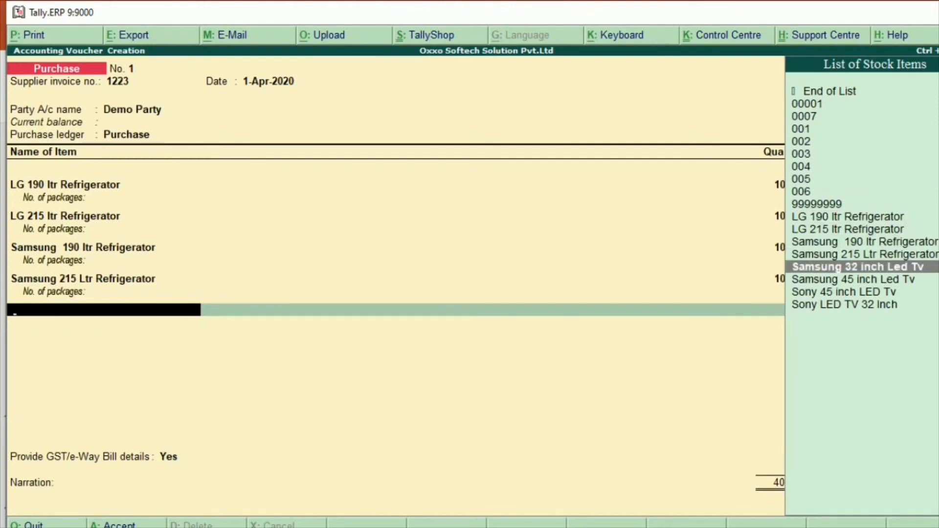
{"action": "key", "text": "Return"}
{"action": "type", "text": "1"}
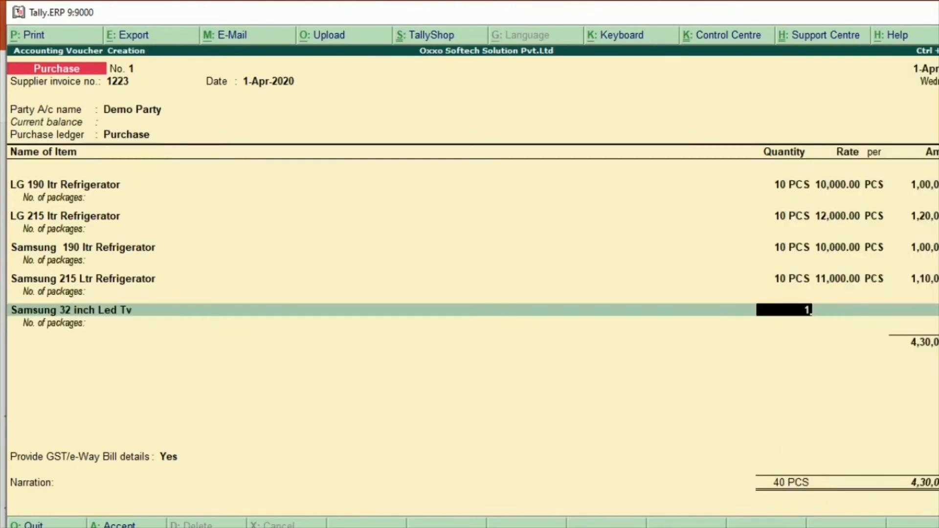
{"action": "type", "text": "0"}
{"action": "key", "text": "Return"}
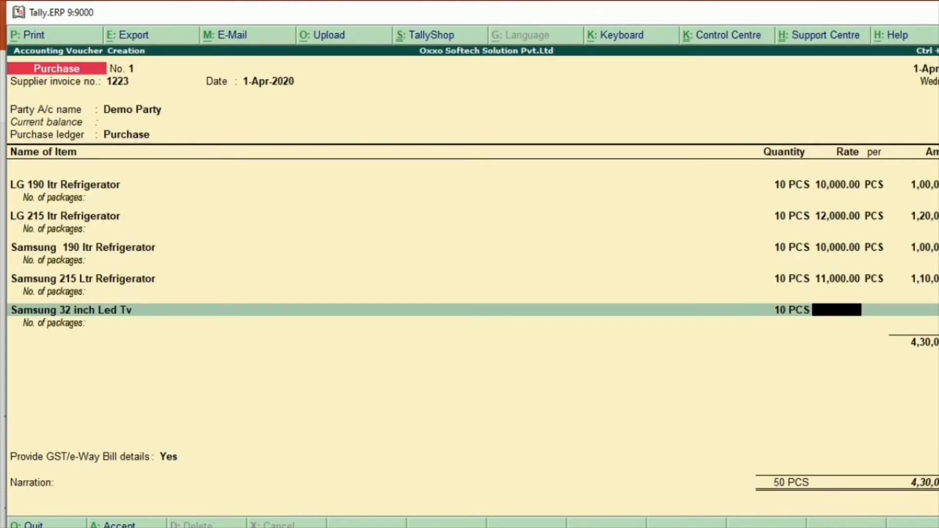
Set the Samsung 32 inch Led Tv rate to 10,000 per PCS and accept the line amount
{"action": "type", "text": "10,000"}
{"action": "key", "text": "Return"}
{"action": "key", "text": "Return"}
{"action": "key", "text": "Return"}
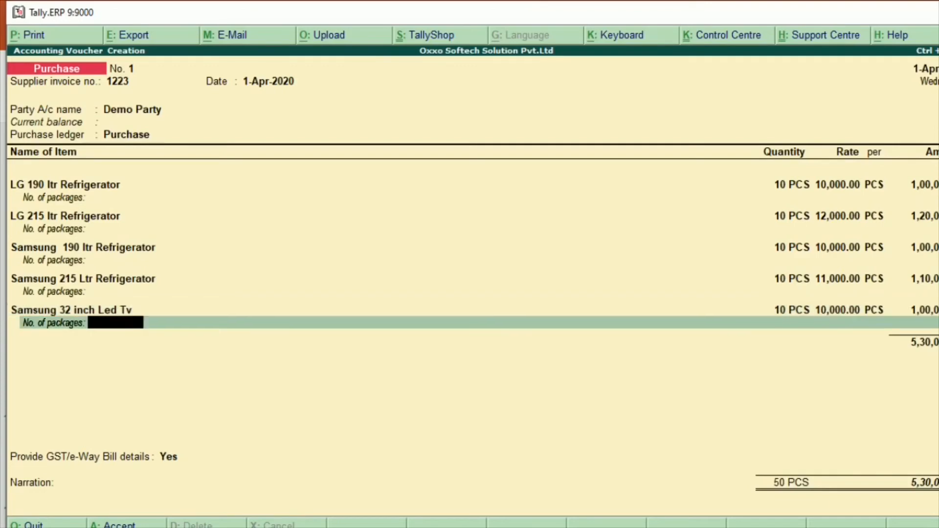
{"action": "key", "text": "Return"}
Add Samsung 45 inch Led Tv as the sixth voucher item with a quantity of 10 PCS
{"action": "key", "text": "Down"}
{"action": "key", "text": "Down"}
{"action": "key", "text": "Down"}
{"action": "key", "text": "Down"}
{"action": "key", "text": "Down"}
{"action": "key", "text": "Down"}
{"action": "key", "text": "Down"}
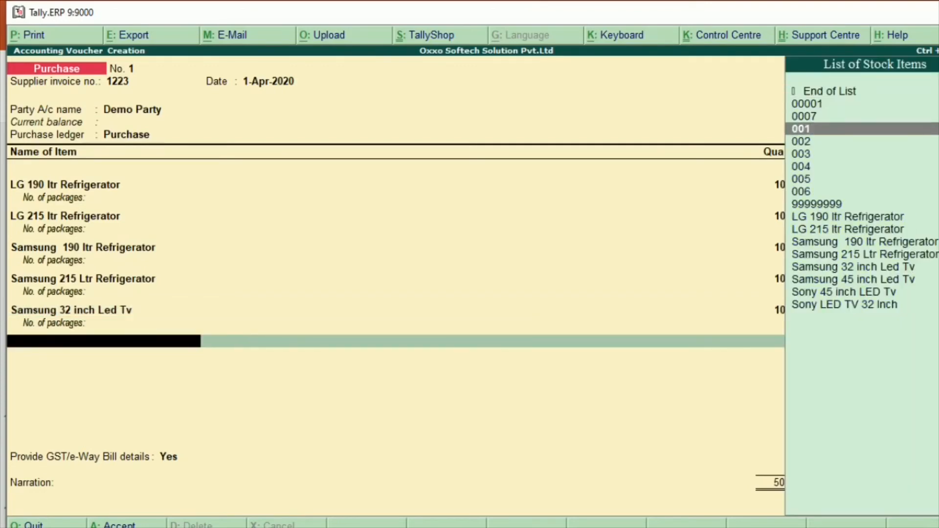
{"action": "key", "text": "Down"}
{"action": "key", "text": "Down"}
{"action": "key", "text": "Down"}
{"action": "key", "text": "Down"}
{"action": "key", "text": "Down"}
{"action": "key", "text": "Down"}
{"action": "key", "text": "Down"}
{"action": "key", "text": "Down"}
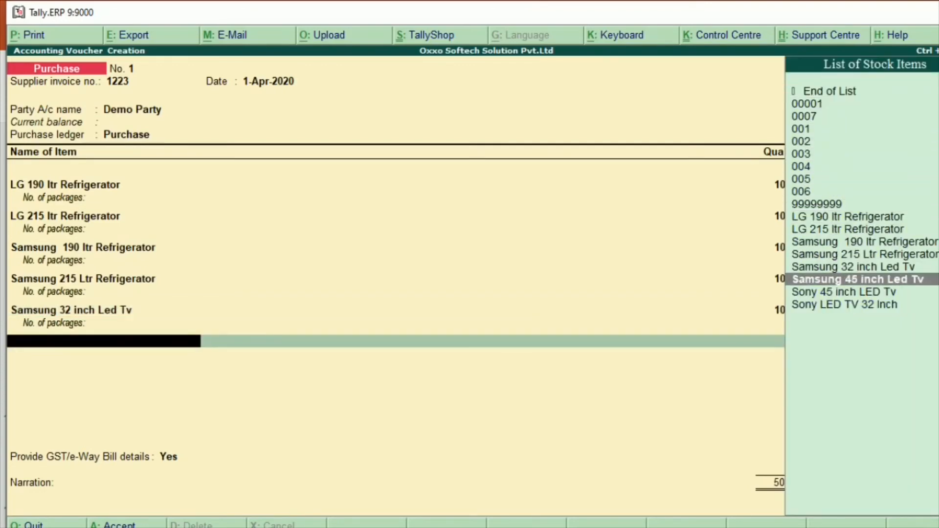
{"action": "key", "text": "Return"}
{"action": "type", "text": "10"}
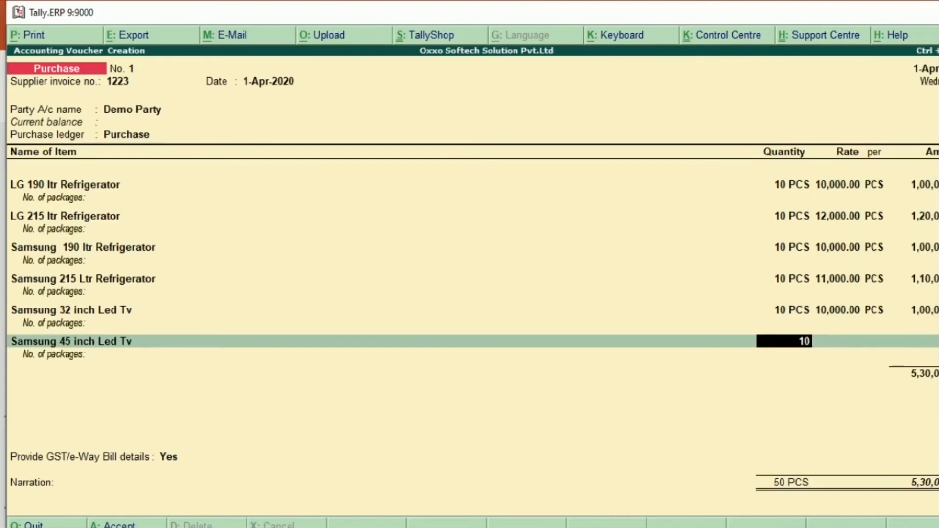
{"action": "key", "text": "Return"}
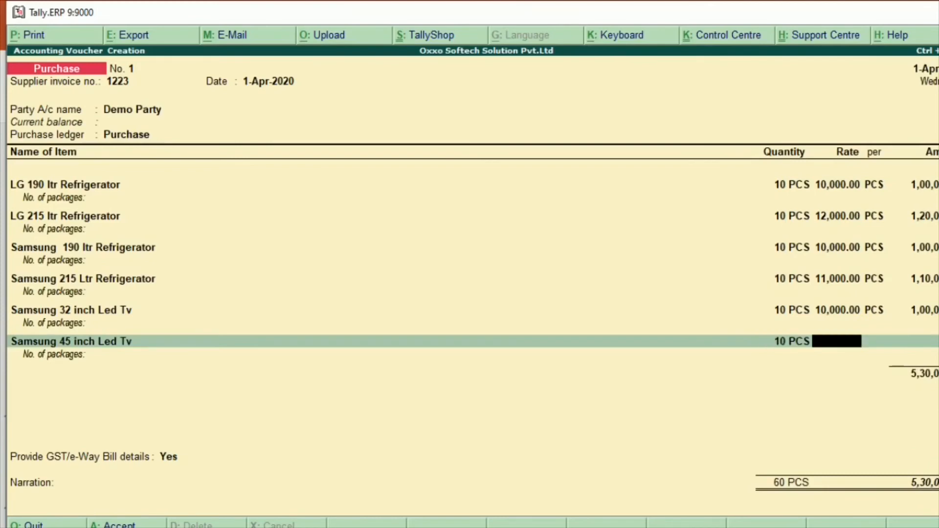
Set the Samsung 45 inch Led Tv rate to 9000 per PCS and accept the line amount
{"action": "type", "text": "9"}
{"action": "type", "text": "9"}
{"action": "key", "text": "BackSpace"}
{"action": "type", "text": "000"}
{"action": "key", "text": "Return"}
{"action": "key", "text": "Return"}
{"action": "key", "text": "Return"}
{"action": "key", "text": "Return"}
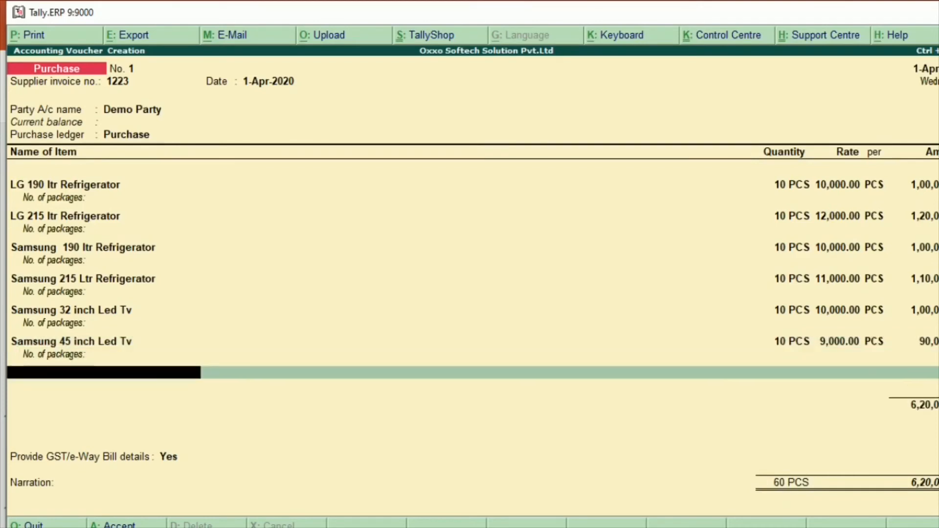
Add Sony 45 inch LED Tv as the seventh voucher item with a quantity of 10 PCS
{"action": "key", "text": "Down"}
{"action": "key", "text": "Down"}
{"action": "key", "text": "Down"}
{"action": "key", "text": "Down"}
{"action": "key", "text": "Down"}
{"action": "key", "text": "Down"}
{"action": "key", "text": "Down"}
{"action": "key", "text": "Down"}
{"action": "key", "text": "Down"}
{"action": "key", "text": "Down"}
{"action": "key", "text": "Down"}
{"action": "key", "text": "Down"}
{"action": "key", "text": "Down"}
{"action": "key", "text": "Down"}
{"action": "key", "text": "Down"}
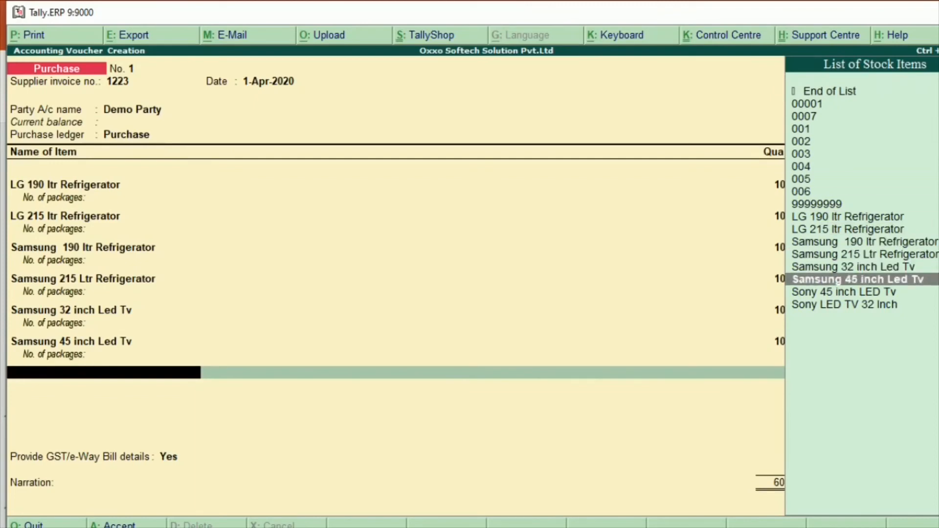
{"action": "key", "text": "Down"}
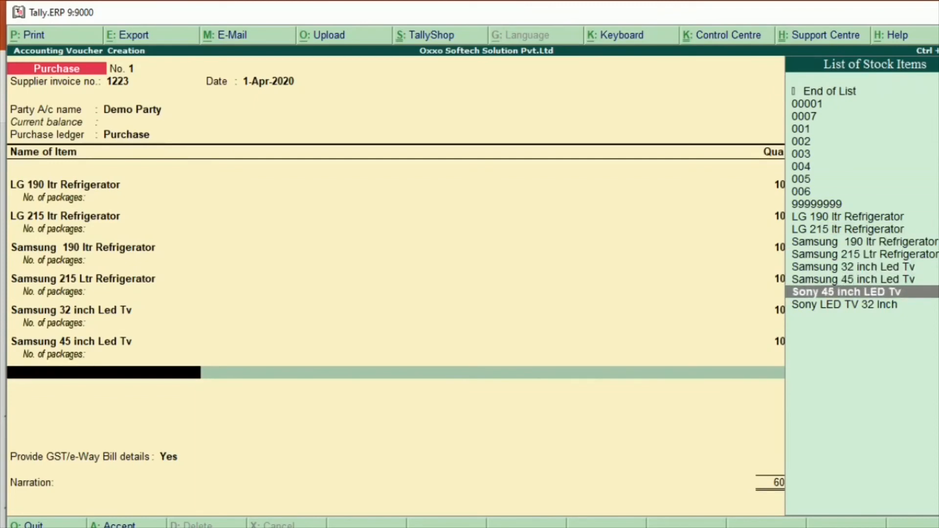
{"action": "key", "text": "Return"}
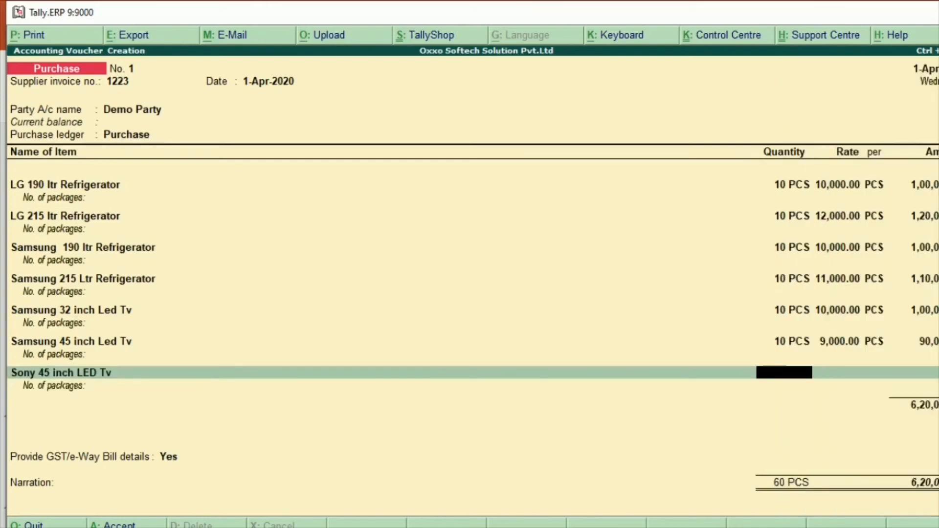
{"action": "type", "text": "10"}
{"action": "key", "text": "Return"}
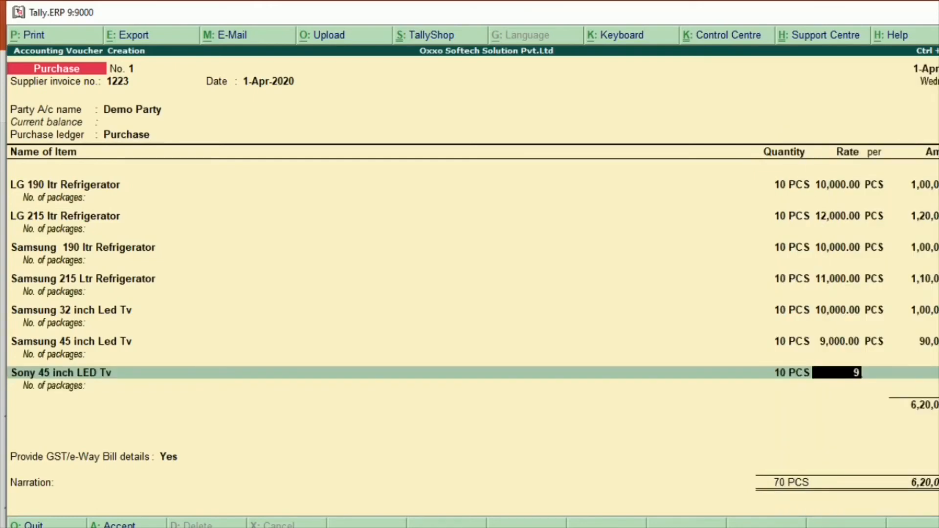
Set the Sony 45 inch LED Tv rate to 8,000 per PCS and accept the line amount
{"action": "type", "text": "8,"}
{"action": "type", "text": "000"}
{"action": "key", "text": "Return"}
{"action": "key", "text": "Return"}
{"action": "key", "text": "Return"}
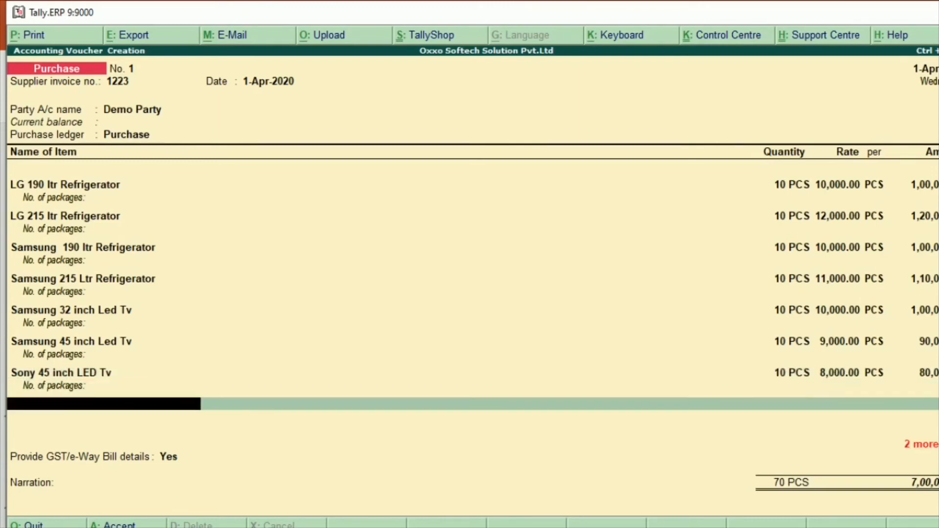
Add Sony LED TV 32 Inch as the eighth voucher item with a quantity of 10 PCS
{"action": "key", "text": "Down"}
{"action": "key", "text": "Down"}
{"action": "key", "text": "Down"}
{"action": "key", "text": "Down"}
{"action": "key", "text": "Down"}
{"action": "key", "text": "Down"}
{"action": "key", "text": "Down"}
{"action": "key", "text": "Down"}
{"action": "key", "text": "Down"}
{"action": "key", "text": "Down"}
{"action": "key", "text": "Down"}
{"action": "key", "text": "Down"}
{"action": "key", "text": "Down"}
{"action": "key", "text": "Down"}
{"action": "key", "text": "Down"}
{"action": "key", "text": "Down"}
{"action": "key", "text": "Down"}
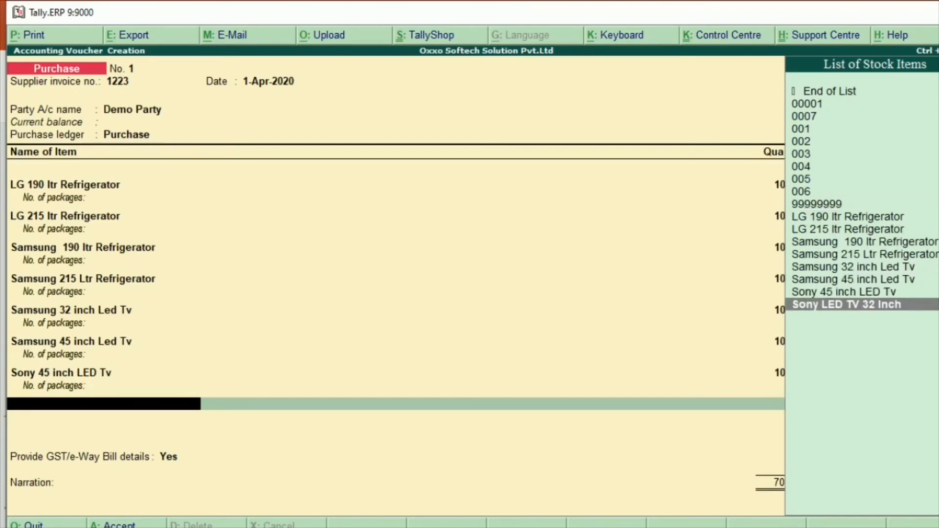
{"action": "key", "text": "Return"}
{"action": "type", "text": "10"}
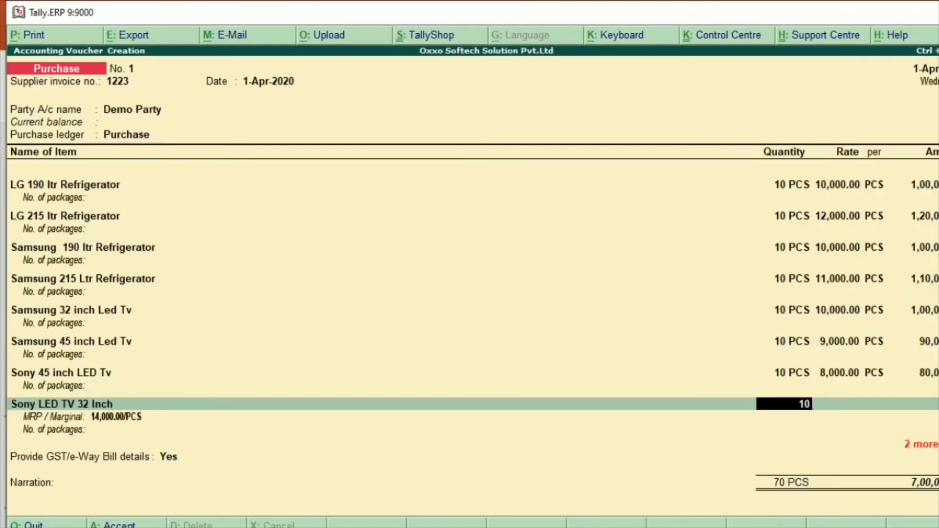
{"action": "key", "text": "Return"}
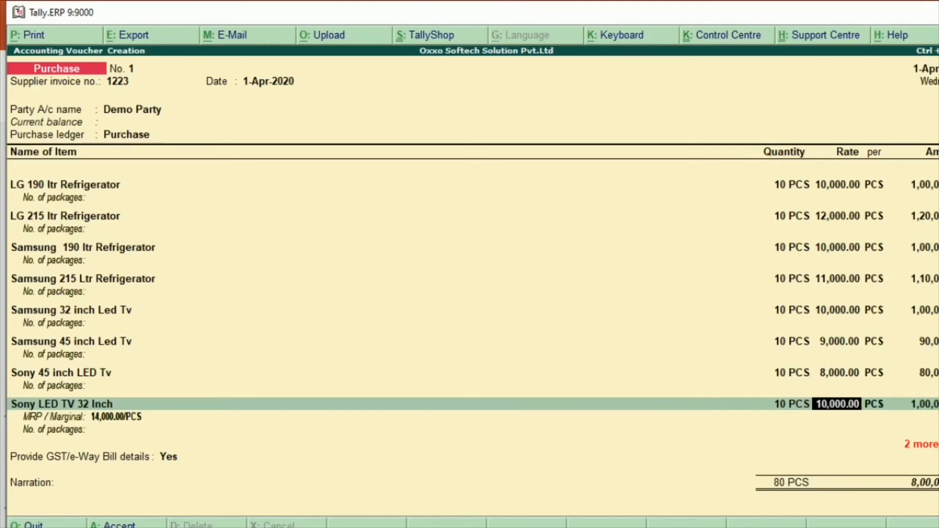
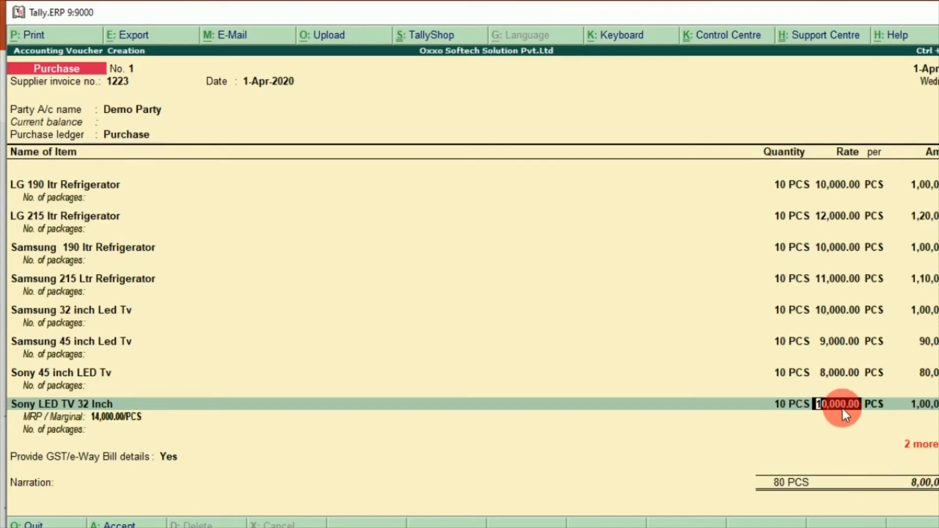
Accept the prefilled rate of 10,000 per PCS for Sony LED TV 32 Inch and finish the item line
{"action": "key", "text": "Return"}
{"action": "key", "text": "Return"}
{"action": "key", "text": "Return"}
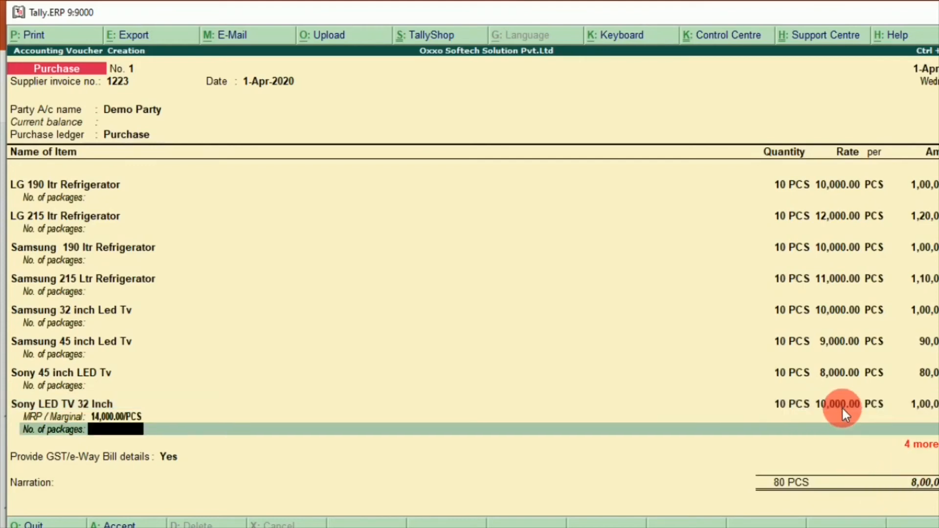
{"action": "key", "text": "Return"}
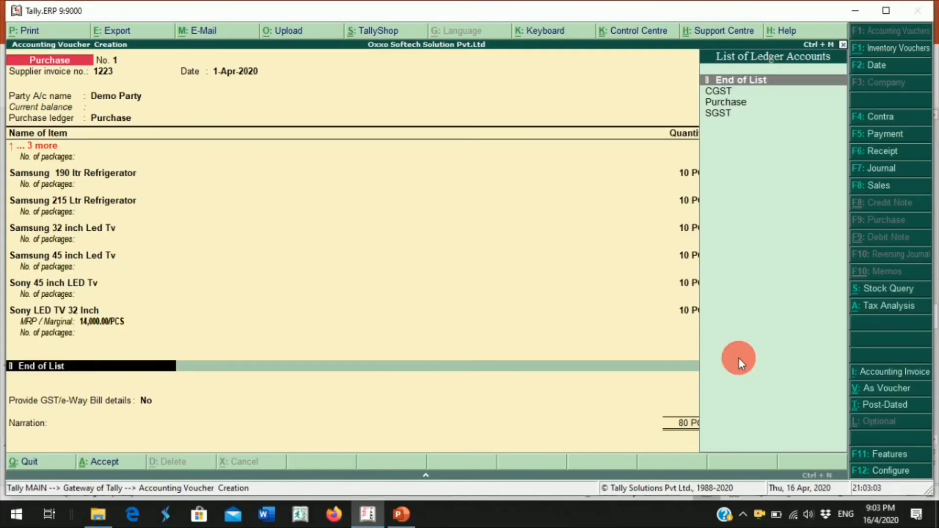
Apply the CGST and SGST ledgers to the purchase voucher, keeping GST/e-Way Bill details at No
{"action": "key", "text": "Down"}
{"action": "key", "text": "Return"}
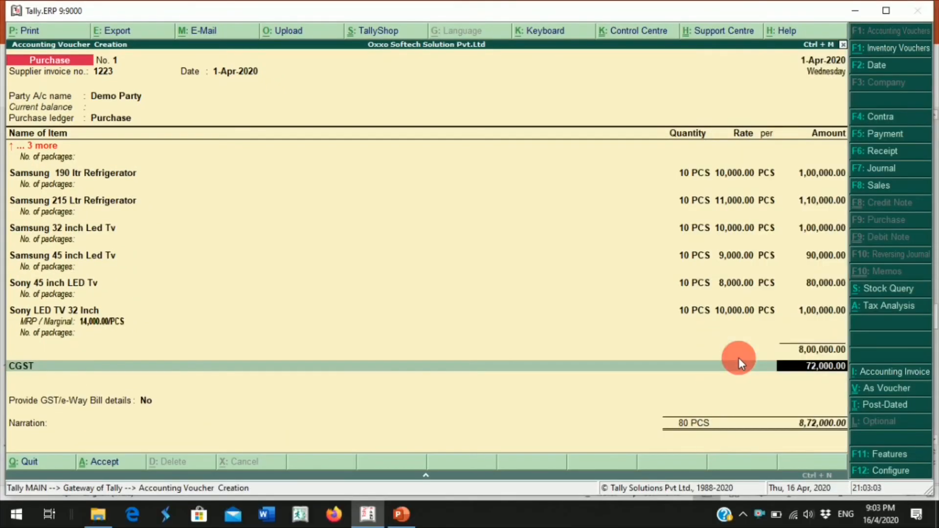
{"action": "key", "text": "Return"}
{"action": "key", "text": "Down"}
{"action": "key", "text": "Down"}
{"action": "key", "text": "Down"}
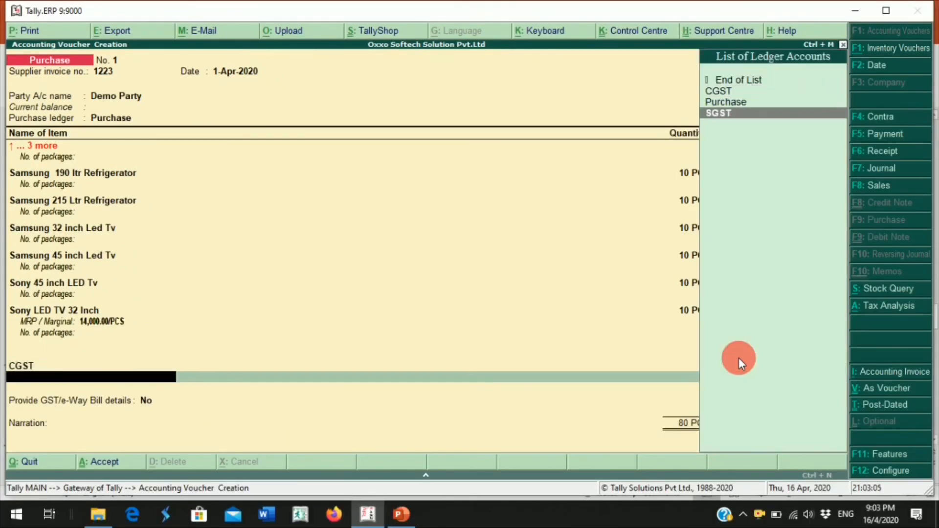
{"action": "key", "text": "Return"}
{"action": "key", "text": "Return"}
{"action": "key", "text": "Return"}
{"action": "key", "text": "Return"}
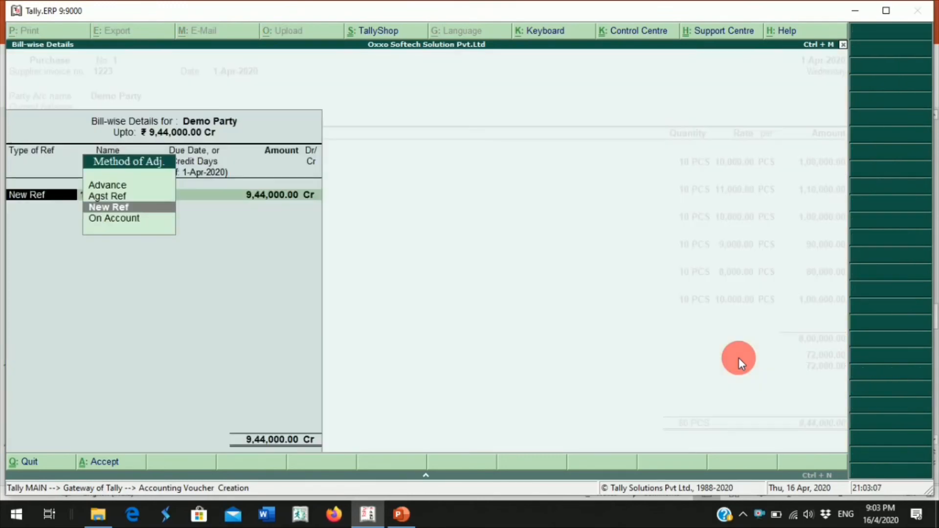
Record Demo Party's bill as a New Ref, save the purchase voucher and return to the Gateway of Tally
{"action": "key", "text": "Return"}
{"action": "key", "text": "Return"}
{"action": "key", "text": "Return"}
{"action": "key", "text": "Return"}
{"action": "key", "text": "Return"}
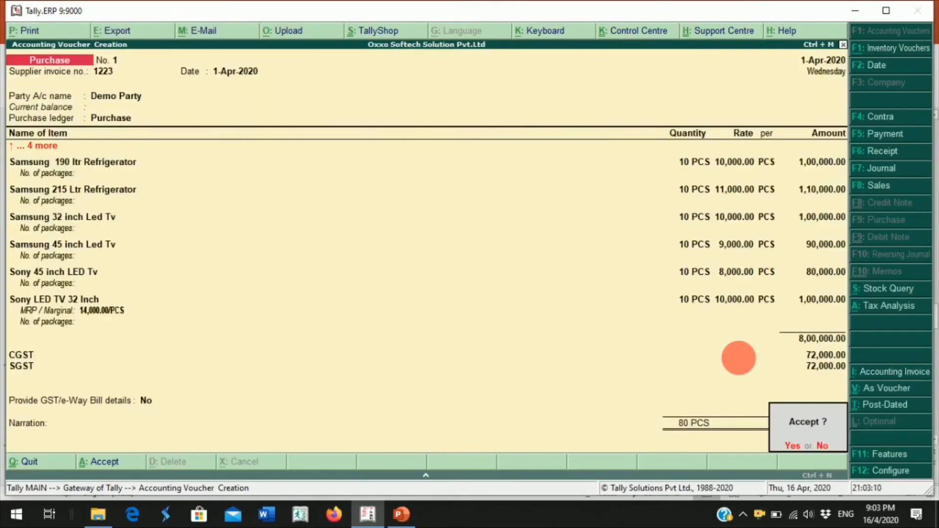
{"action": "key", "text": "Return"}
{"action": "key", "text": "Escape"}
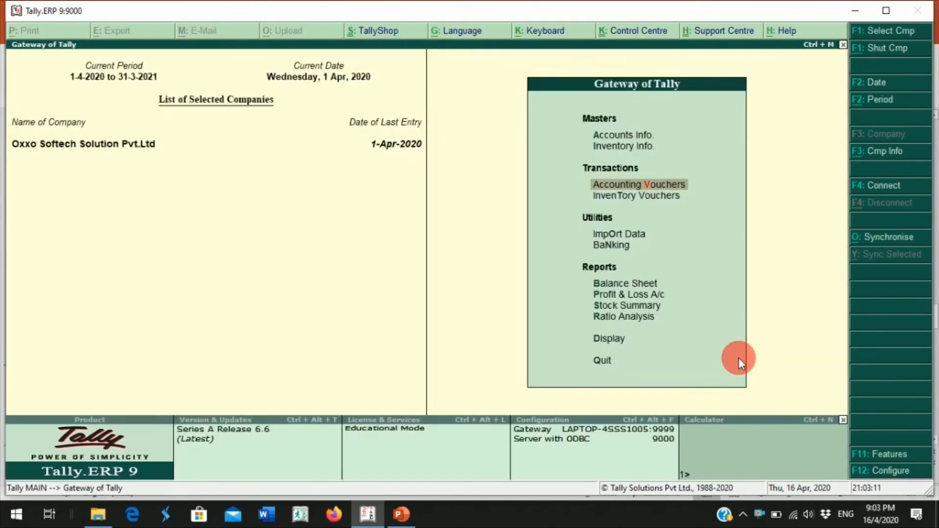
{"action": "key", "text": "Escape"}
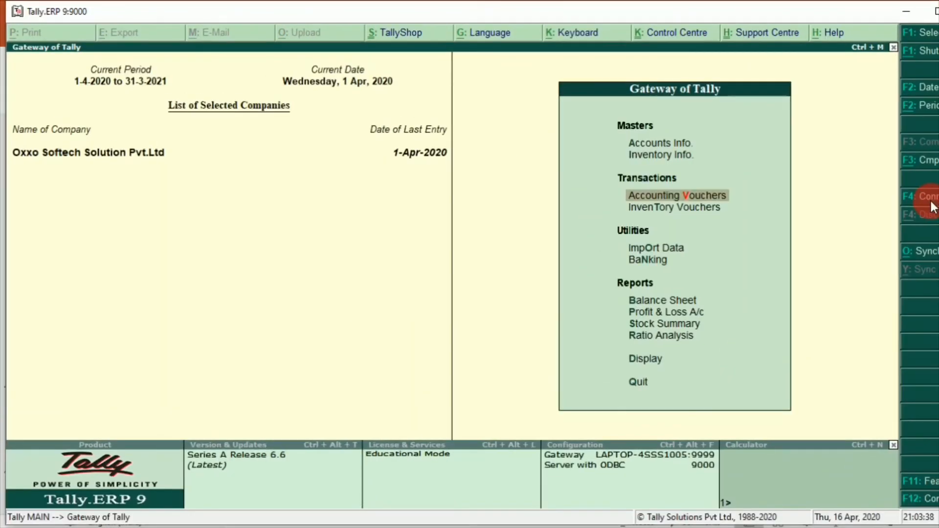
Start a new sales voucher and select SALES PARTY as the party account
{"action": "key", "text": "Return"}
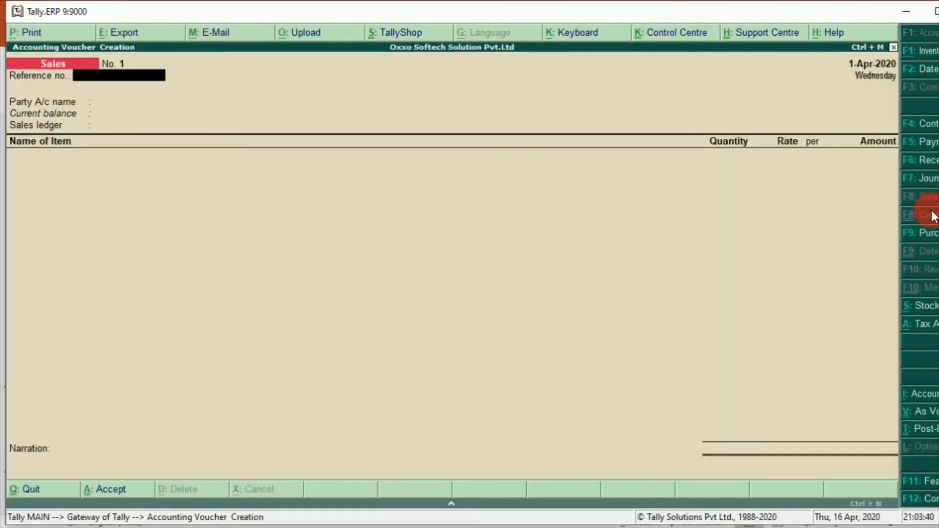
{"action": "key", "text": "Return"}
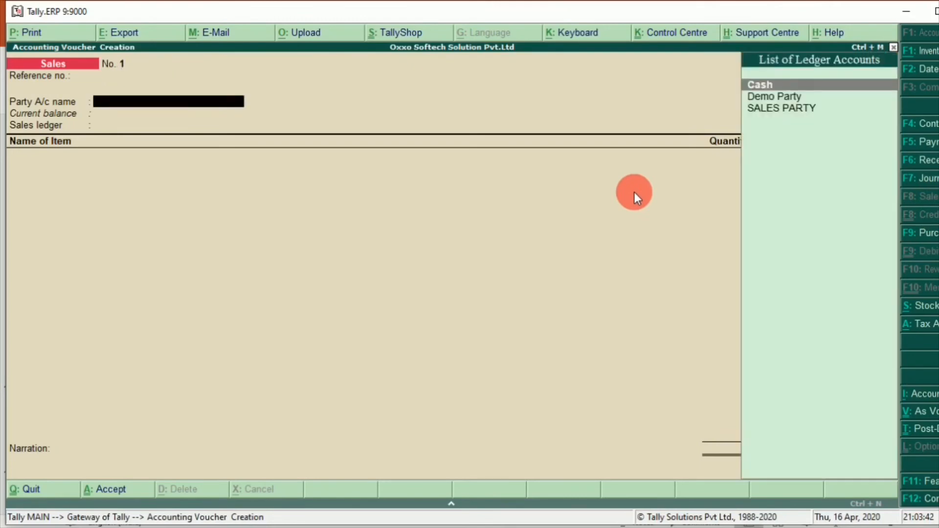
{"action": "key", "text": "Down"}
{"action": "key", "text": "Return"}
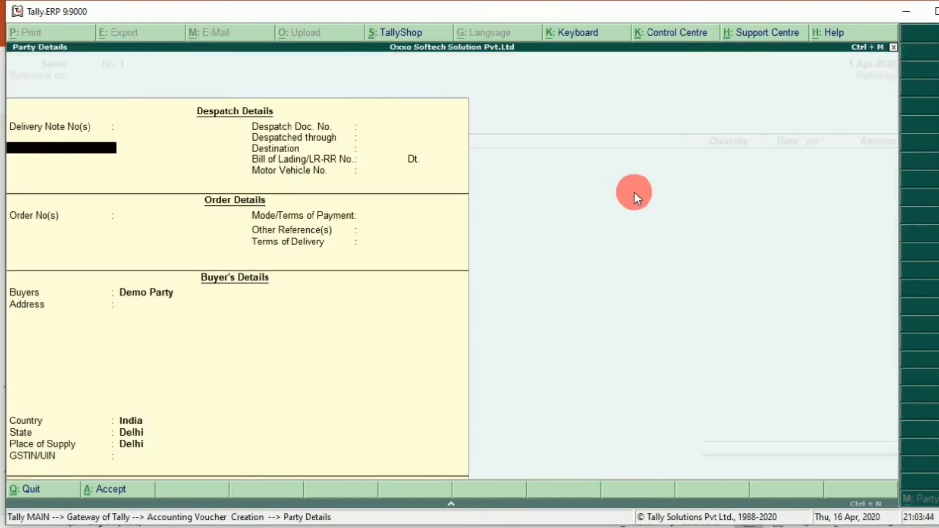
{"action": "key", "text": "Escape"}
{"action": "key", "text": "Down"}
{"action": "key", "text": "Return"}
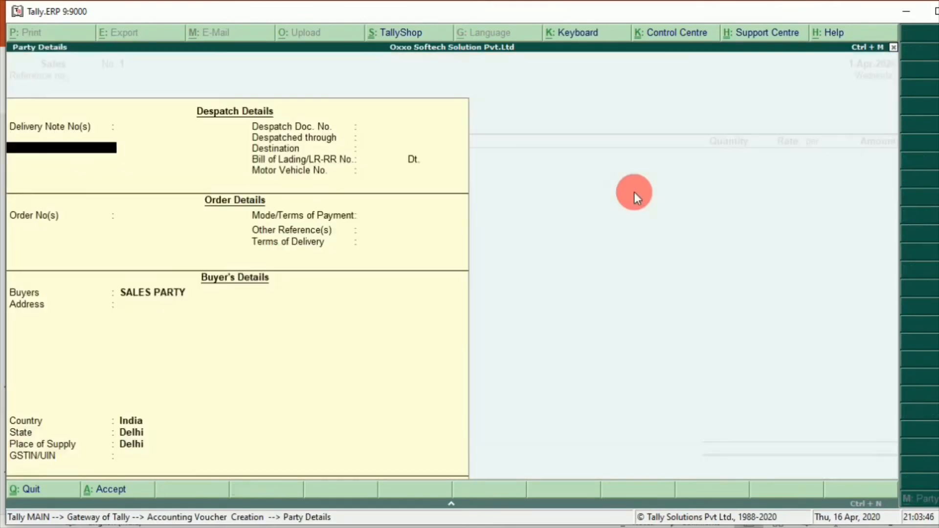
Accept SALES PARTY's party details, leaving the despatch and order details blank
{"action": "key", "text": "Return"}
{"action": "key", "text": "Return"}
{"action": "key", "text": "Return"}
{"action": "key", "text": "Return"}
{"action": "key", "text": "ctrl+a"}
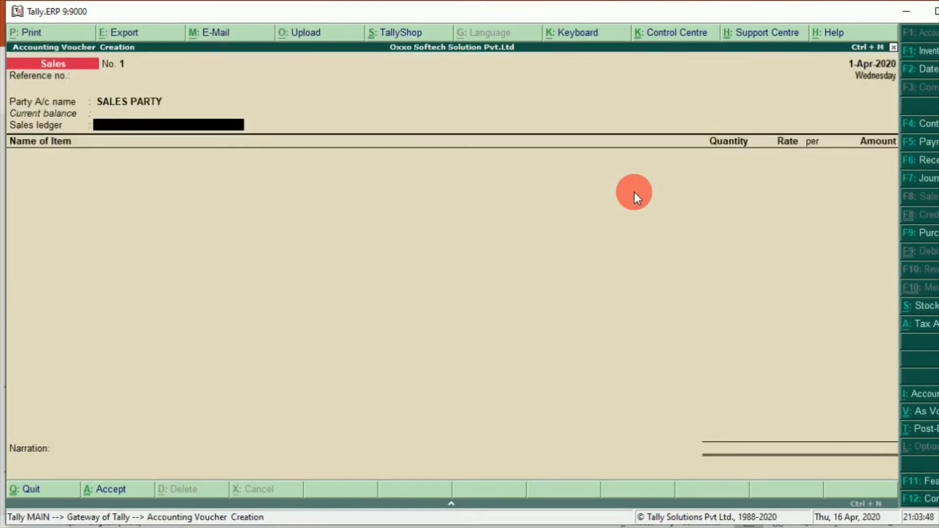
Create a SALES ledger under Sales Accounts with inventory values affected set to Yes, and use it as the voucher's sales ledger
{"action": "key", "text": "alt+c"}
{"action": "type", "text": "SALES"}
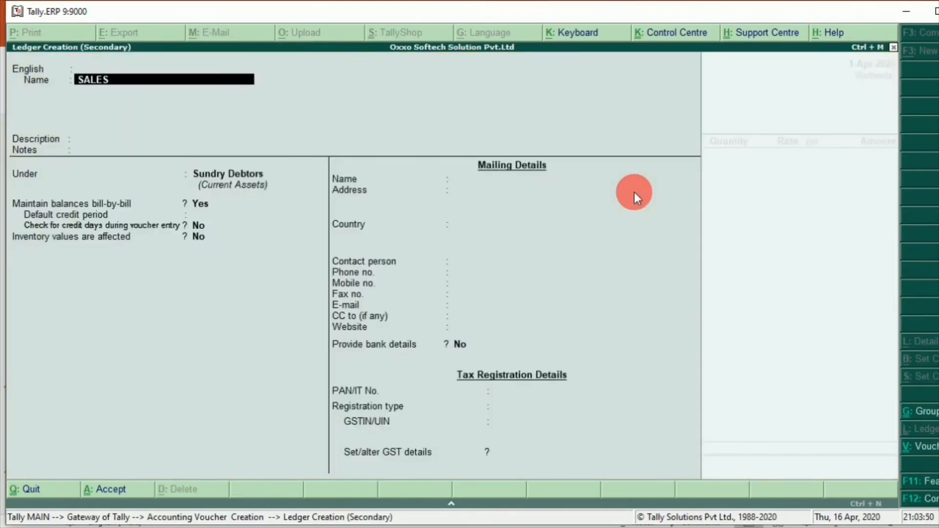
{"action": "key", "text": "Return"}
{"action": "key", "text": "Return"}
{"action": "key", "text": "Return"}
{"action": "type", "text": "Sa"}
{"action": "key", "text": "Return"}
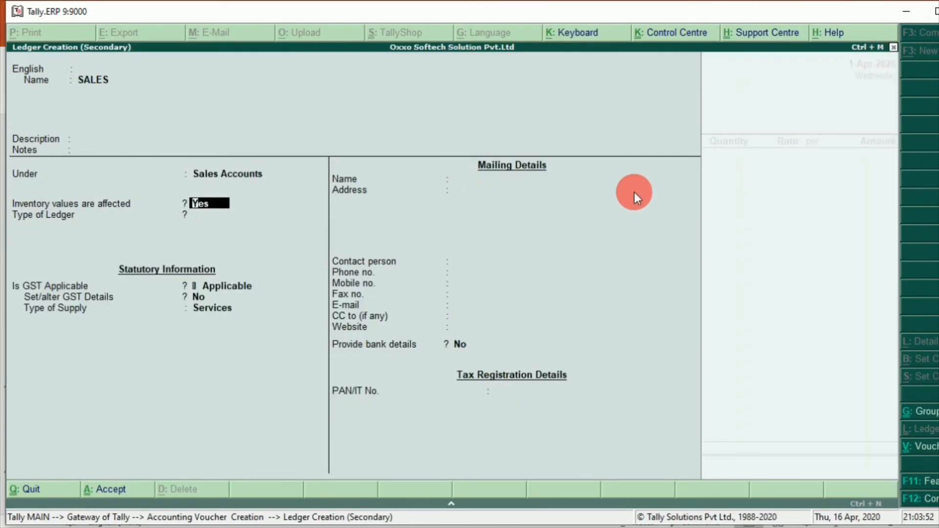
{"action": "key", "text": "Return"}
{"action": "key", "text": "Return"}
{"action": "key", "text": "Return"}
{"action": "key", "text": "ctrl+a"}
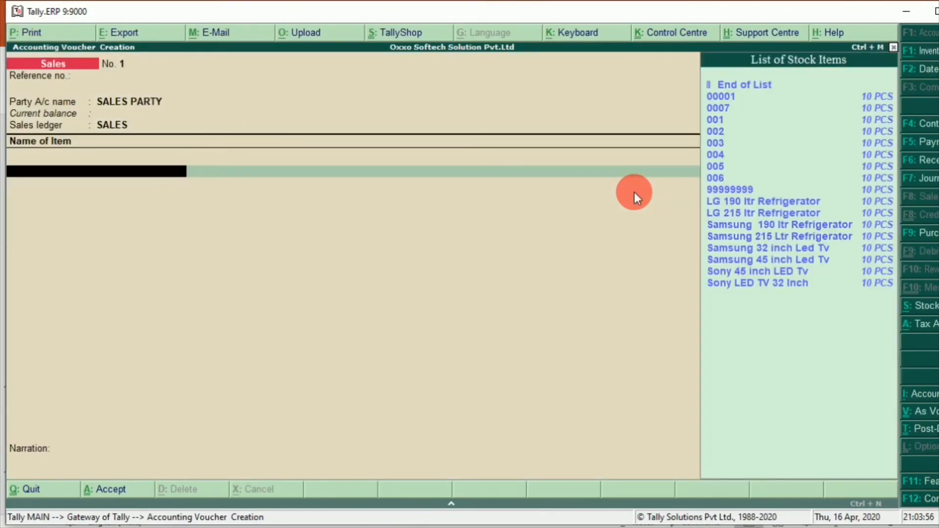
Add LG 190 ltr Refrigerator as the first sales voucher item with a quantity of 2 PCS
{"action": "key", "text": "Down"}
{"action": "key", "text": "Down"}
{"action": "key", "text": "Down"}
{"action": "key", "text": "Down"}
{"action": "key", "text": "Down"}
{"action": "key", "text": "Down"}
{"action": "key", "text": "Down"}
{"action": "key", "text": "Down"}
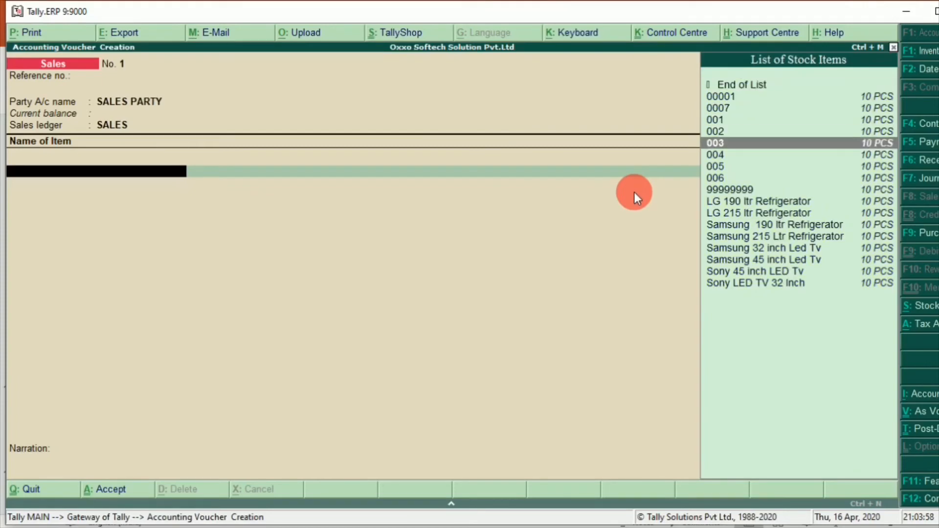
{"action": "key", "text": "Down"}
{"action": "key", "text": "Return"}
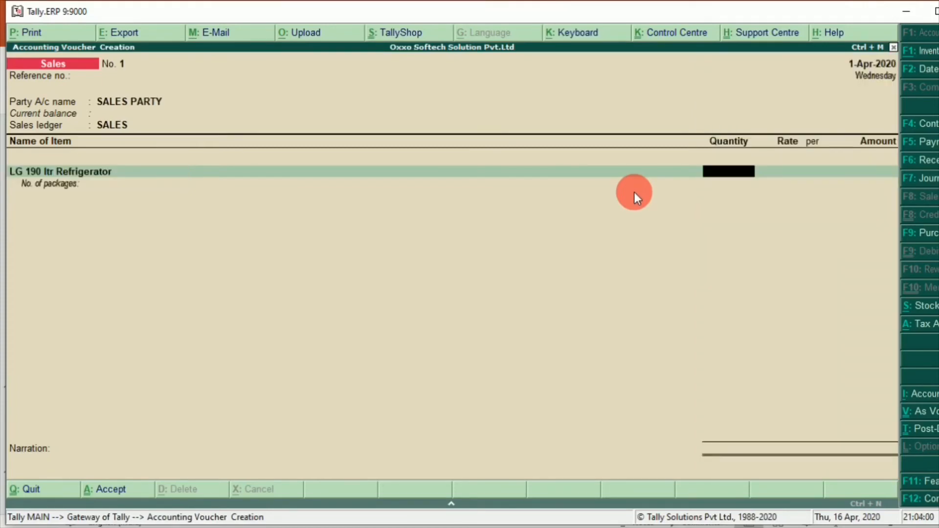
{"action": "key", "text": "BackSpace"}
{"action": "key", "text": "Return"}
{"action": "type", "text": "2"}
{"action": "key", "text": "Return"}
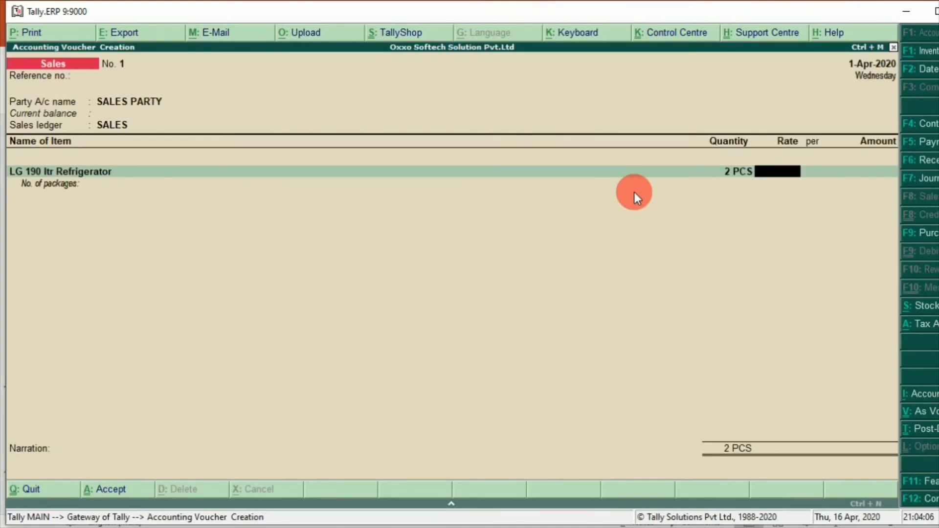
Set the rate of LG 190 ltr Refrigerator to 12,000 per PCS and finish the item line
{"action": "type", "text": "12000"}
{"action": "key", "text": "Return"}
{"action": "key", "text": "Return"}
{"action": "key", "text": "Return"}
{"action": "key", "text": "Return"}
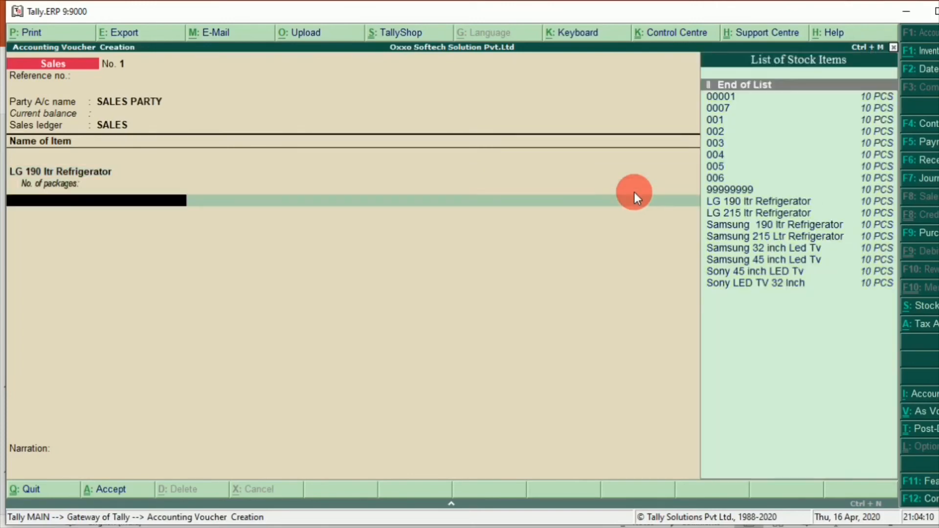
Add LG 215 ltr Refrigerator as the second sales voucher item with a quantity of 3 PCS
{"action": "key", "text": "Down"}
{"action": "key", "text": "Down"}
{"action": "key", "text": "Down"}
{"action": "key", "text": "Down"}
{"action": "key", "text": "Down"}
{"action": "key", "text": "Down"}
{"action": "key", "text": "Down"}
{"action": "key", "text": "Down"}
{"action": "key", "text": "Down"}
{"action": "key", "text": "Down"}
{"action": "key", "text": "Down"}
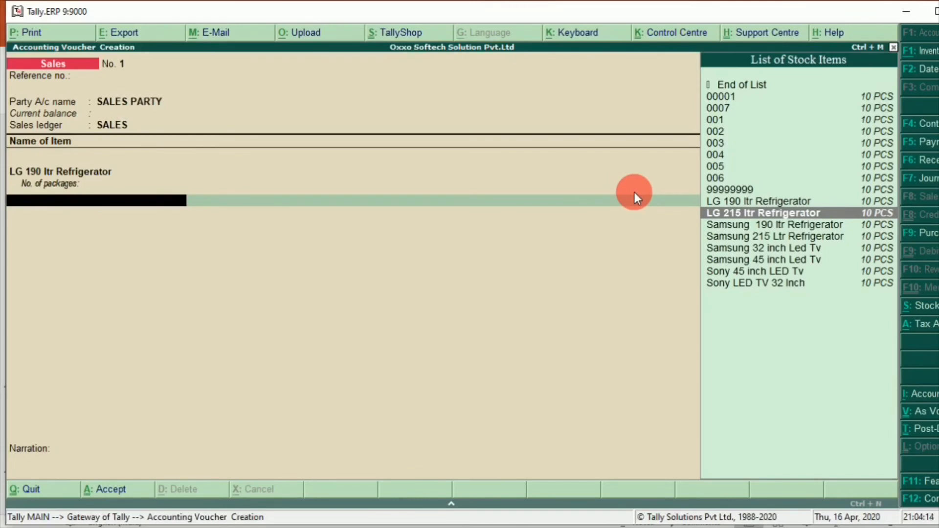
{"action": "key", "text": "Return"}
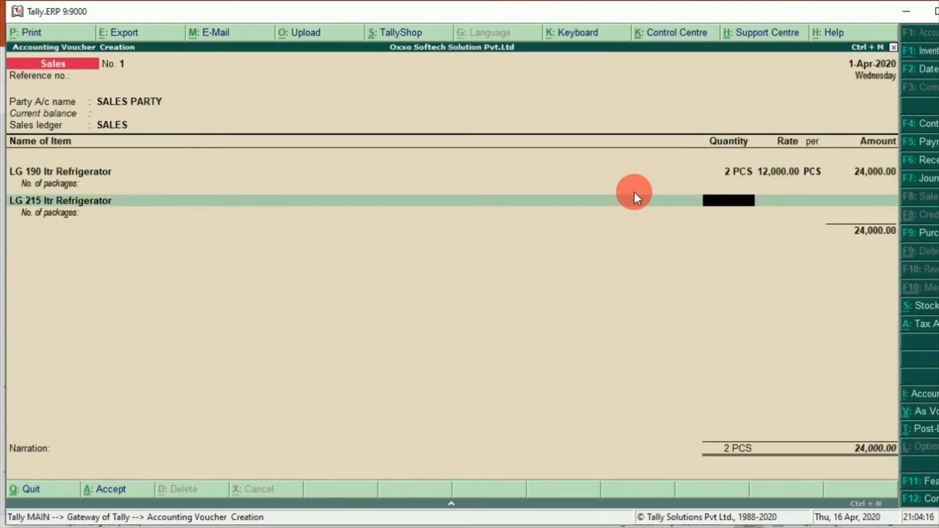
{"action": "type", "text": "3"}
{"action": "key", "text": "Return"}
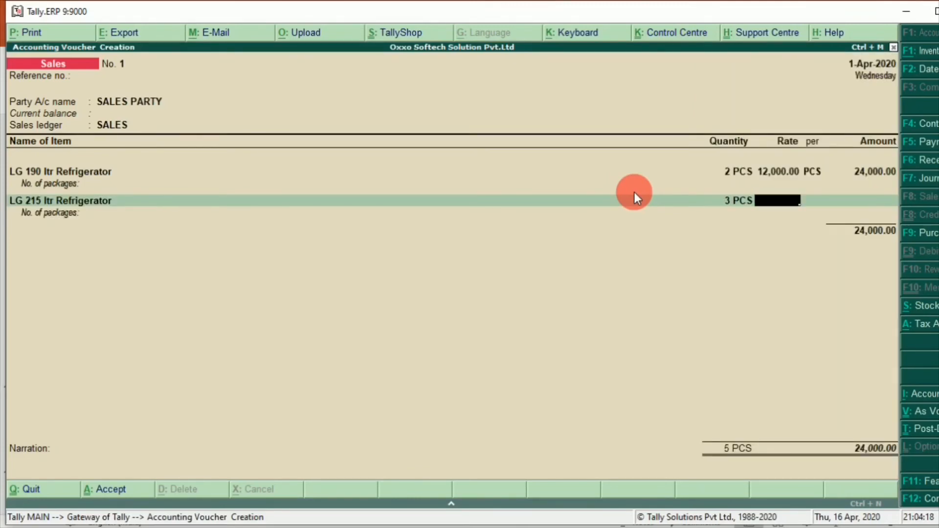
Enter a rate of 1,000 per PCS for LG 215 ltr Refrigerator
{"action": "type", "text": "100"}
{"action": "key", "text": "BackSpace"}
{"action": "key", "text": "BackSpace"}
{"action": "type", "text": "000"}
{"action": "key", "text": "Return"}
{"action": "key", "text": "Return"}
{"action": "key", "text": "Return"}
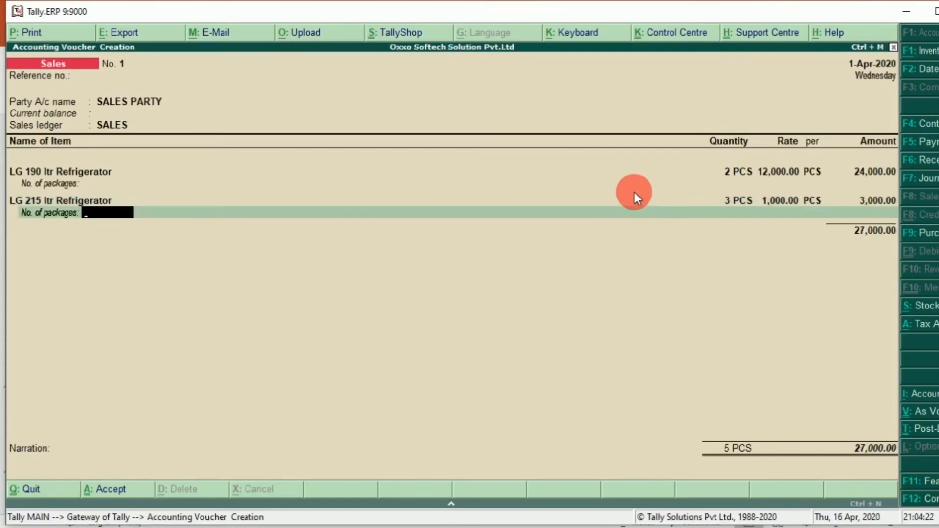
Set the rate of LG 215 ltr Refrigerator to 10,000 per PCS and finish the item line
{"action": "key", "text": "BackSpace"}
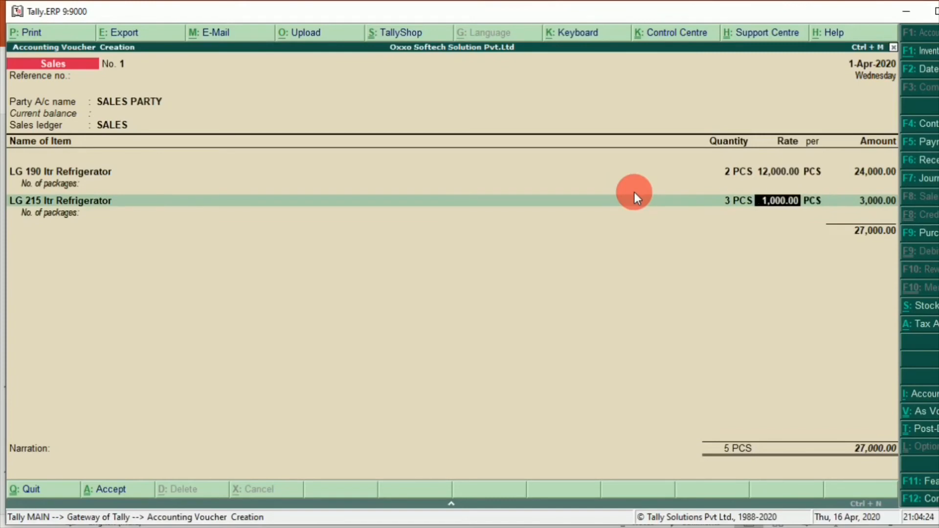
{"action": "key", "text": "BackSpace"}
{"action": "type", "text": "10000"}
{"action": "key", "text": "Return"}
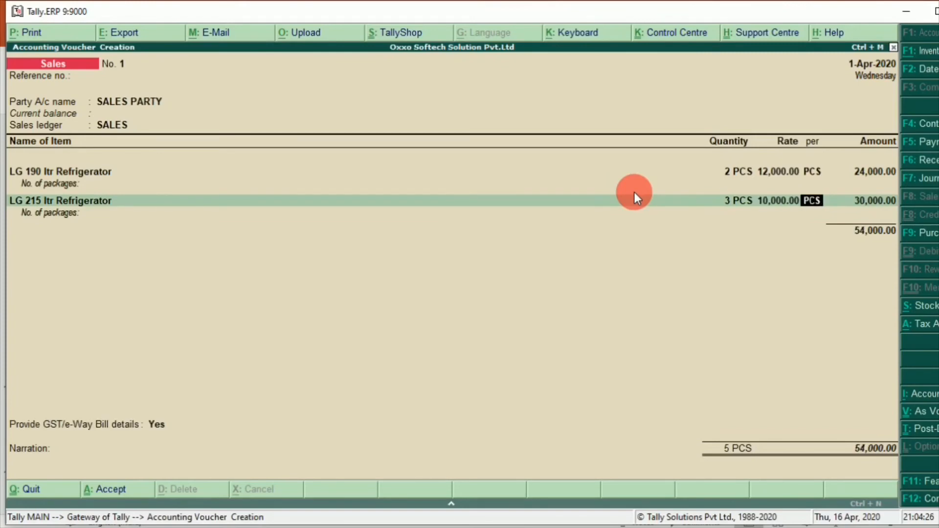
{"action": "key", "text": "Return"}
{"action": "key", "text": "Return"}
{"action": "key", "text": "Return"}
Add Samsung 32 inch Led Tv as the third sales voucher item with a quantity of 8 PCS
{"action": "key", "text": "Down"}
{"action": "key", "text": "Down"}
{"action": "key", "text": "Down"}
{"action": "key", "text": "Down"}
{"action": "key", "text": "Down"}
{"action": "key", "text": "Down"}
{"action": "key", "text": "Down"}
{"action": "key", "text": "Down"}
{"action": "key", "text": "Down"}
{"action": "key", "text": "Down"}
{"action": "key", "text": "Down"}
{"action": "key", "text": "Down"}
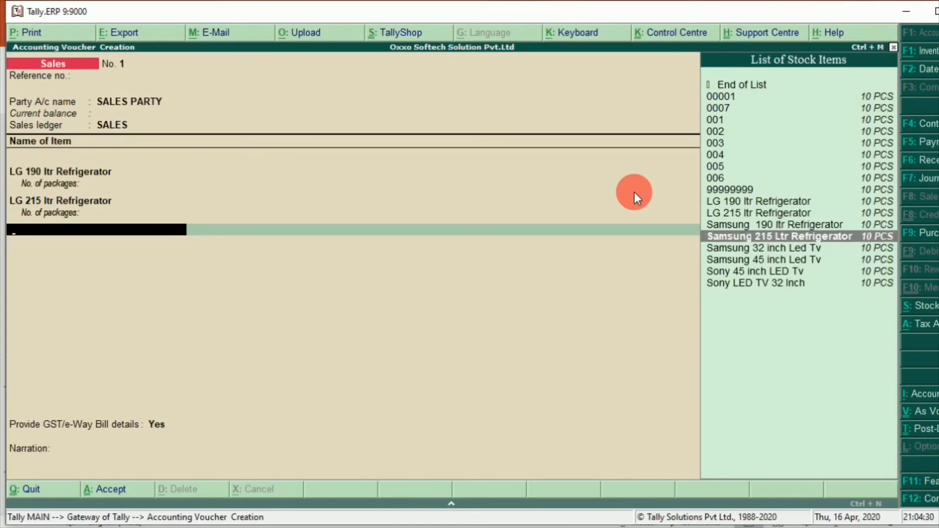
{"action": "key", "text": "Down"}
{"action": "key", "text": "Return"}
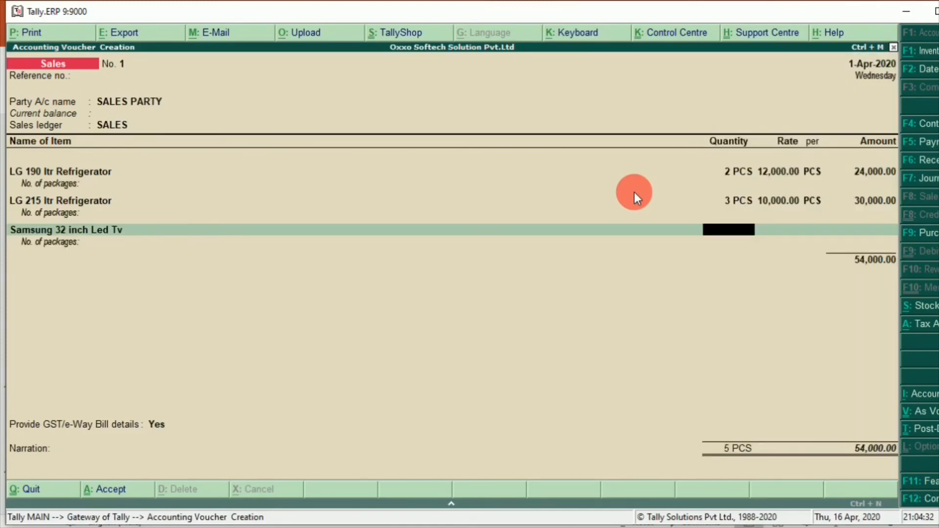
{"action": "type", "text": "1"}
{"action": "key", "text": "BackSpace"}
{"action": "type", "text": "8"}
{"action": "key", "text": "Return"}
Set the rate of Samsung 32 inch Led Tv to 11,000 per PCS and finish the item line
{"action": "type", "text": "1"}
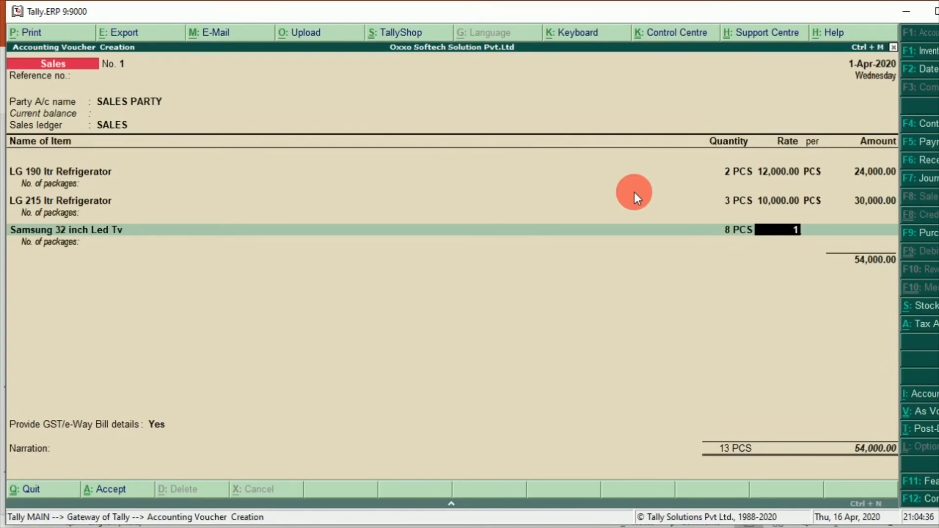
{"action": "type", "text": "1,000"}
{"action": "key", "text": "Return"}
{"action": "key", "text": "Return"}
Add Sony LED TV 32 Inch as the fourth sales voucher item with a quantity of 7 PCS
{"action": "key", "text": "Down"}
{"action": "key", "text": "Down"}
{"action": "key", "text": "Down"}
{"action": "key", "text": "Down"}
{"action": "key", "text": "Down"}
{"action": "key", "text": "Down"}
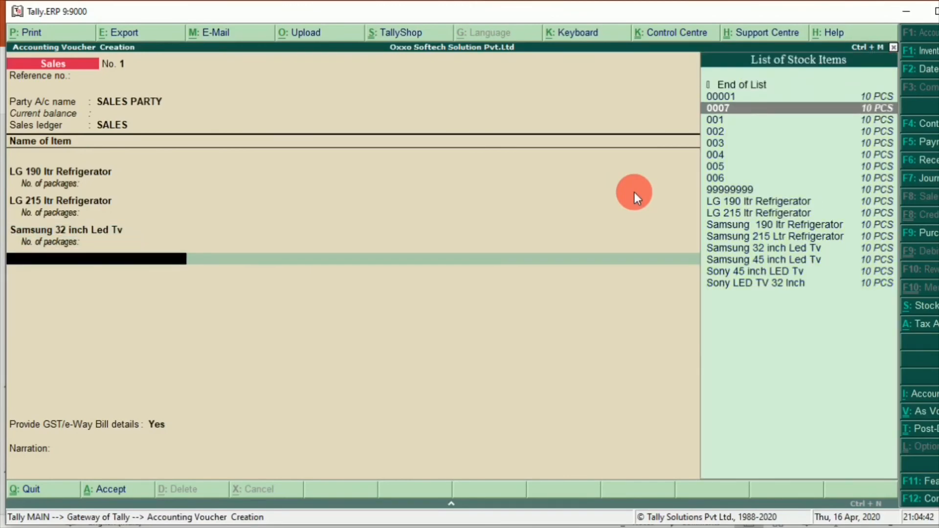
{"action": "key", "text": "Down"}
{"action": "key", "text": "Down"}
{"action": "key", "text": "Down"}
{"action": "key", "text": "Down"}
{"action": "key", "text": "Down"}
{"action": "key", "text": "Down"}
{"action": "key", "text": "Down"}
{"action": "key", "text": "Down"}
{"action": "key", "text": "Down"}
{"action": "key", "text": "Down"}
{"action": "key", "text": "Down"}
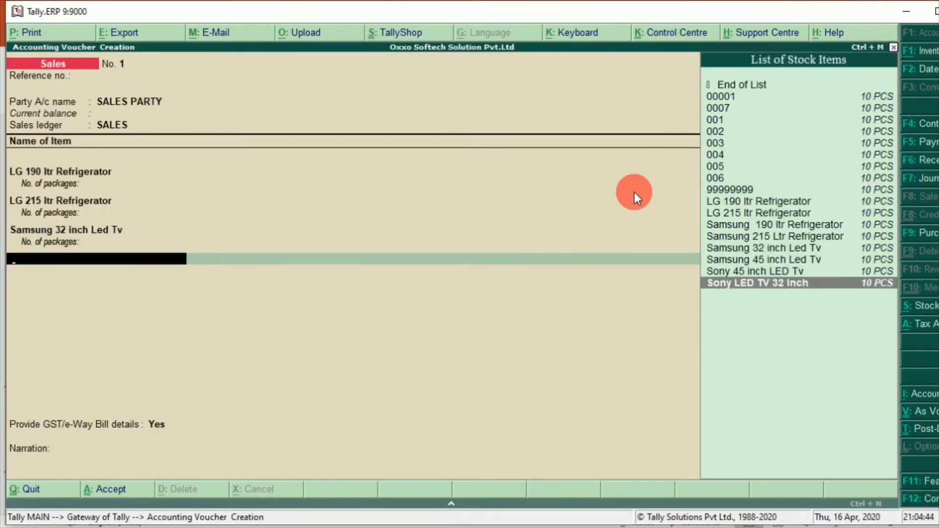
{"action": "key", "text": "Return"}
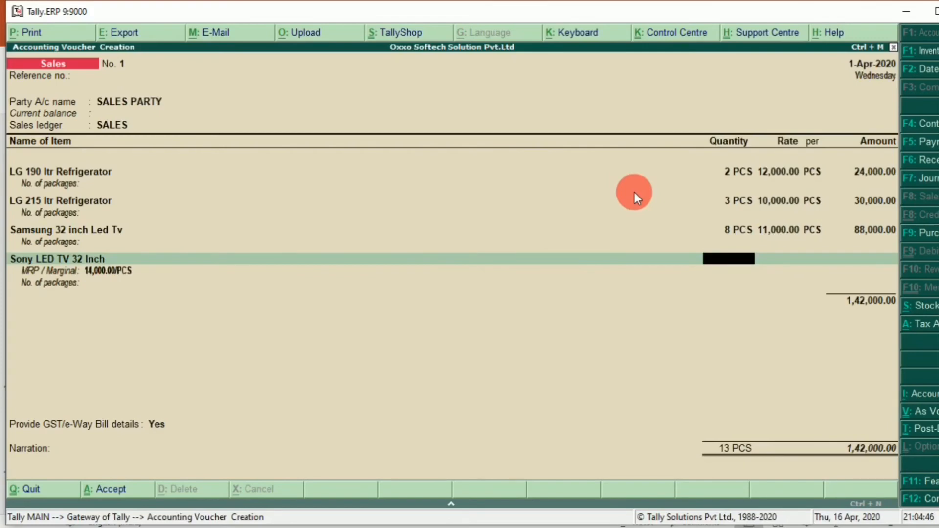
{"action": "type", "text": "7"}
{"action": "key", "text": "Return"}
Set the rate of Sony LED TV 32 Inch to 12,000 per PCS and finish the item lines
{"action": "key", "text": "Return"}
{"action": "key", "text": "Return"}
{"action": "key", "text": "Return"}
{"action": "key", "text": "Return"}
{"action": "key", "text": "Return"}
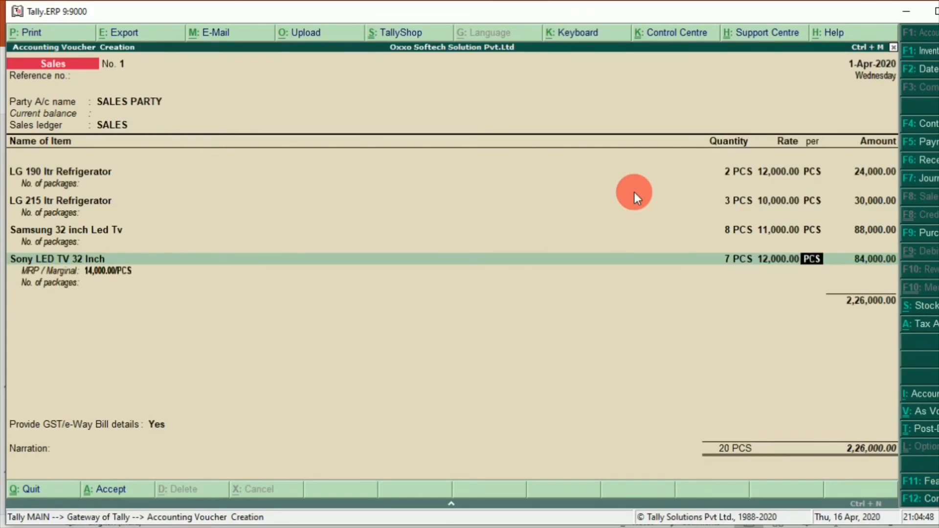
Apply the CGST and SGST ledgers to the sales voucher
{"action": "type", "text": "C"}
{"action": "key", "text": "Return"}
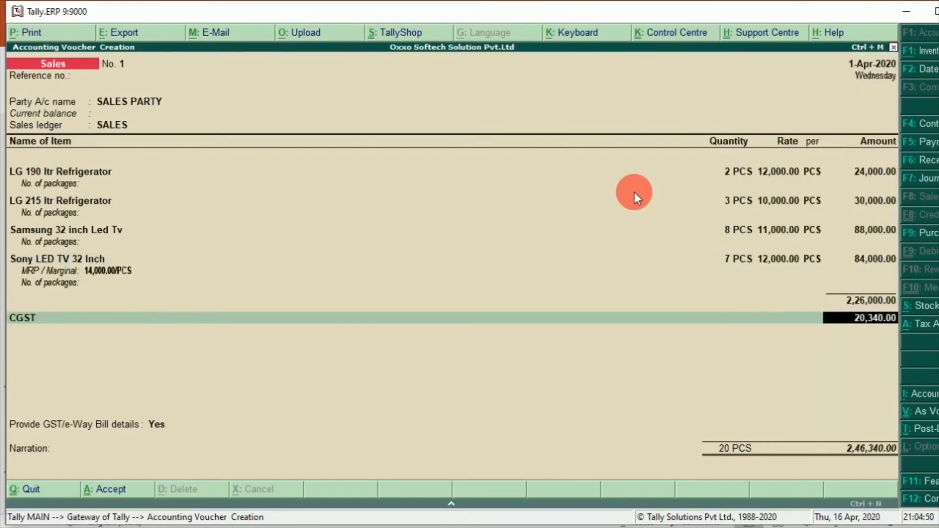
{"action": "key", "text": "Return"}
{"action": "type", "text": "SG"}
{"action": "key", "text": "Return"}
{"action": "key", "text": "Return"}
{"action": "key", "text": "Return"}
{"action": "key", "text": "Return"}
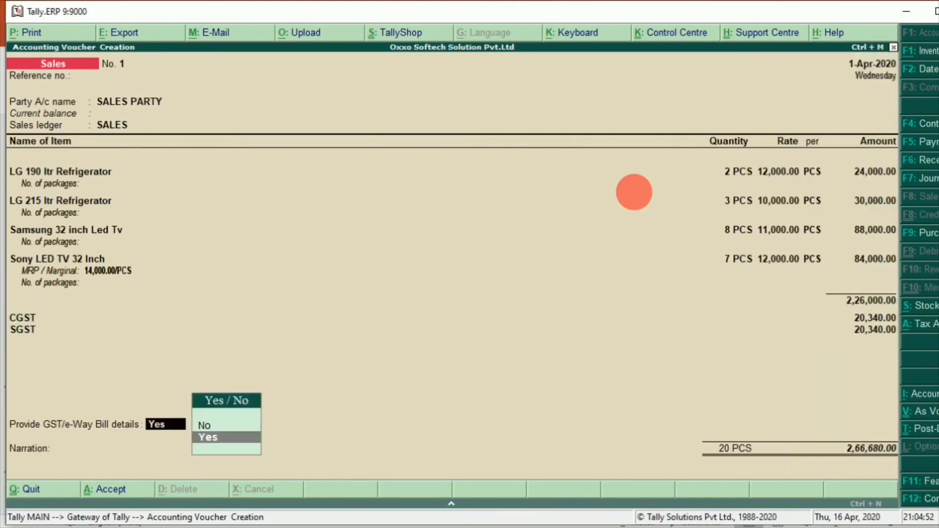
Leave the e-way bill statutory details and set Provide GST/e-Way Bill details to No
{"action": "key", "text": "BackSpace"}
{"action": "key", "text": "BackSpace"}
{"action": "key", "text": "BackSpace"}
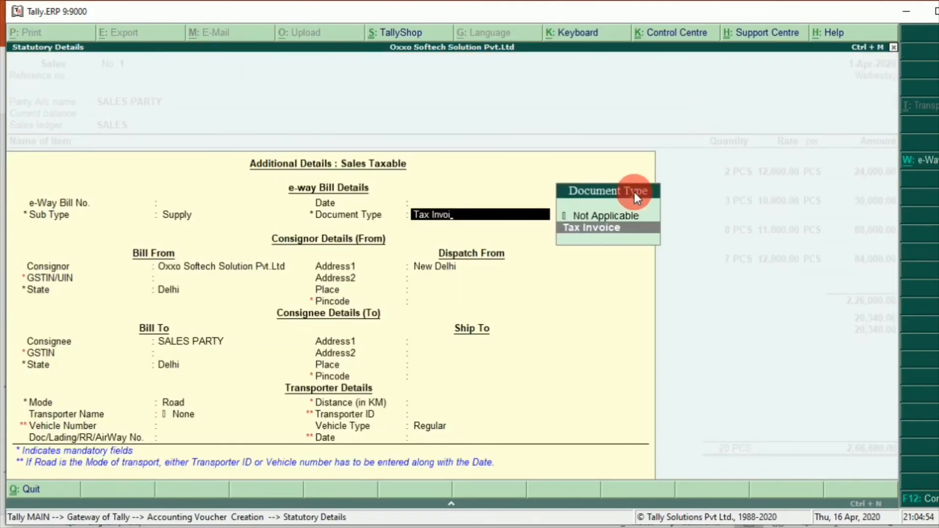
{"action": "key", "text": "Escape"}
{"action": "key", "text": "Up"}
{"action": "key", "text": "Return"}
Accept the remaining sales voucher fields with no narration, save the voucher and return to the Gateway of Tally
{"action": "key", "text": "Return"}
{"action": "key", "text": "Return"}
{"action": "key", "text": "Return"}
{"action": "key", "text": "Return"}
{"action": "key", "text": "Return"}
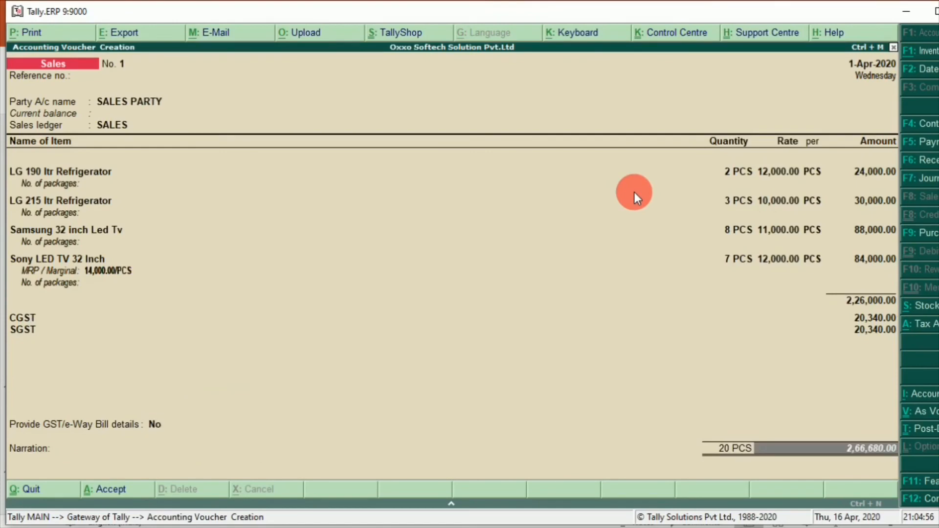
{"action": "key", "text": "Return"}
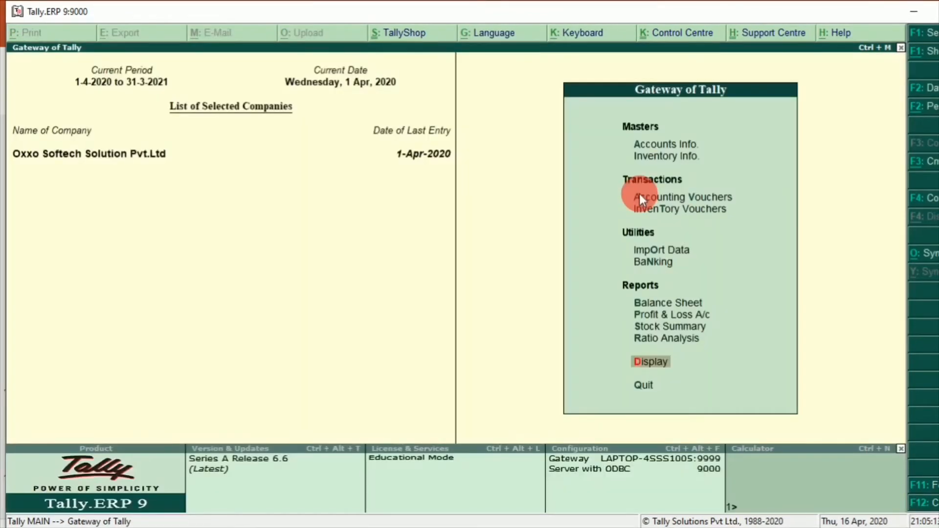
Open the stock item selection list in the Inventory Books reports
{"action": "key", "text": "Return"}
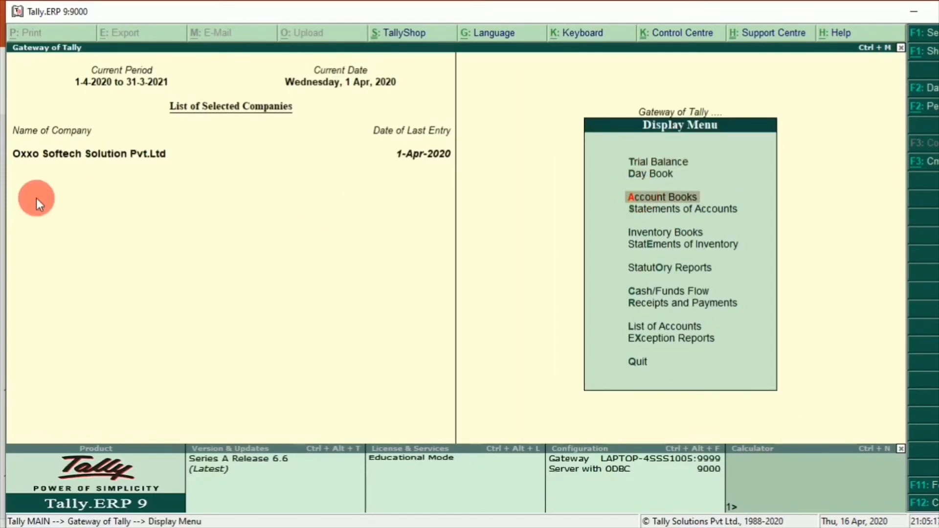
{"action": "key", "text": "Down"}
{"action": "key", "text": "Down"}
{"action": "key", "text": "Return"}
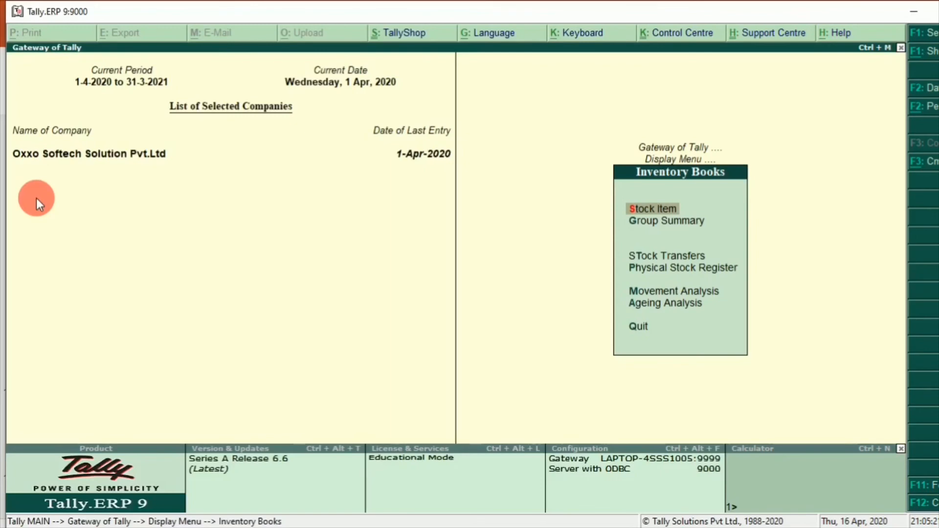
{"action": "key", "text": "Return"}
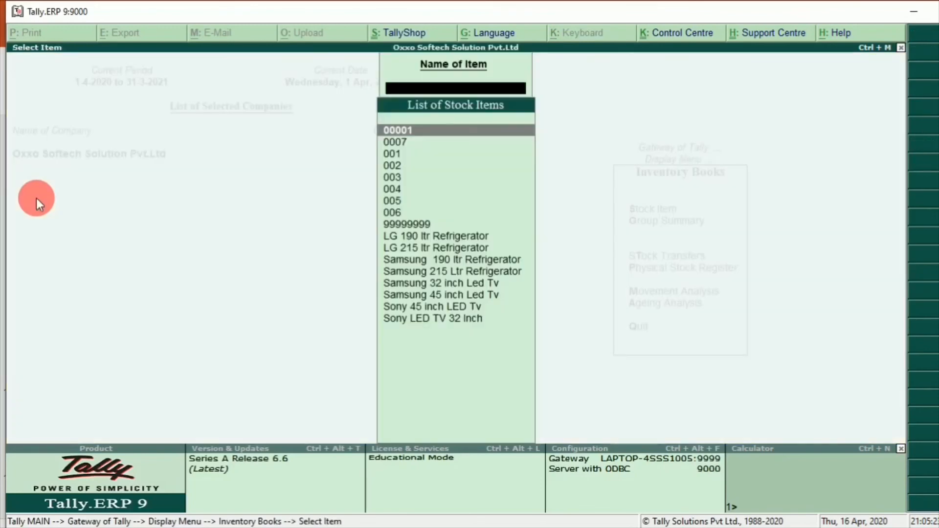
View the monthly summary of LG 190 ltr Refrigerator and drill down to its April stock vouchers
{"action": "key", "text": "Down"}
{"action": "key", "text": "Down"}
{"action": "key", "text": "Down"}
{"action": "key", "text": "Down"}
{"action": "key", "text": "Down"}
{"action": "key", "text": "Down"}
{"action": "key", "text": "Down"}
{"action": "key", "text": "Down"}
{"action": "key", "text": "Down"}
{"action": "key", "text": "Return"}
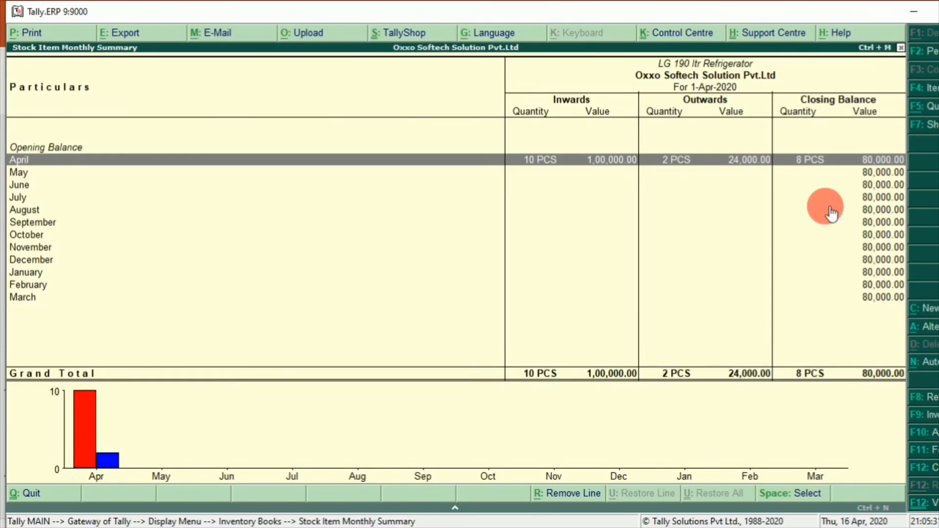
{"action": "key", "text": "Return"}
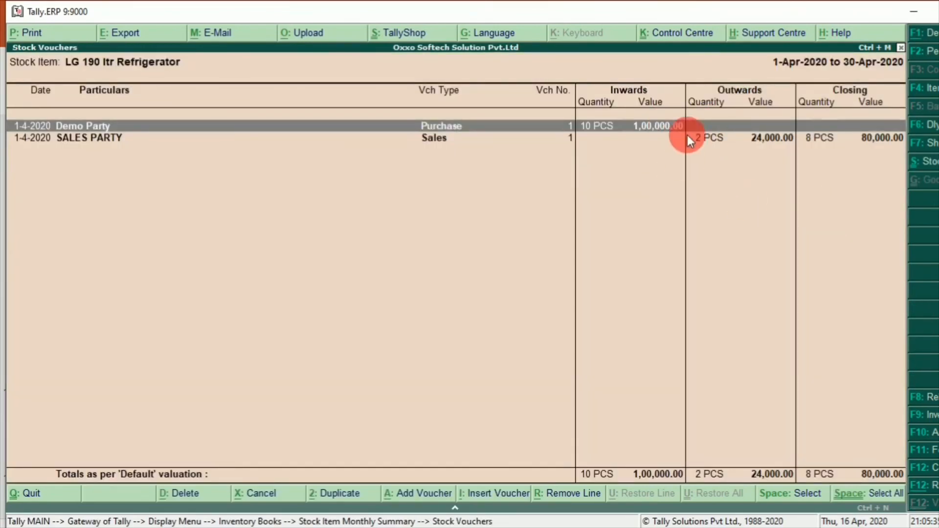
Open the purchase voucher behind the LG 190 ltr Refrigerator stock entry for viewing, quit it and return to the stock item list
{"action": "key", "text": "Return"}
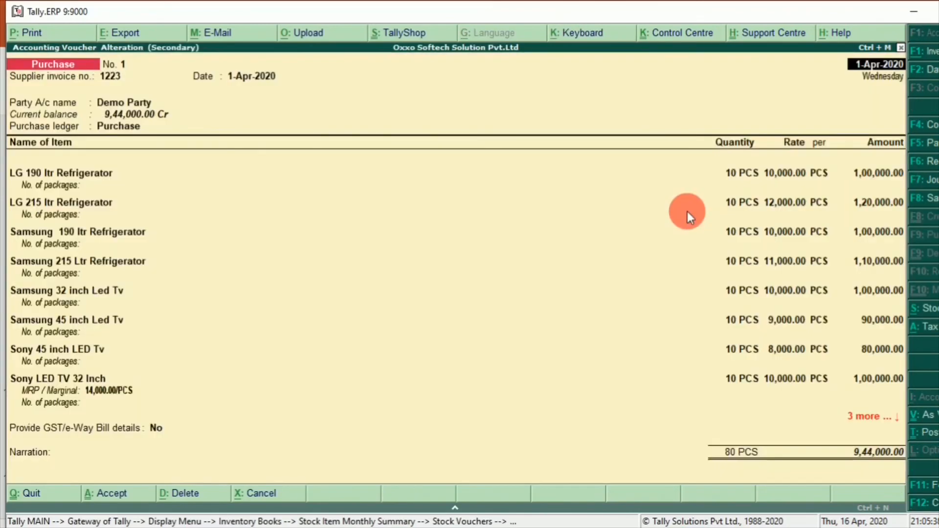
{"action": "key", "text": "Escape"}
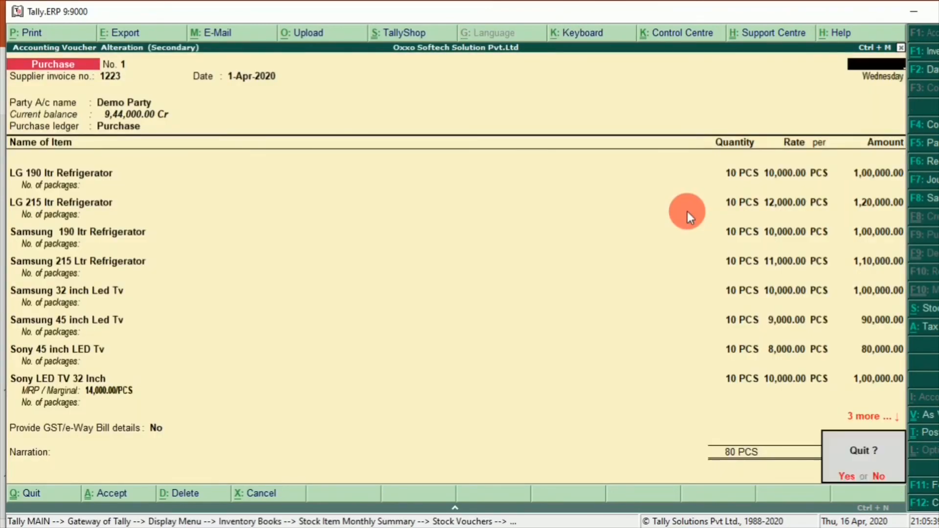
{"action": "key", "text": "Return"}
{"action": "key", "text": "Escape"}
{"action": "key", "text": "Escape"}
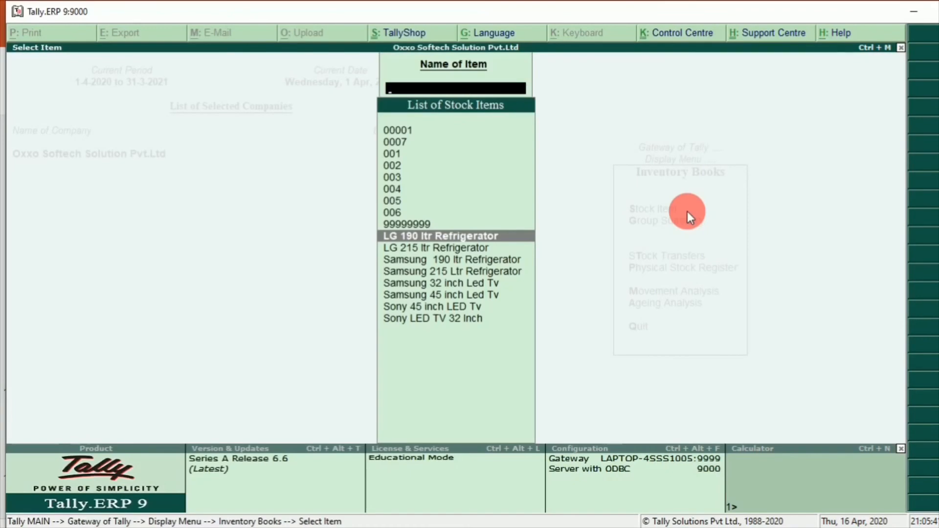
Open the Group Summary inventory report for the LED TV stock group
{"action": "key", "text": "Escape"}
{"action": "key", "text": "Down"}
{"action": "key", "text": "Return"}
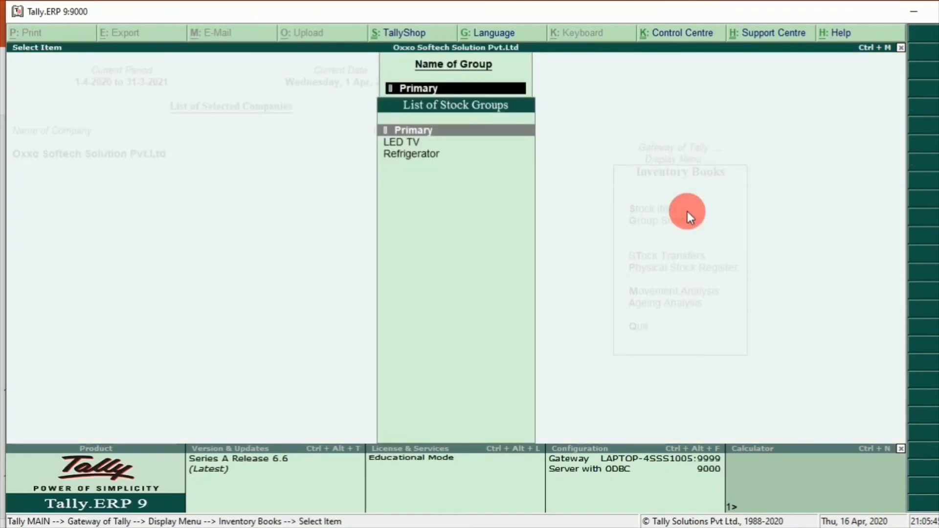
{"action": "key", "text": "Down"}
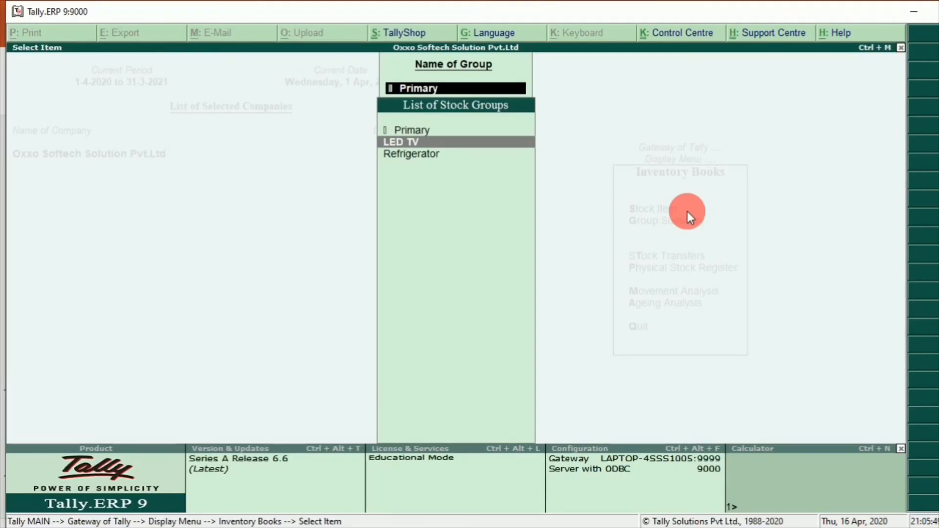
{"action": "key", "text": "Return"}
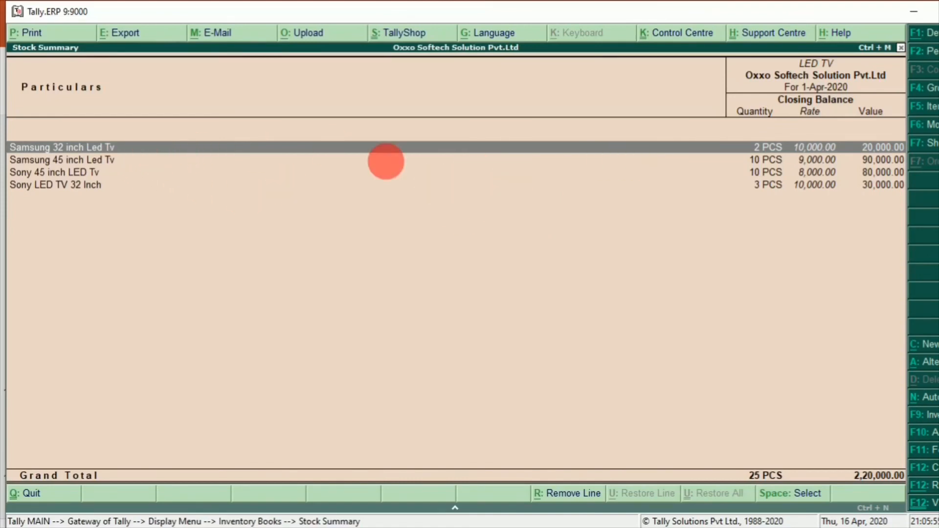
Review the closing quantities and values of each Samsung and Sony TV in the group, and return to Inventory Books
{"action": "left_click", "coordinate": [779, 156]}
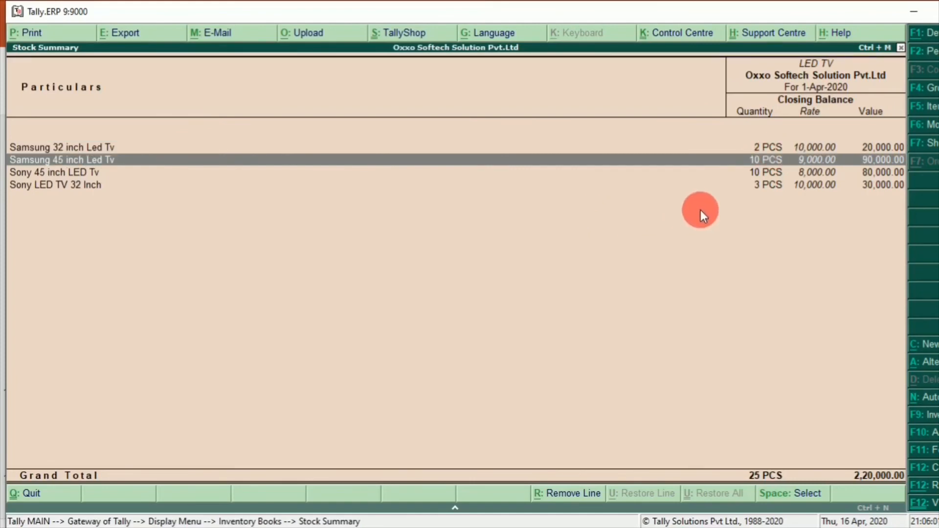
{"action": "key", "text": "Down"}
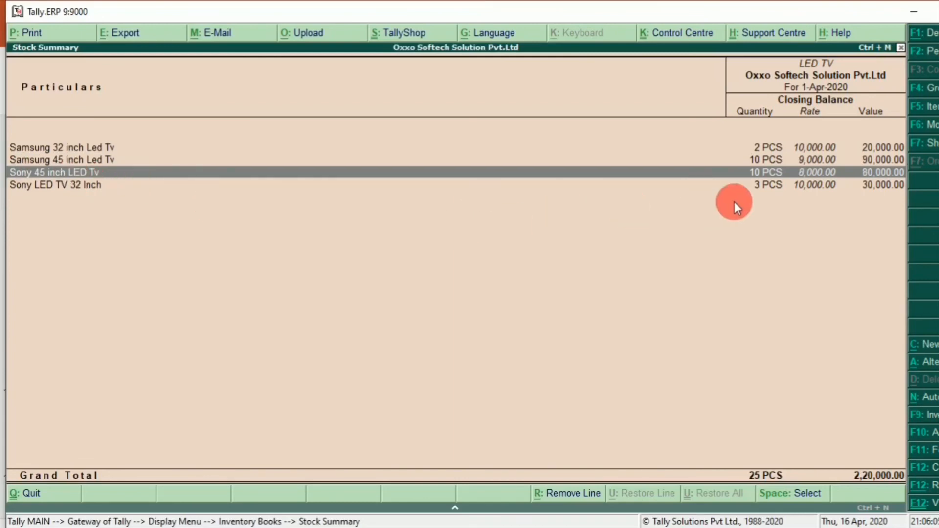
{"action": "key", "text": "Down"}
{"action": "key", "text": "Up"}
{"action": "key", "text": "Up"}
{"action": "key", "text": "Up"}
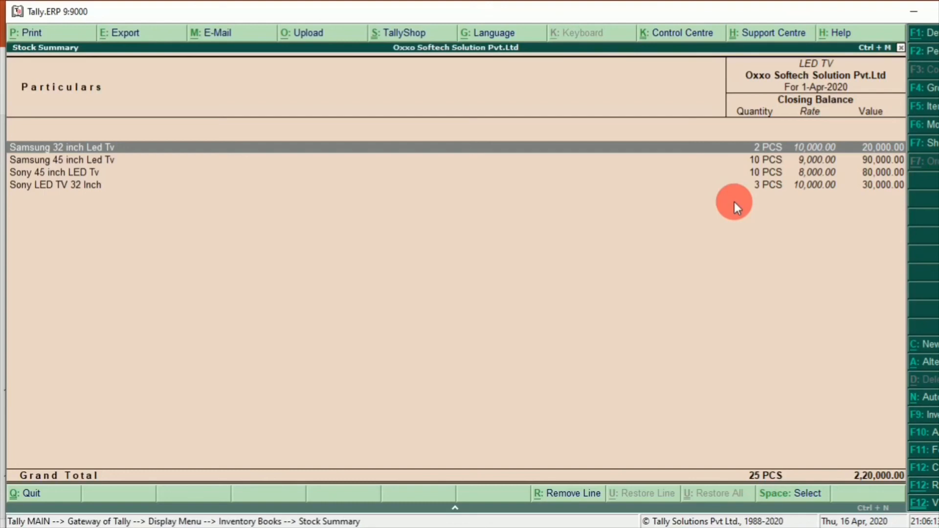
{"action": "key", "text": "Escape"}
{"action": "key", "text": "Escape"}
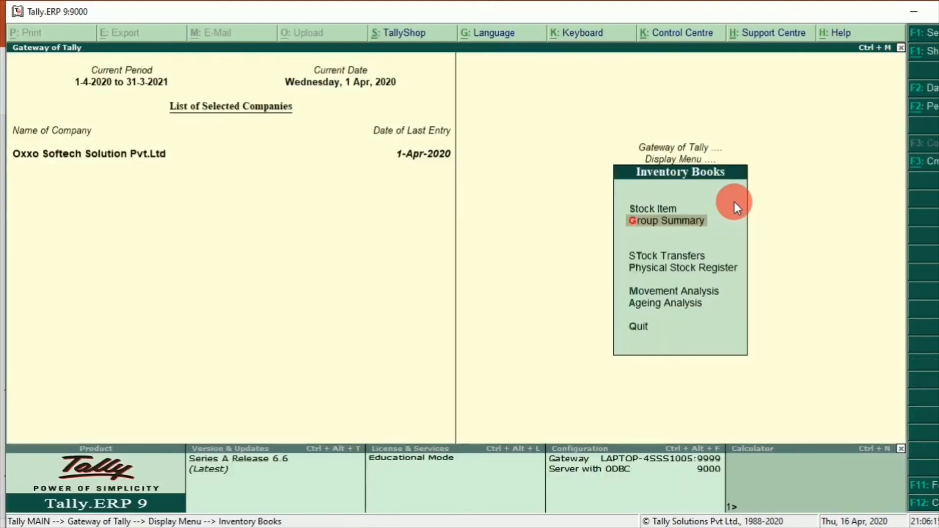
Open the category summary in Statements of Inventory for the LG stock category
{"action": "key", "text": "Escape"}
{"action": "key", "text": "Down"}
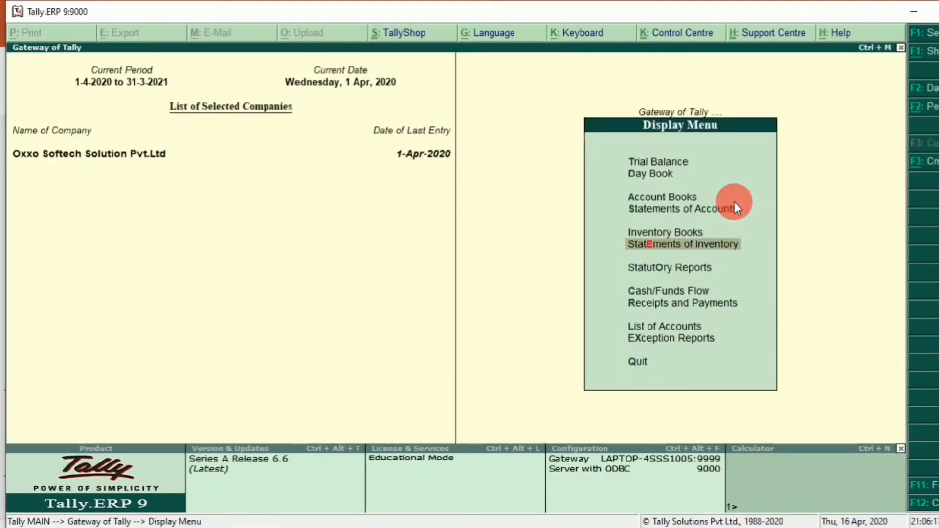
{"action": "key", "text": "Return"}
{"action": "key", "text": "Return"}
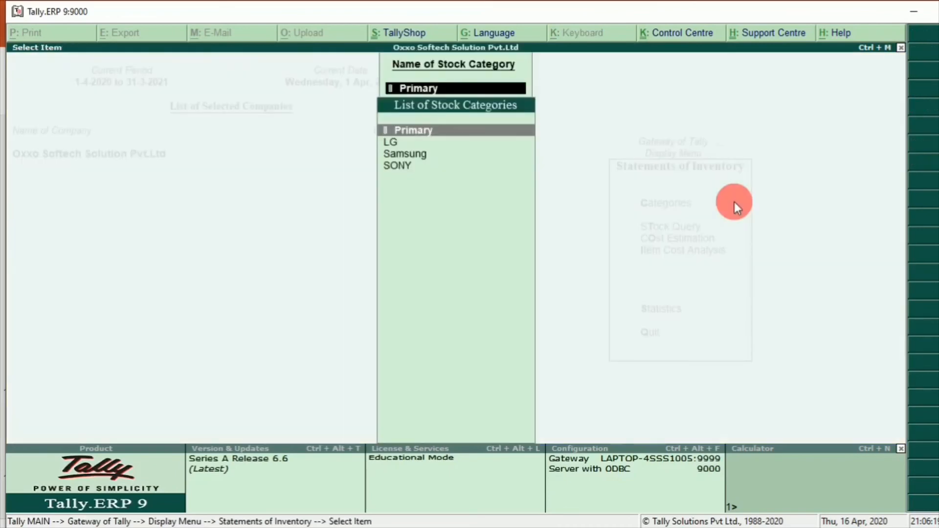
{"action": "key", "text": "Down"}
{"action": "key", "text": "Down"}
{"action": "key", "text": "Down"}
{"action": "key", "text": "Up"}
{"action": "key", "text": "Up"}
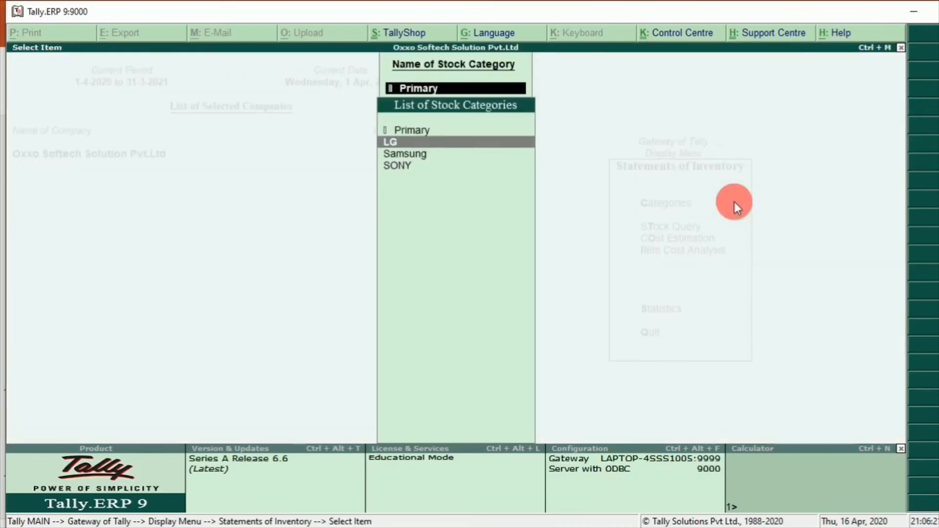
{"action": "key", "text": "Return"}
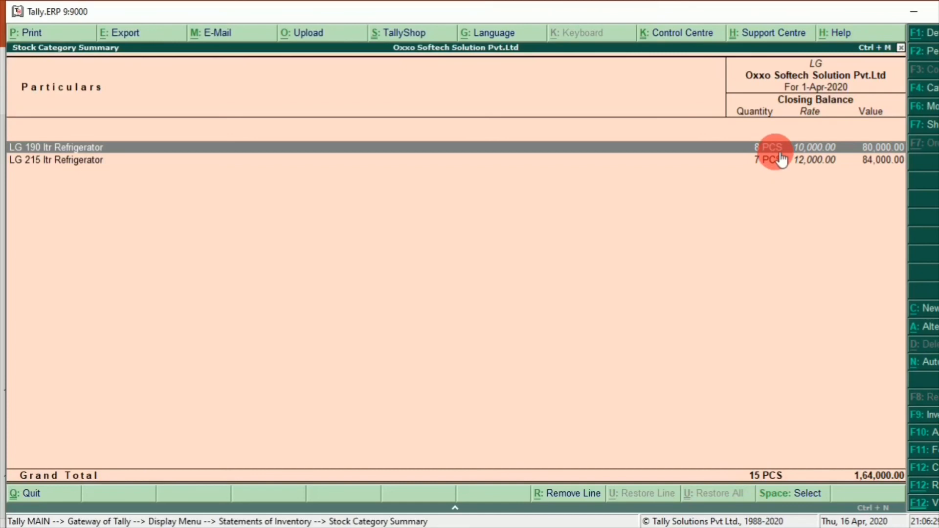
View the stock category summary for Samsung, go through its items and return to Statements of Inventory
{"action": "key", "text": "Escape"}
{"action": "key", "text": "Down"}
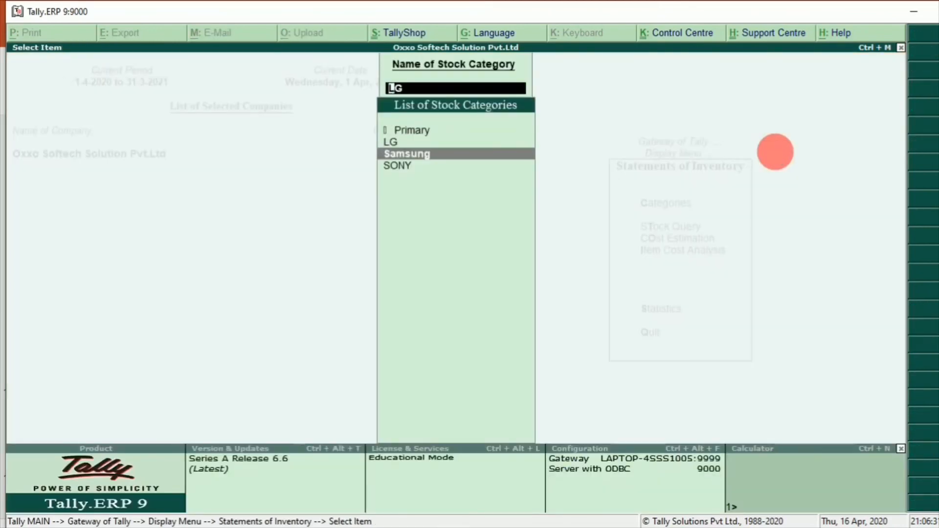
{"action": "key", "text": "Return"}
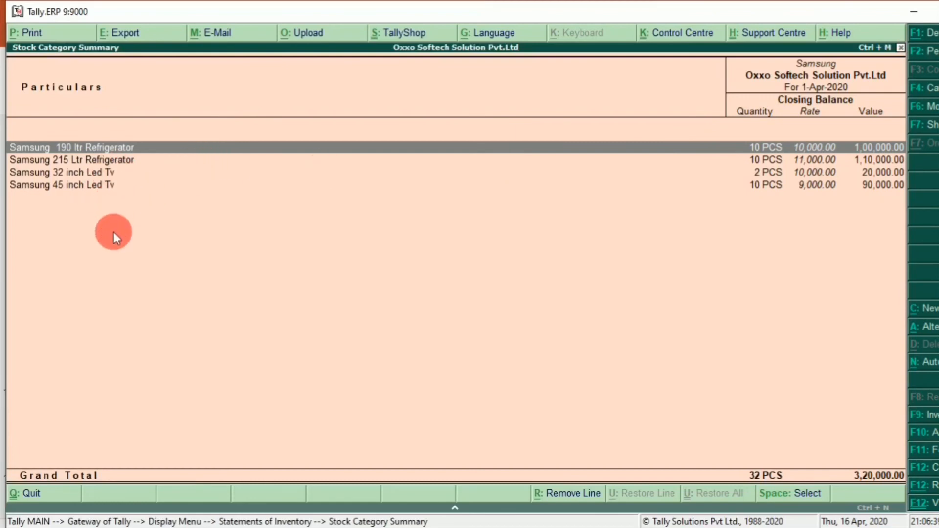
{"action": "key", "text": "Down"}
{"action": "key", "text": "Down"}
{"action": "key", "text": "Down"}
{"action": "key", "text": "Escape"}
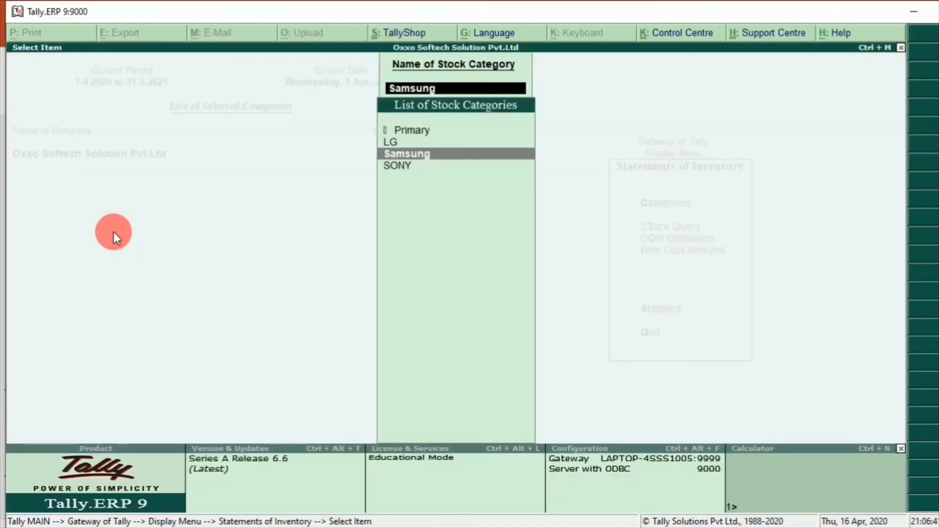
{"action": "key", "text": "Escape"}
{"action": "key", "text": "Escape"}
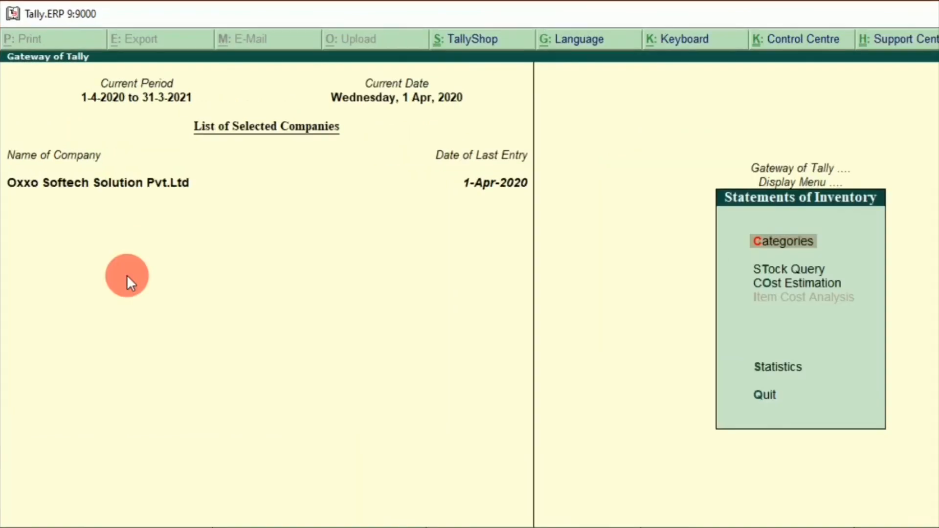
Run a Stock Query on LG 190 ltr Refrigerator, examine its purchase, sales and godown details, and return to the Gateway of Tally
{"action": "key", "text": "Down"}
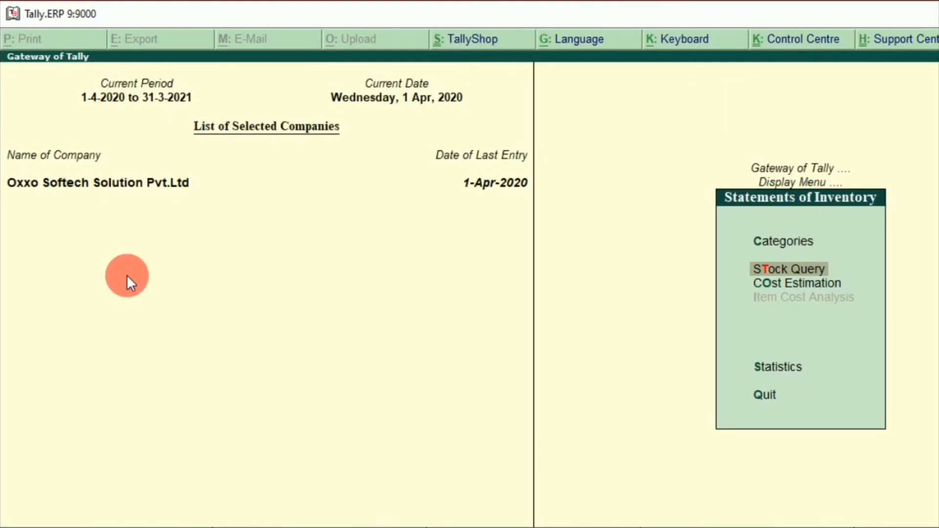
{"action": "key", "text": "Return"}
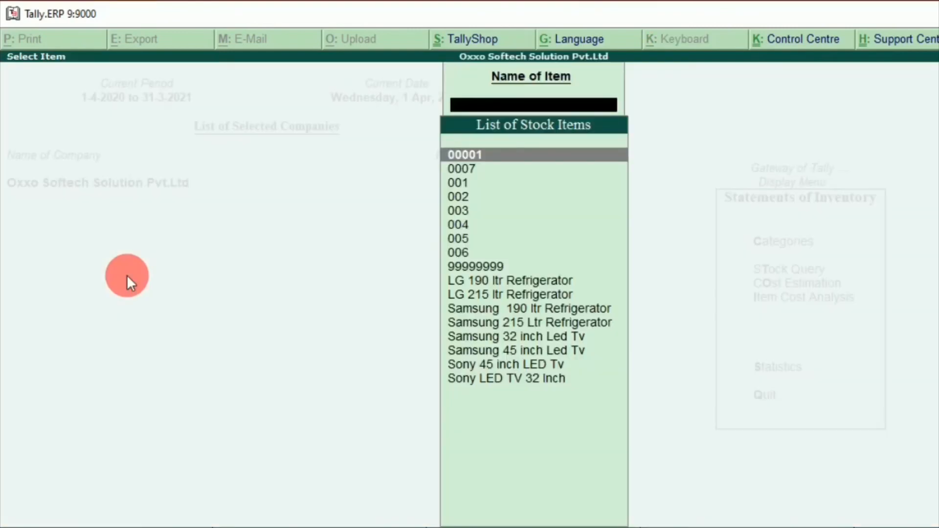
{"action": "key", "text": "Down"}
{"action": "key", "text": "Down"}
{"action": "key", "text": "Down"}
{"action": "key", "text": "Down"}
{"action": "key", "text": "Down"}
{"action": "key", "text": "Down"}
{"action": "key", "text": "Down"}
{"action": "key", "text": "Down"}
{"action": "key", "text": "Down"}
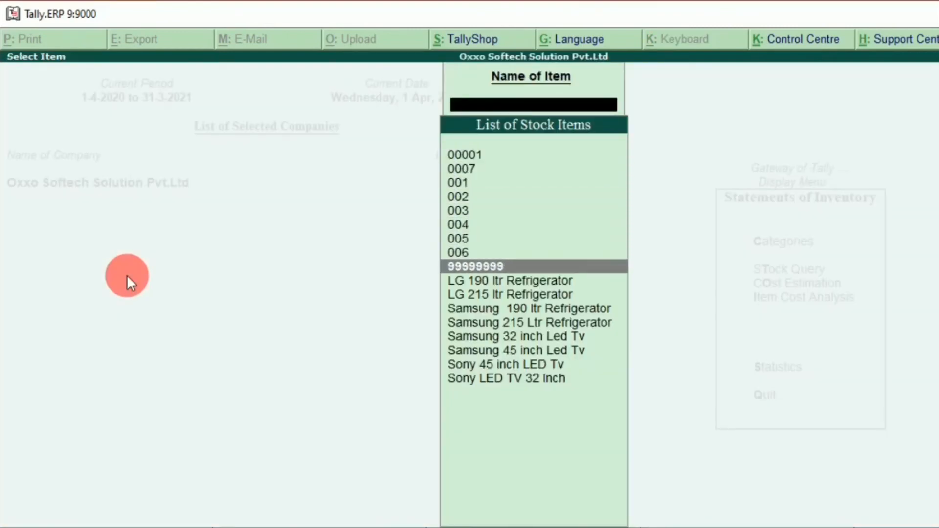
{"action": "key", "text": "Return"}
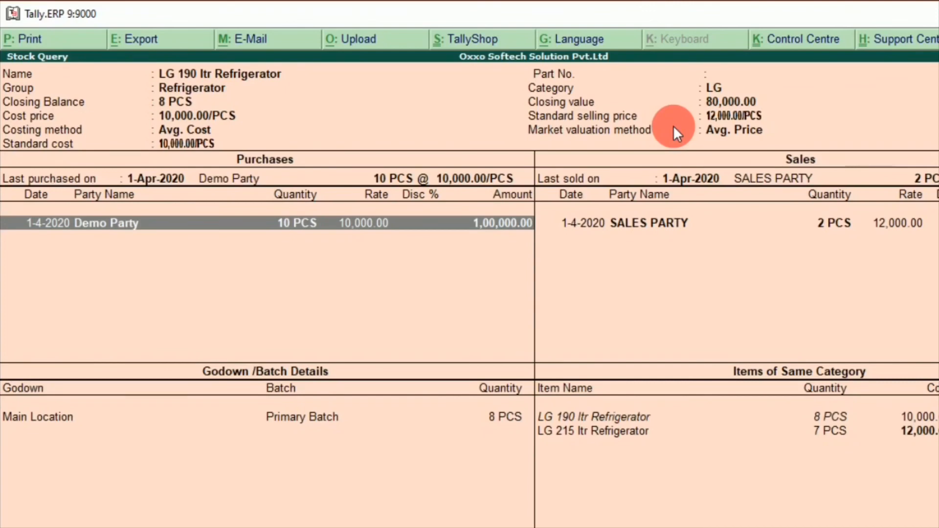
{"action": "key", "text": "Escape"}
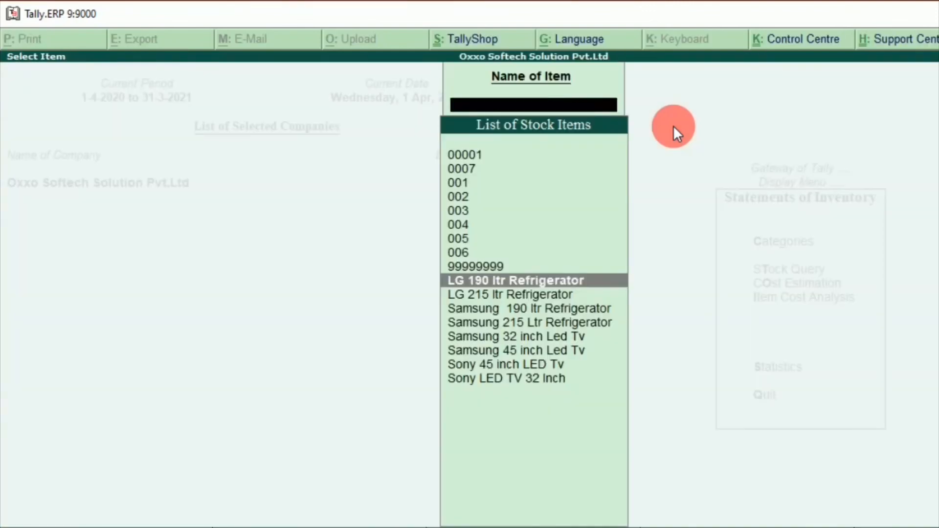
{"action": "key", "text": "Escape"}
{"action": "key", "text": "Escape"}
{"action": "key", "text": "Escape"}
{"action": "key", "text": "Escape"}
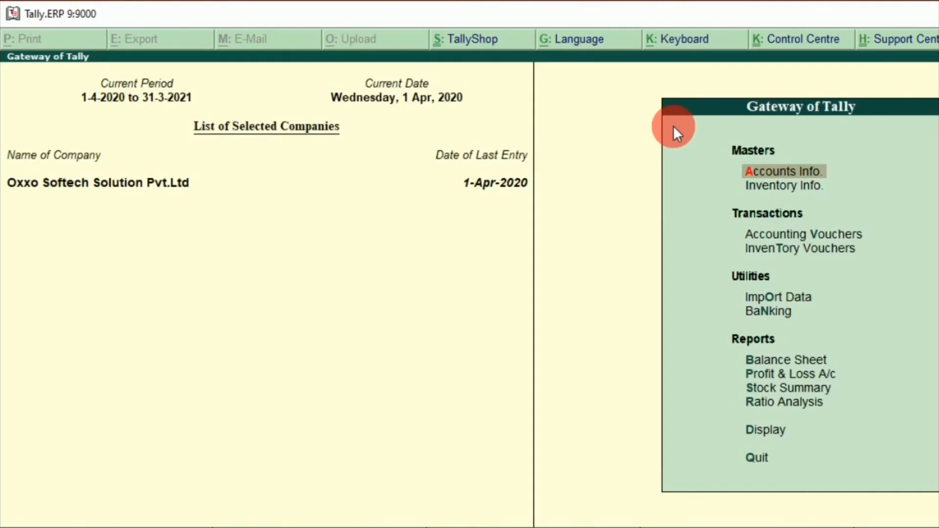
{"action": "key", "text": "Down"}
{"action": "key", "text": "Return"}
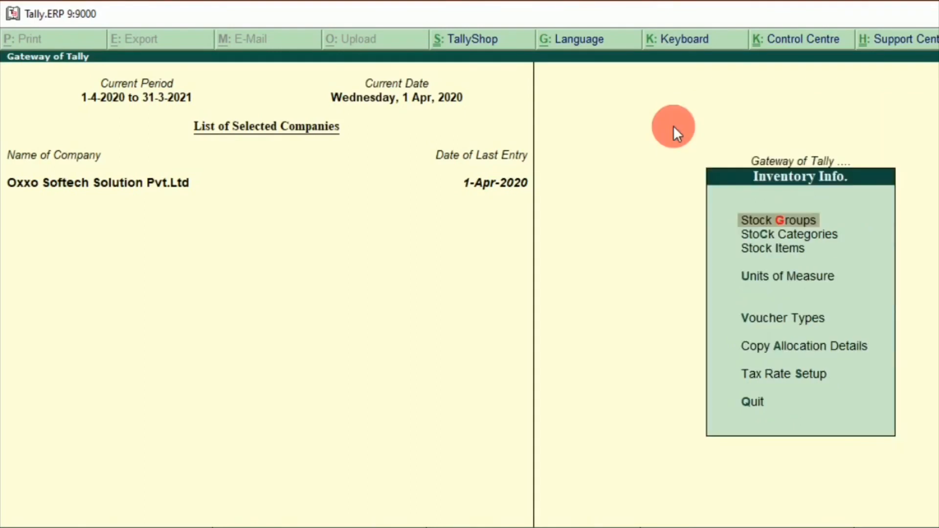
{"action": "key", "text": "Down"}
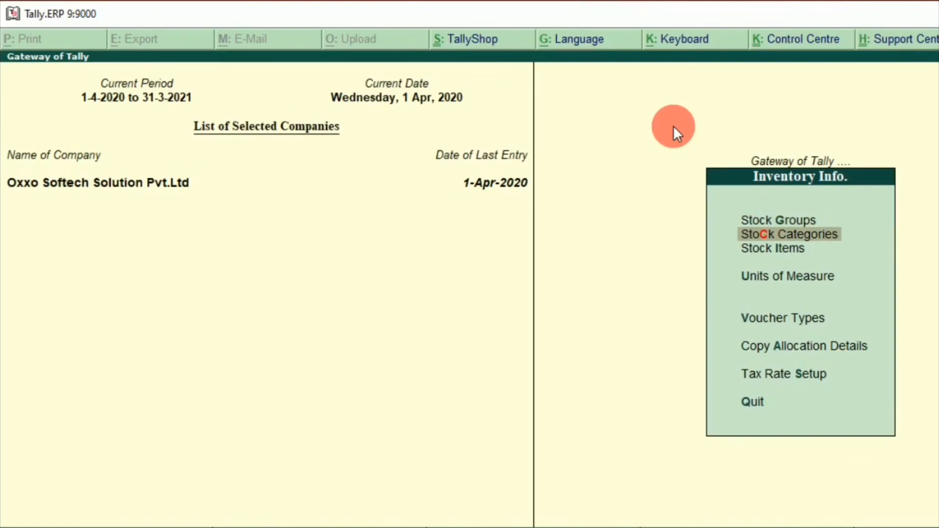
{"action": "key", "text": "Up"}
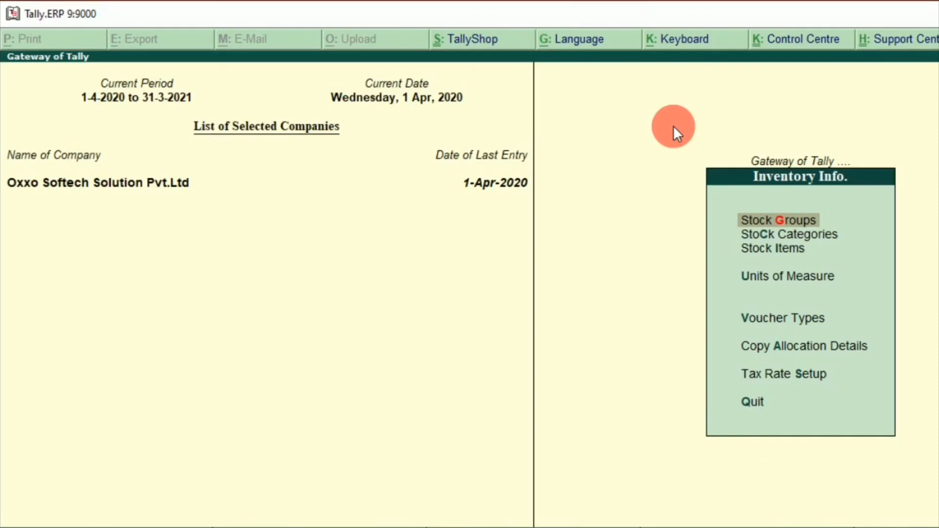
{"action": "key", "text": "Return"}
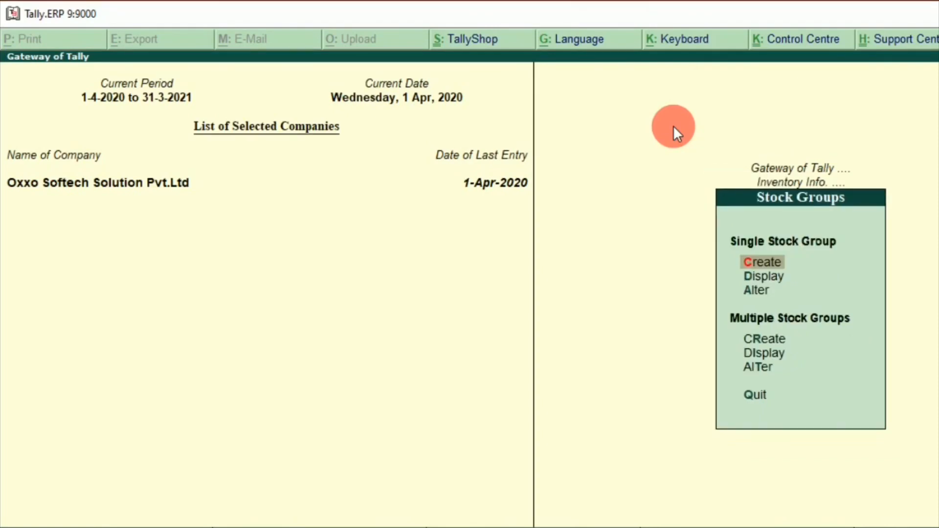
{"action": "key", "text": "Return"}
{"action": "type", "text": "LG"}
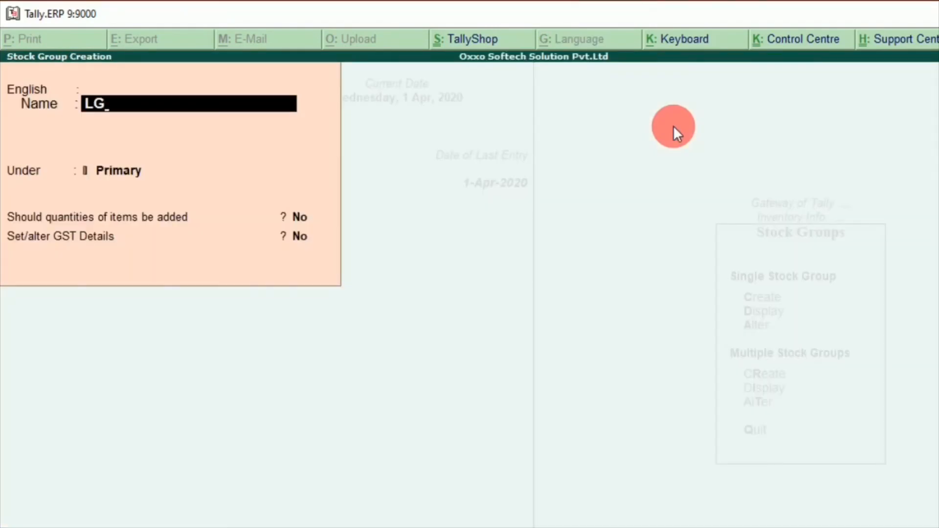
{"action": "key", "text": "Return"}
{"action": "key", "text": "Return"}
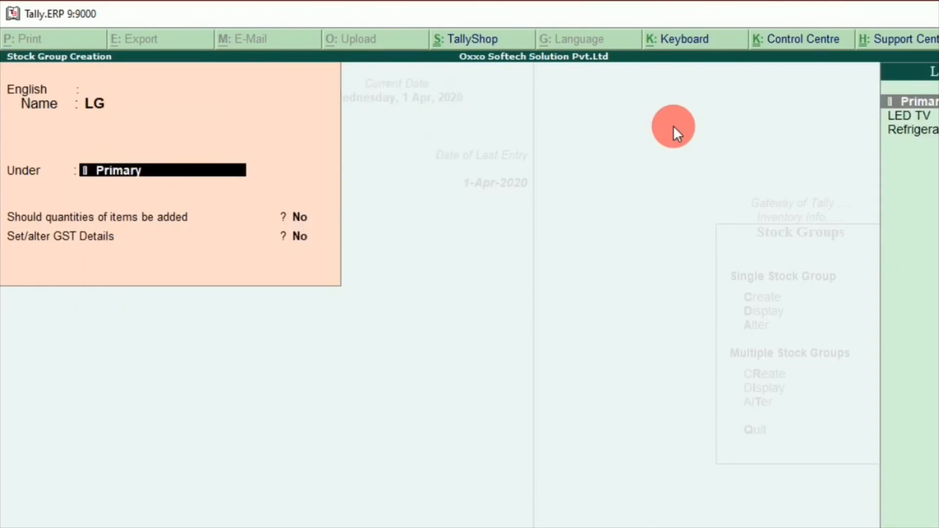
{"action": "key", "text": "Down"}
{"action": "key", "text": "Down"}
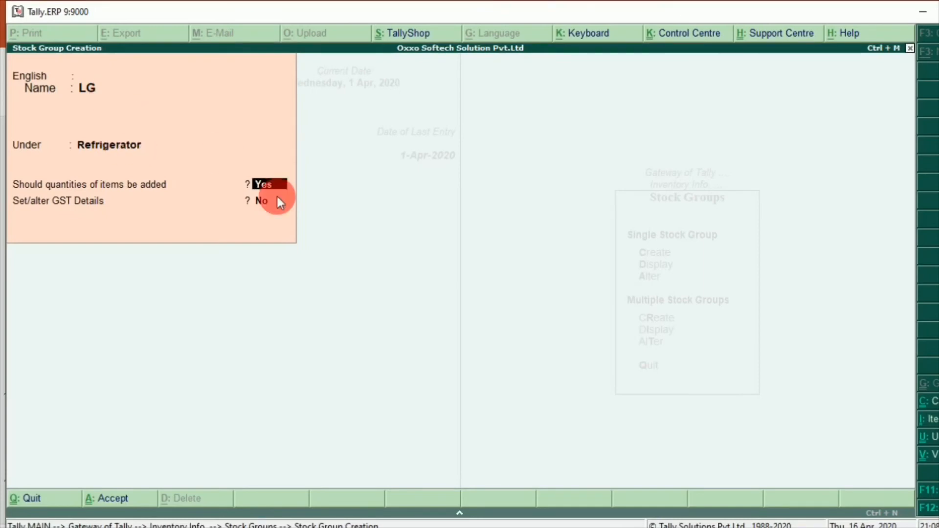
{"action": "key", "text": "Escape"}
{"action": "key", "text": "y"}
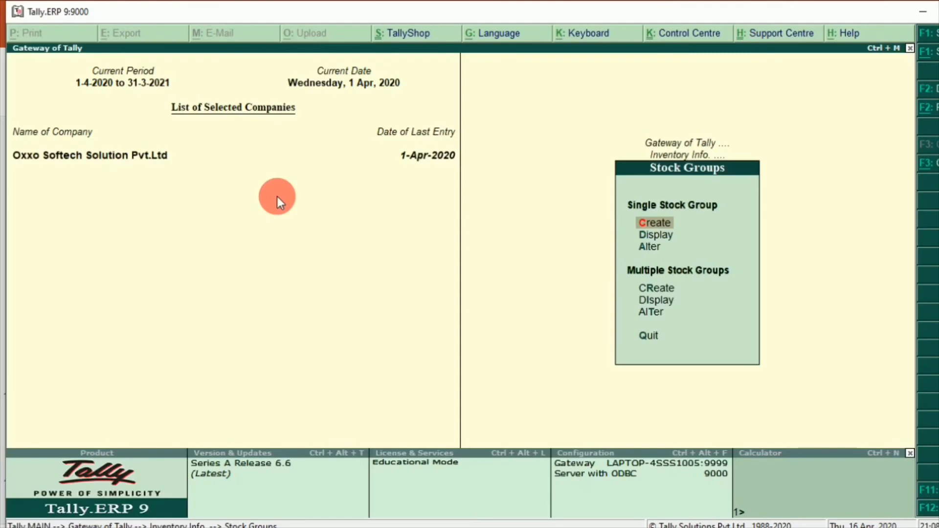
{"action": "key", "text": "Escape"}
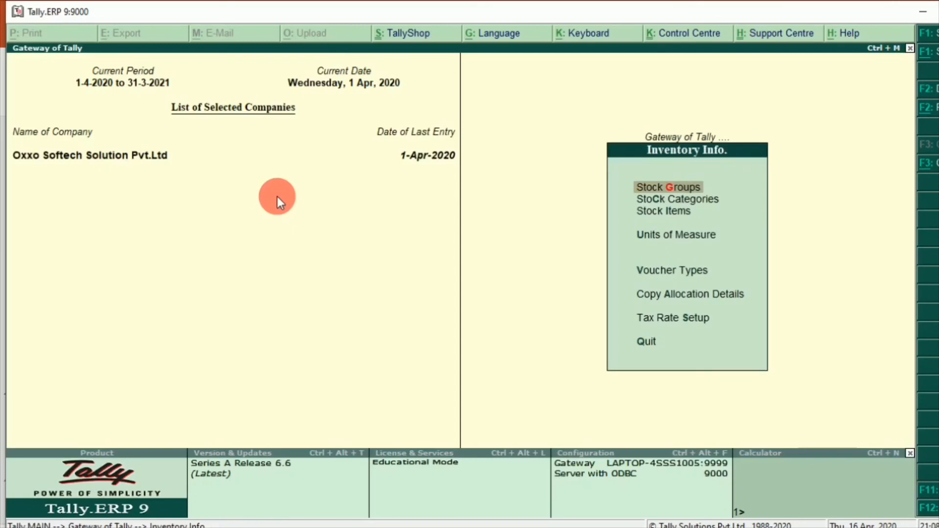
{"action": "key", "text": "Escape"}
{"action": "key", "text": "Escape"}
{"action": "key", "text": "n"}
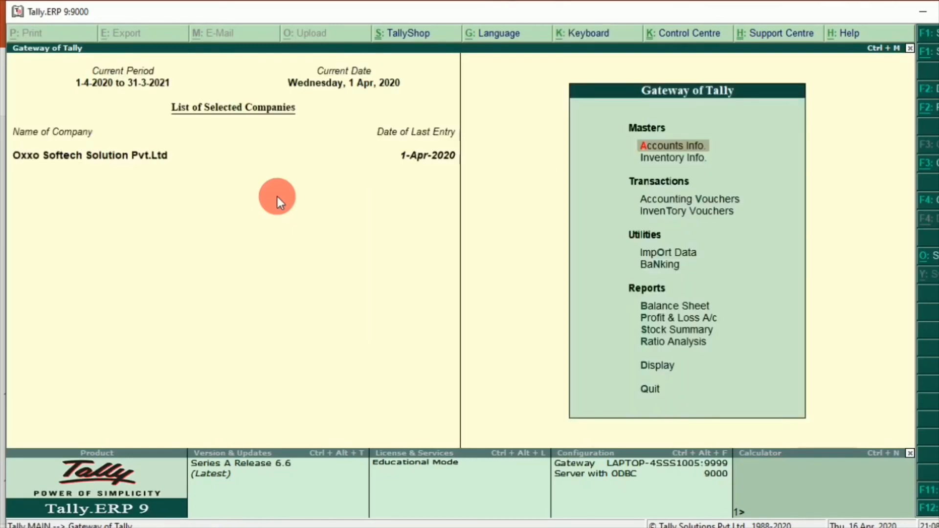